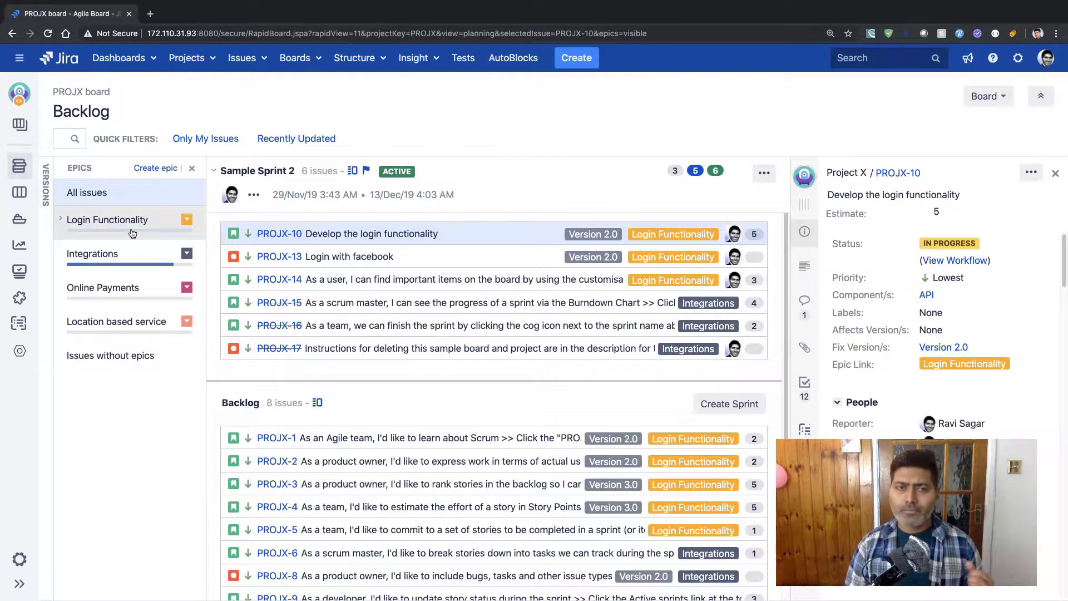
Step: Rename the active sprint in the backlog to "Dec 1st Sprint"
{"action": "mouse_move", "coordinate": [132, 233]}
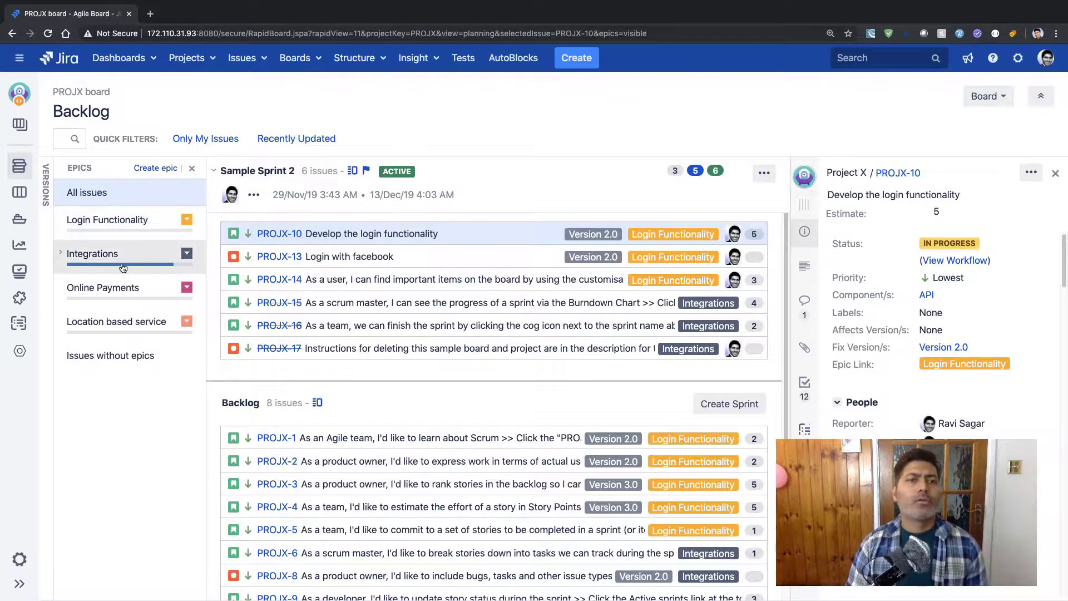
{"action": "mouse_move", "coordinate": [123, 268]}
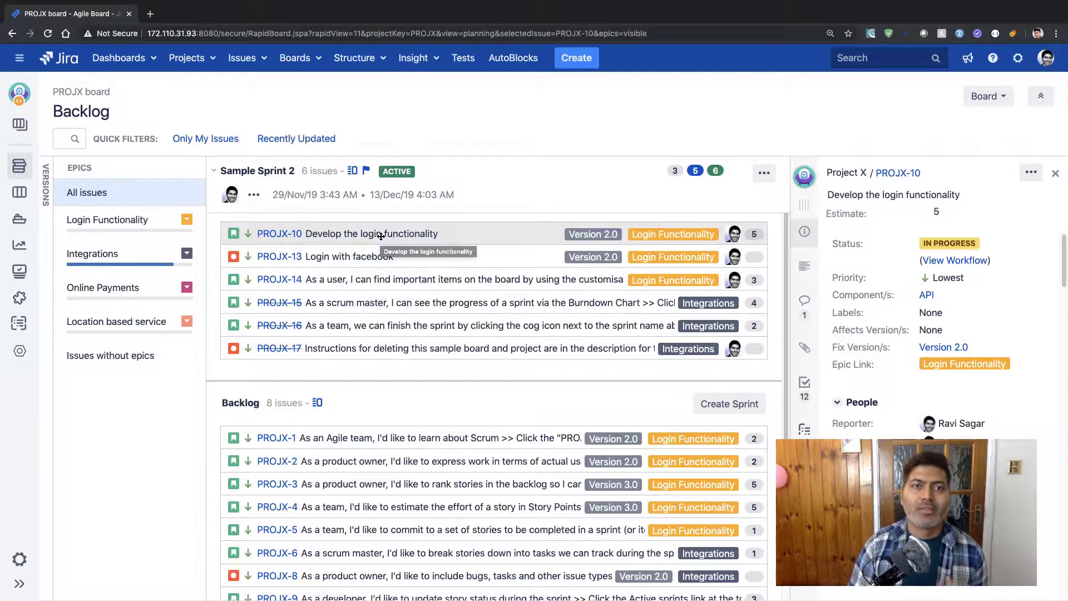
{"action": "left_click", "coordinate": [254, 173]}
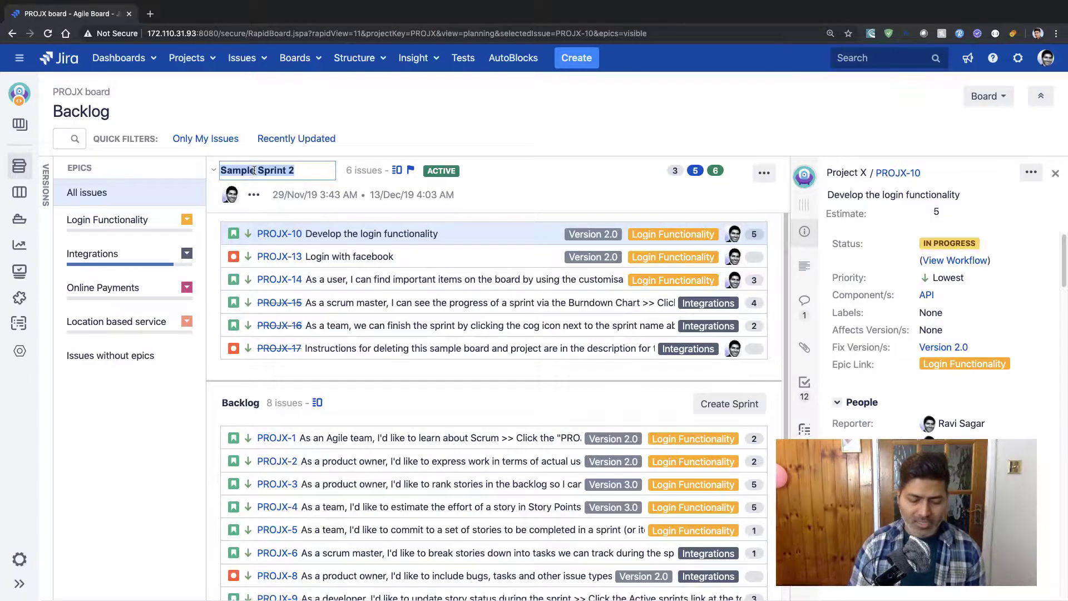
{"action": "type", "text": "Dec 1"}
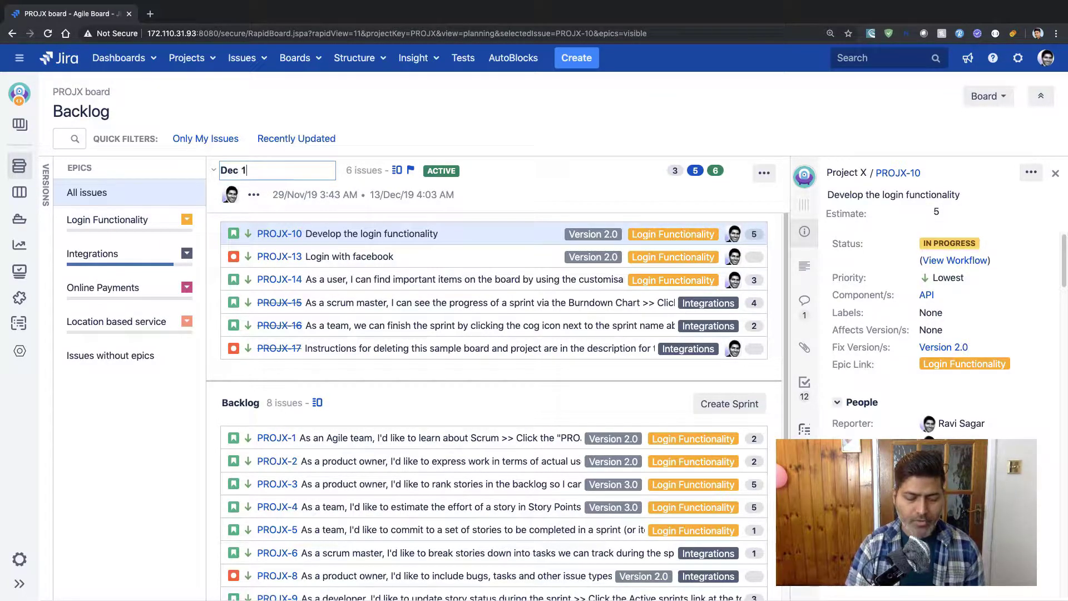
{"action": "type", "text": "st Sprint"}
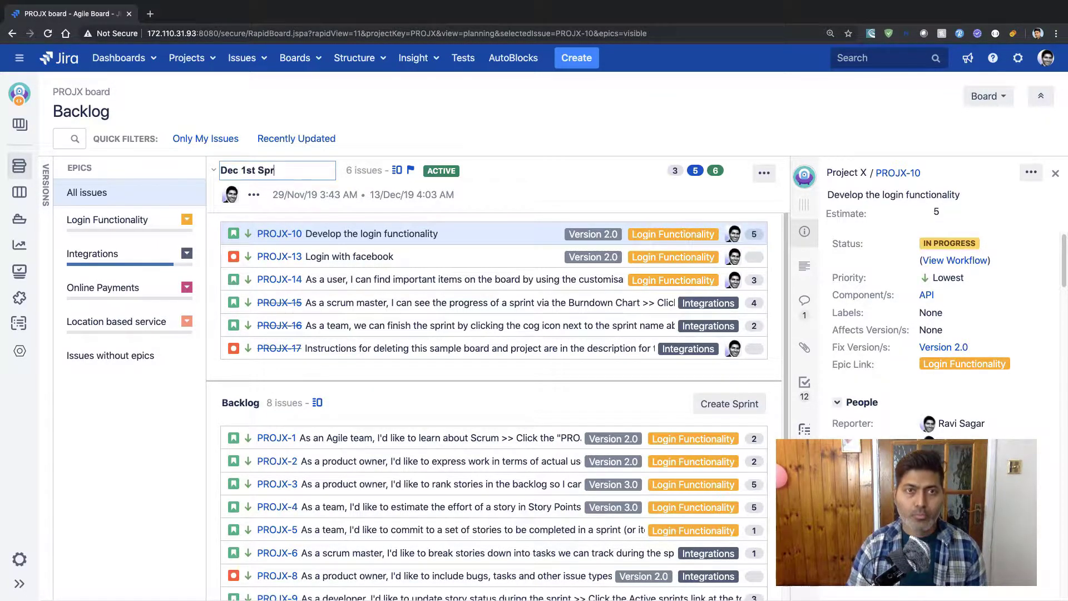
{"action": "key", "text": "Return"}
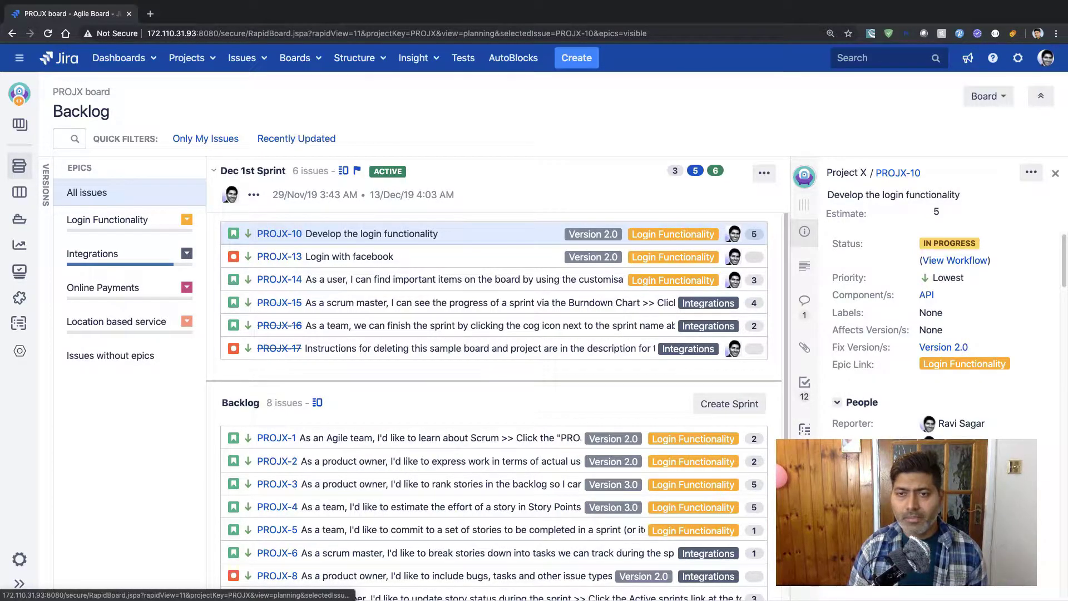
Step: View the traceability section of story PROJX-10 and open Project X's test case library in a separate browser tab
{"action": "left_click", "coordinate": [804, 439]}
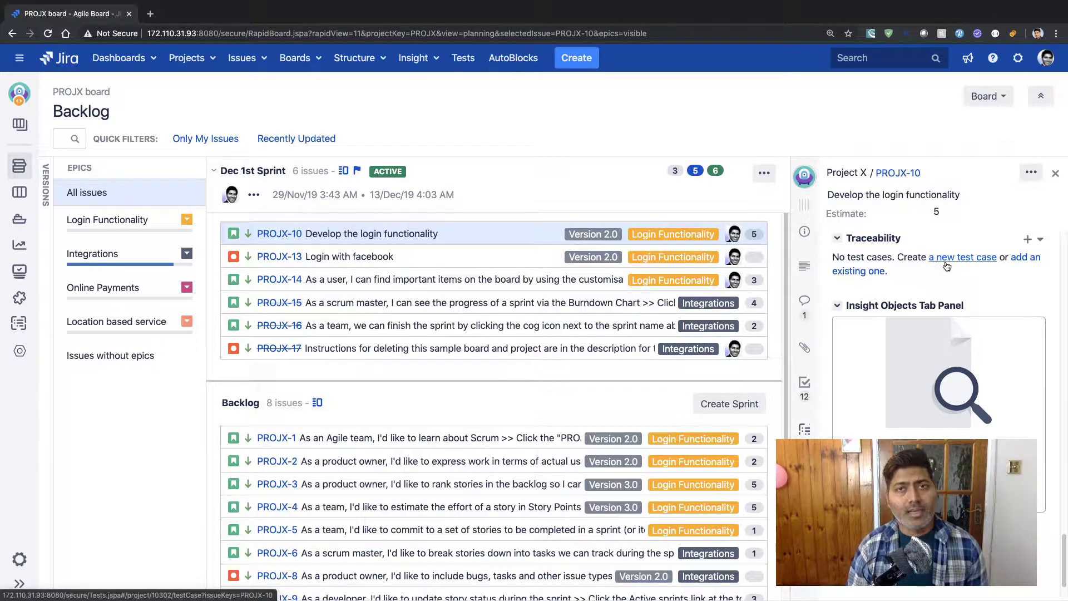
{"action": "left_click", "coordinate": [464, 59], "text": "super"}
{"action": "left_click", "coordinate": [197, 14]}
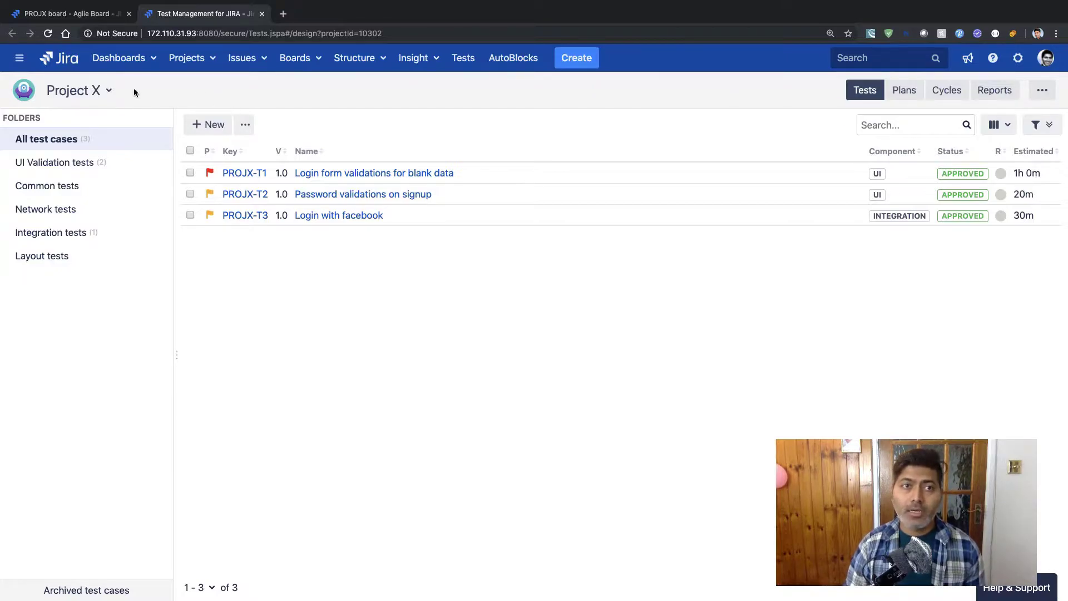
{"action": "left_click", "coordinate": [110, 94]}
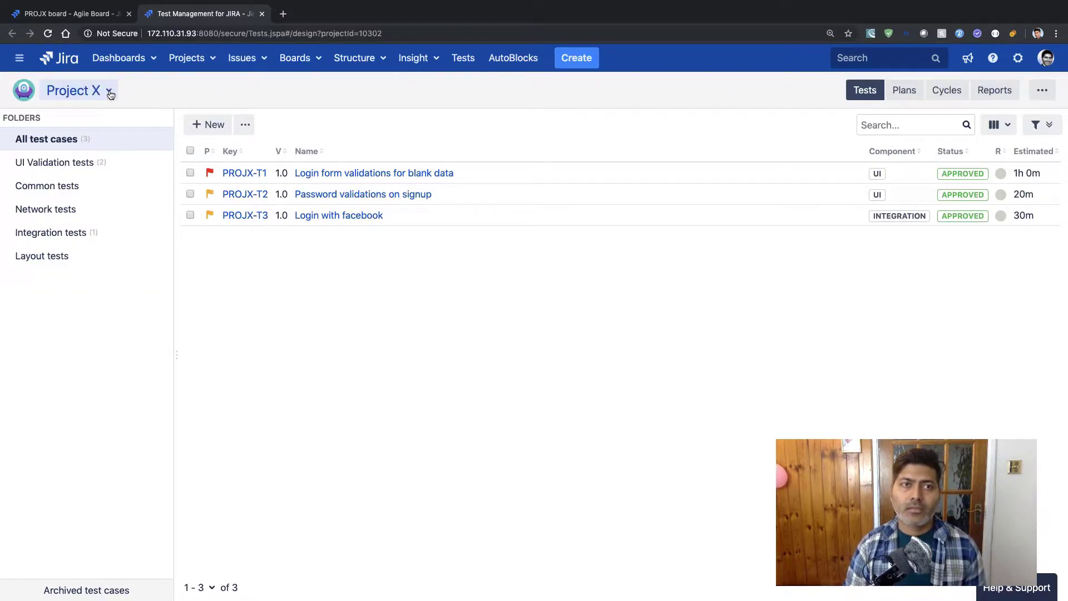
{"action": "left_click", "coordinate": [110, 94]}
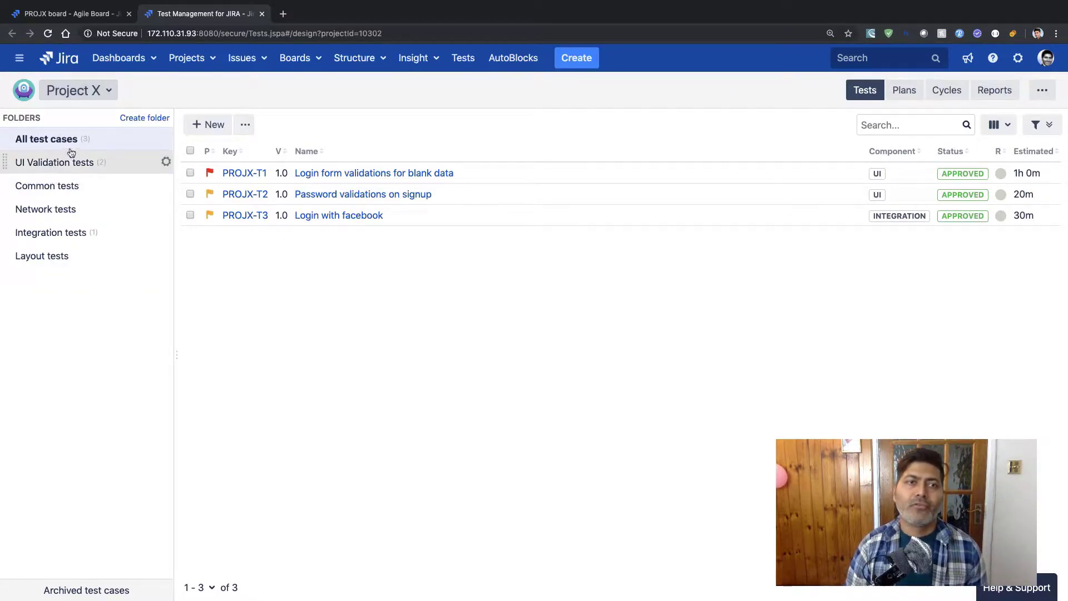
Step: Create a test case folder named "Go live tests" in Project X
{"action": "left_click", "coordinate": [146, 121]}
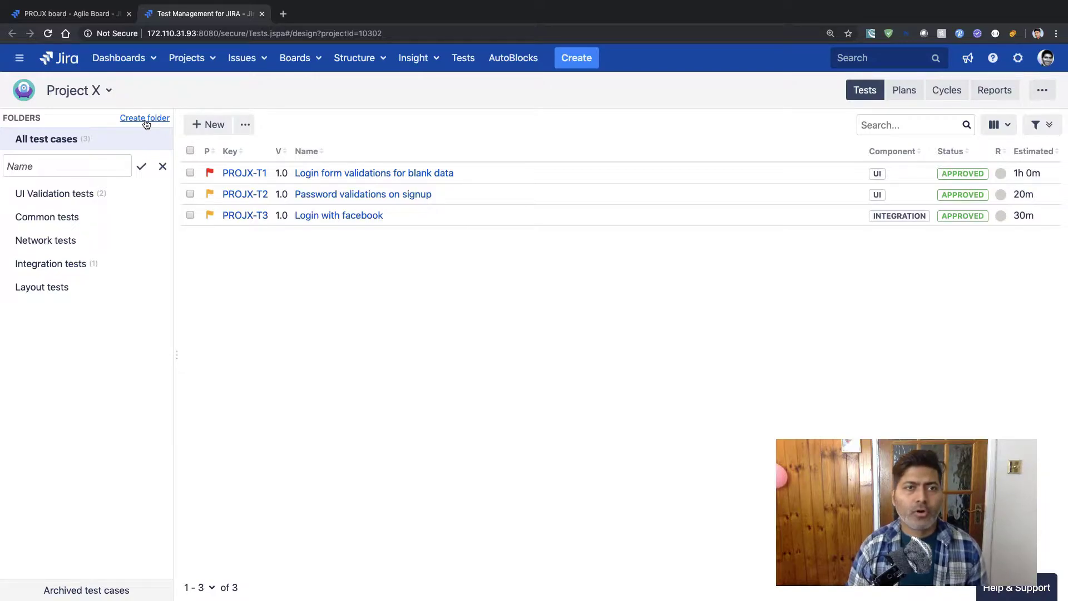
{"action": "type", "text": "Go "}
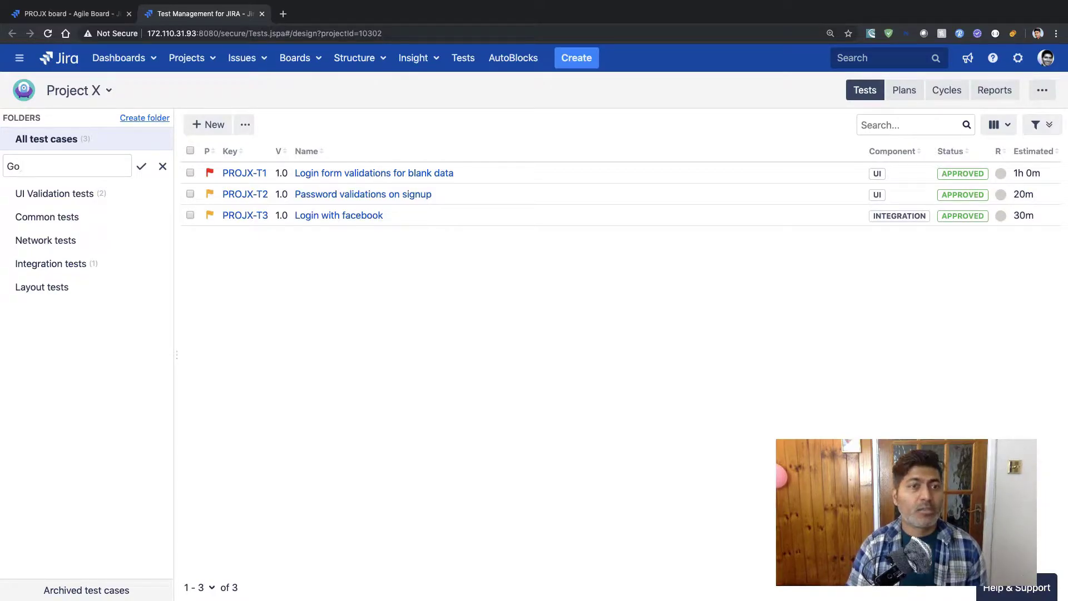
{"action": "type", "text": "live tests"}
{"action": "key", "text": "Return"}
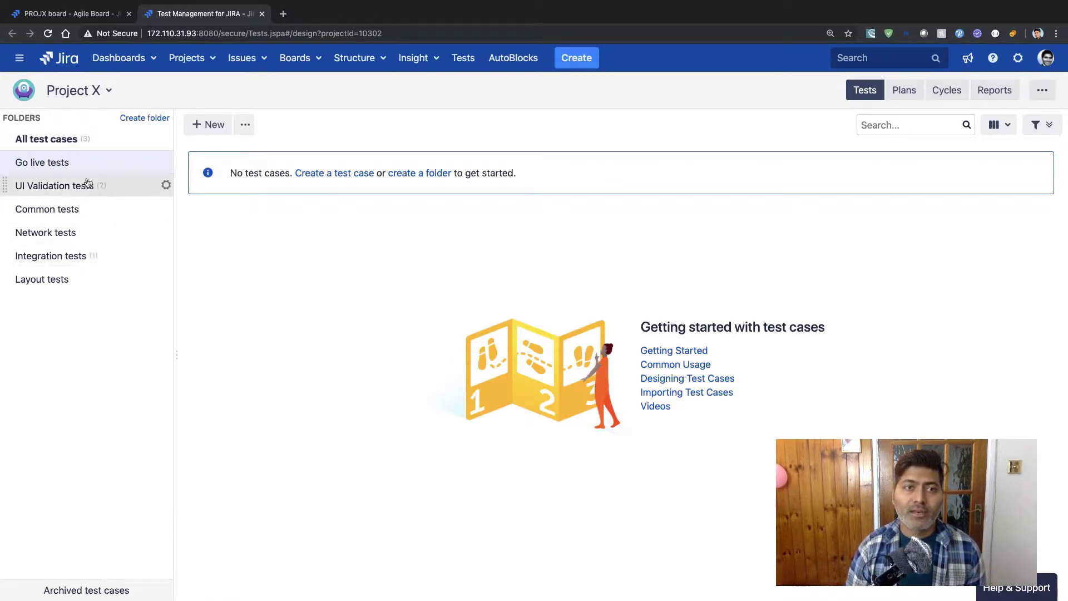
Step: Examine the options available for the Go live tests folder and return to the list of all test cases
{"action": "left_click", "coordinate": [76, 140]}
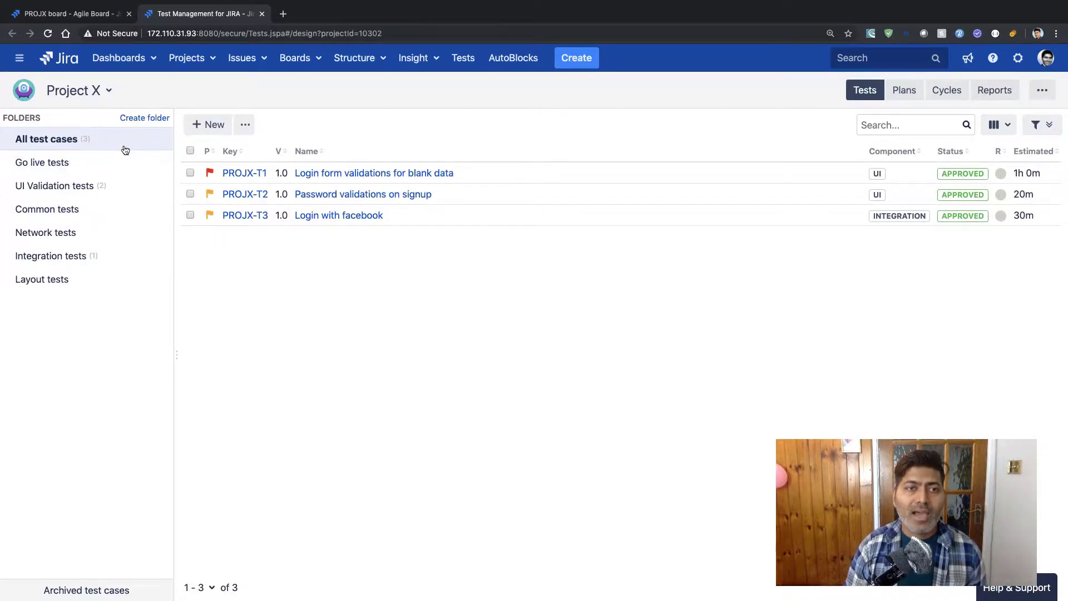
{"action": "left_click", "coordinate": [166, 164]}
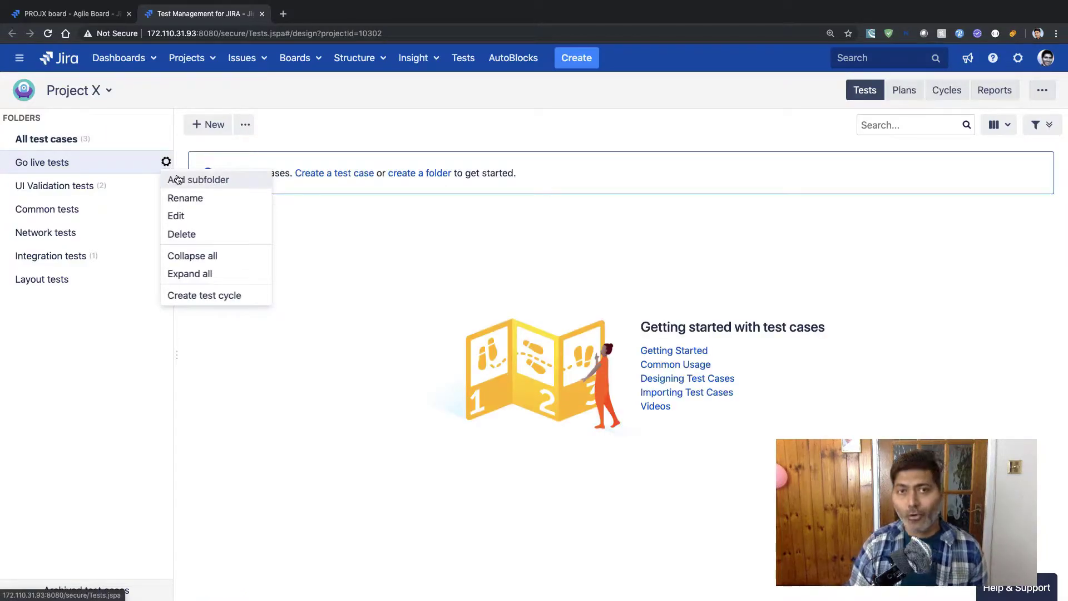
{"action": "left_click", "coordinate": [82, 140]}
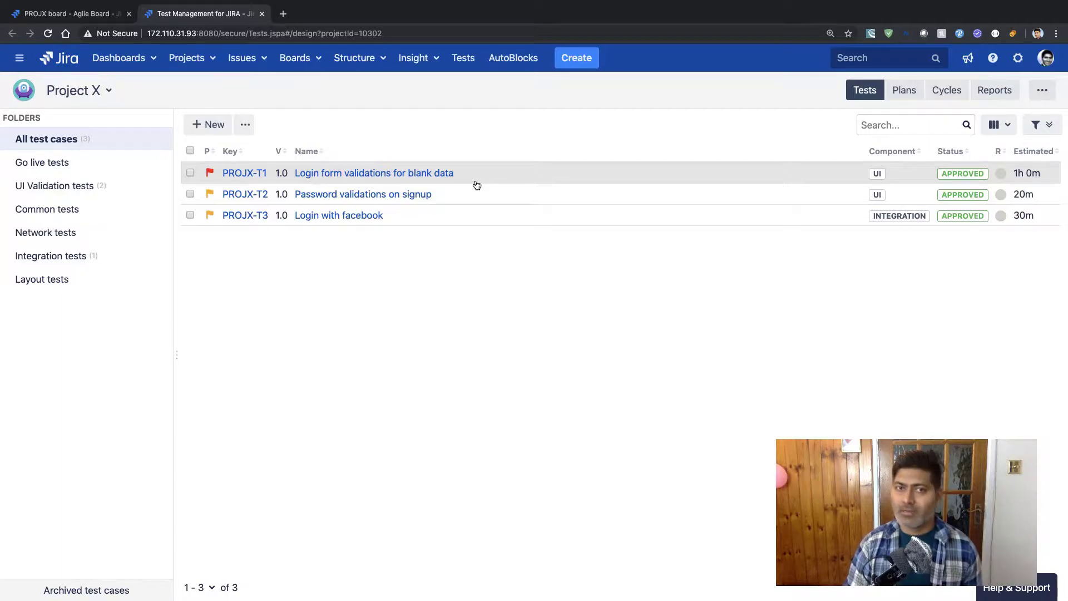
Step: Open the test case "Login form validations for blank data" and review its details, including the available component choices
{"action": "left_click", "coordinate": [339, 174]}
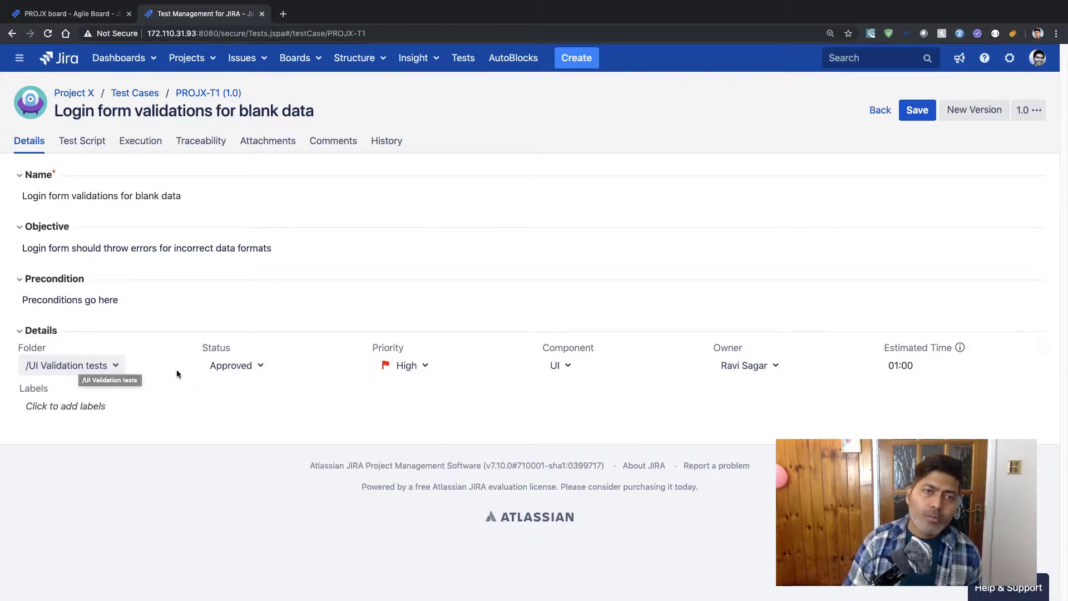
{"action": "left_click", "coordinate": [573, 370]}
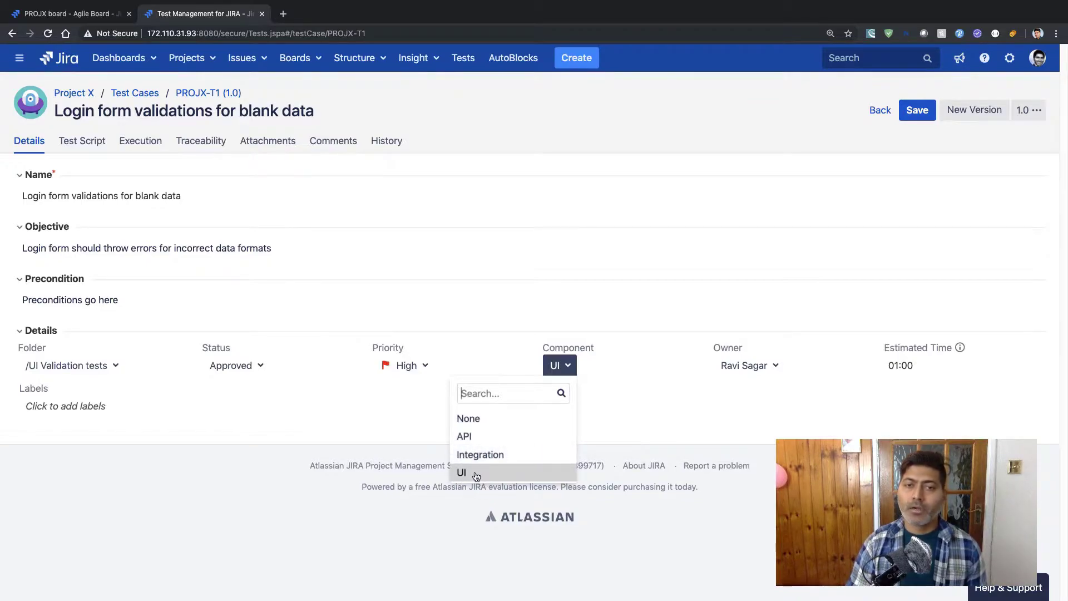
{"action": "left_click", "coordinate": [731, 424]}
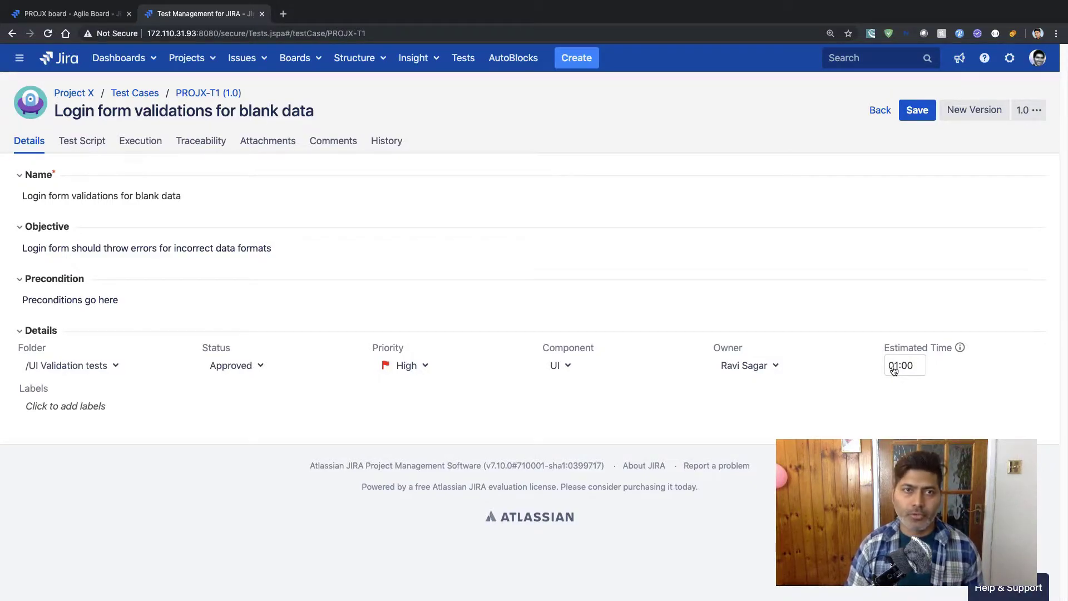
Step: Review the test script of the login form validation test case, including its steps and the available script types
{"action": "left_click", "coordinate": [81, 148]}
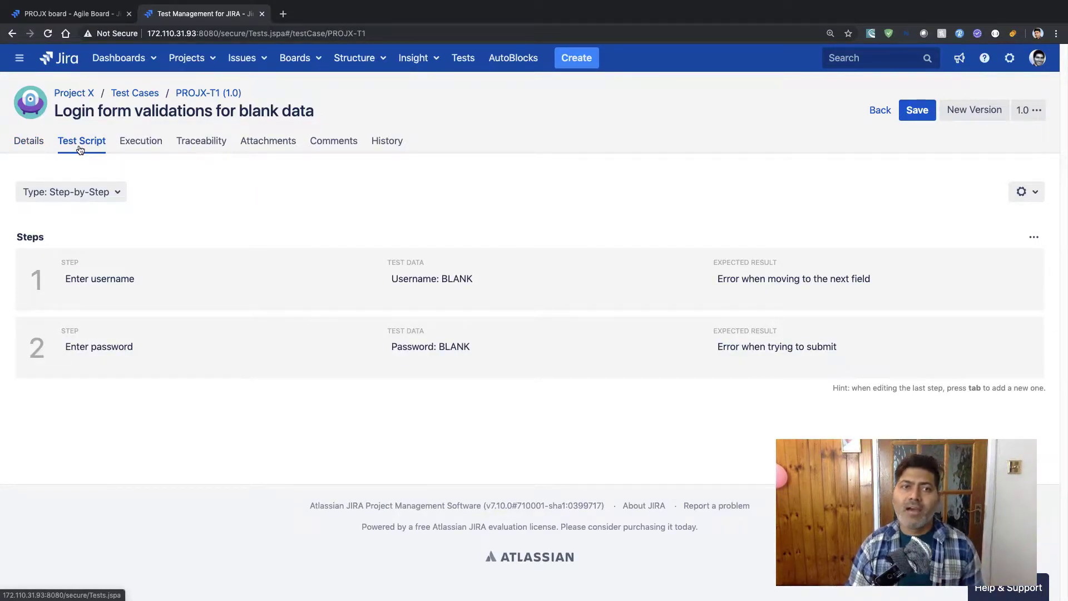
{"action": "left_click", "coordinate": [112, 198]}
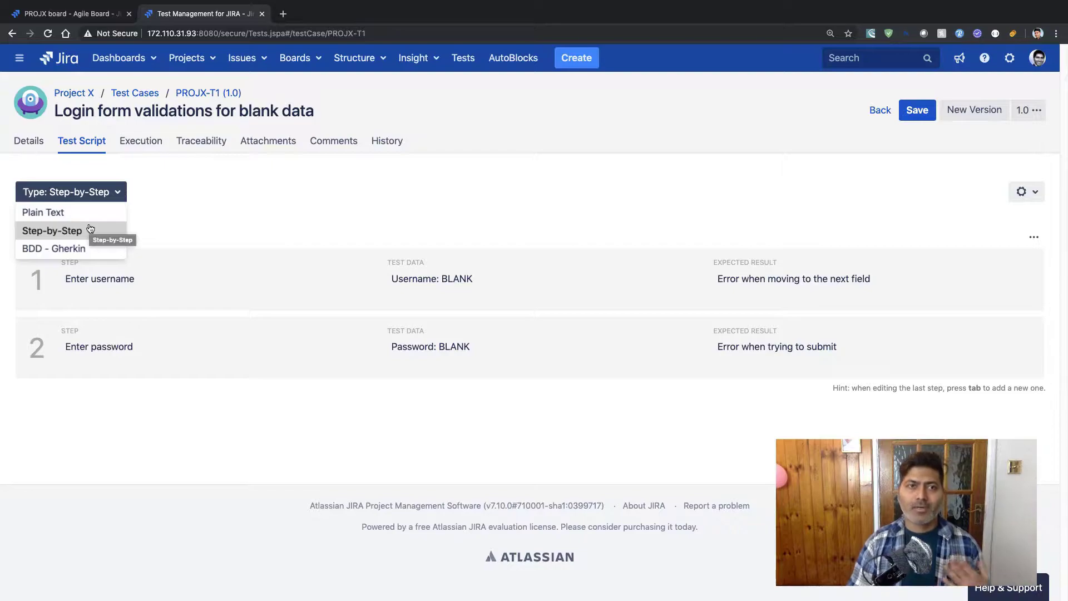
{"action": "left_click", "coordinate": [307, 222]}
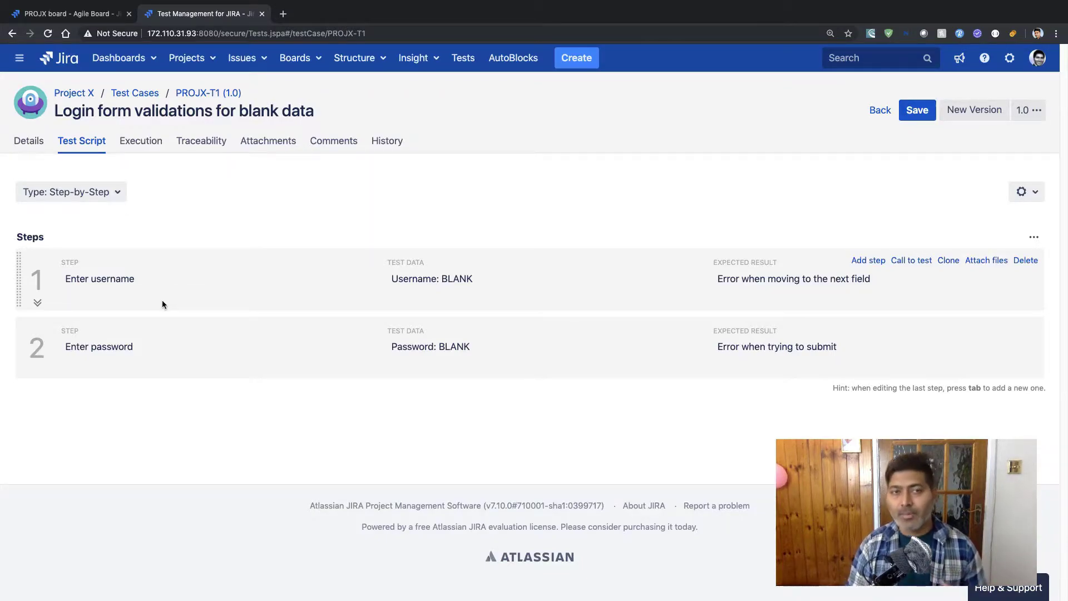
{"action": "left_click", "coordinate": [116, 196]}
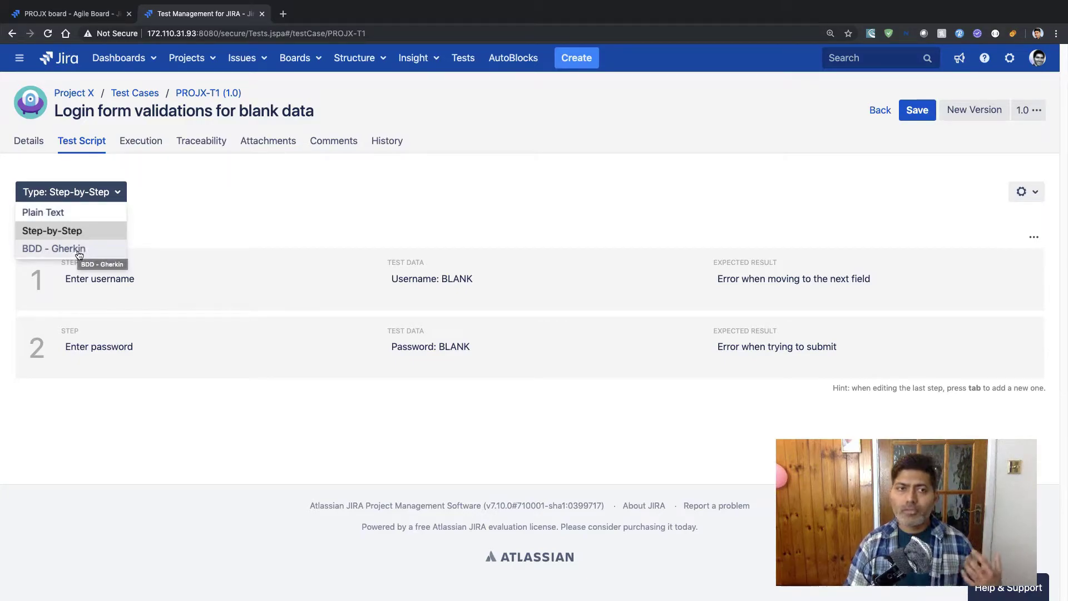
{"action": "left_click", "coordinate": [211, 232]}
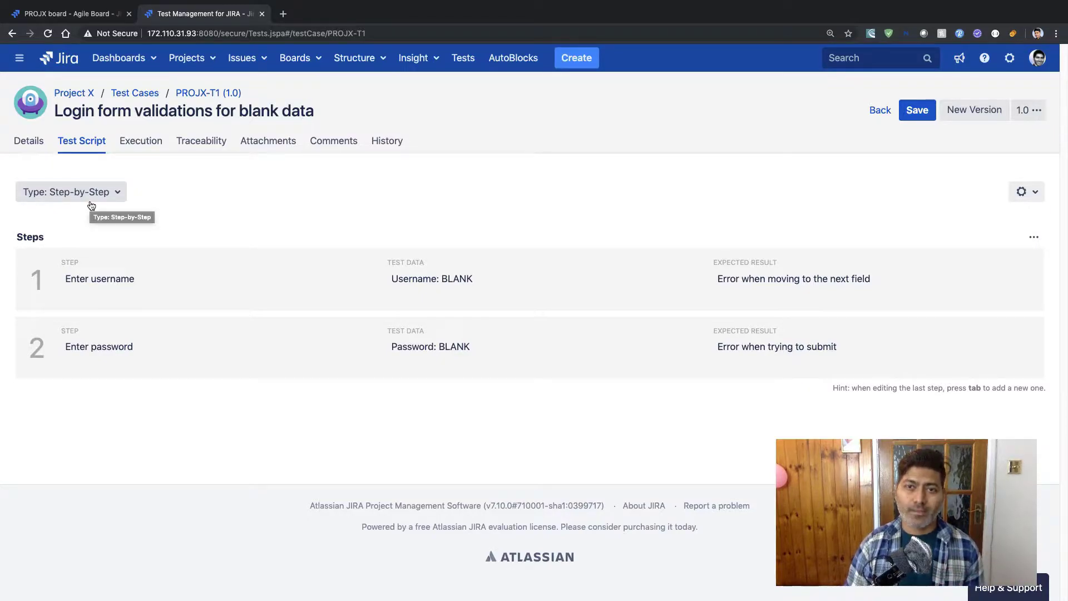
{"action": "mouse_move", "coordinate": [87, 309]}
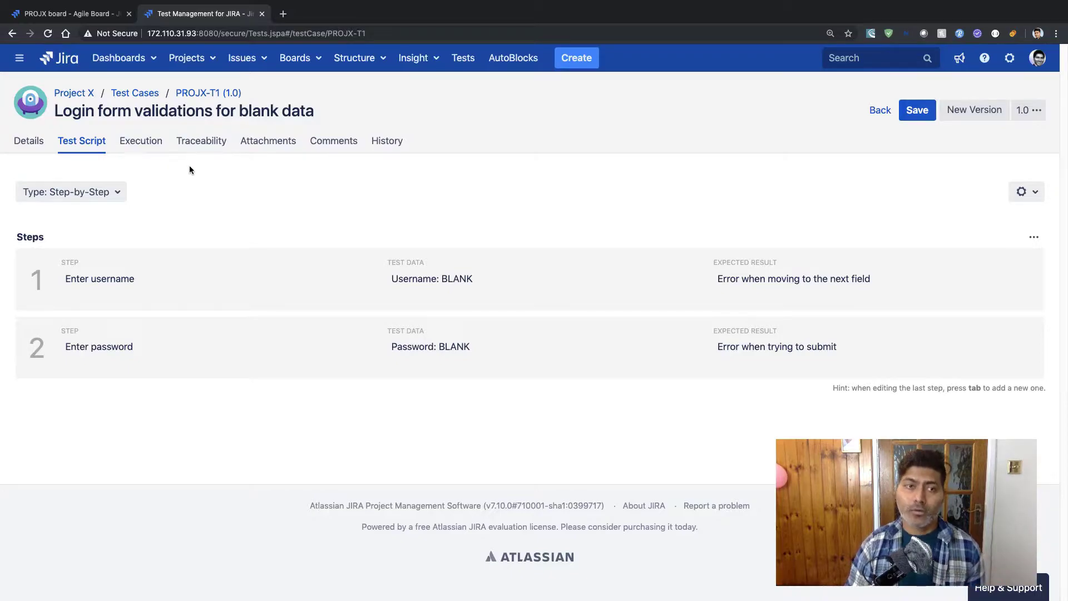
{"action": "mouse_move", "coordinate": [395, 251]}
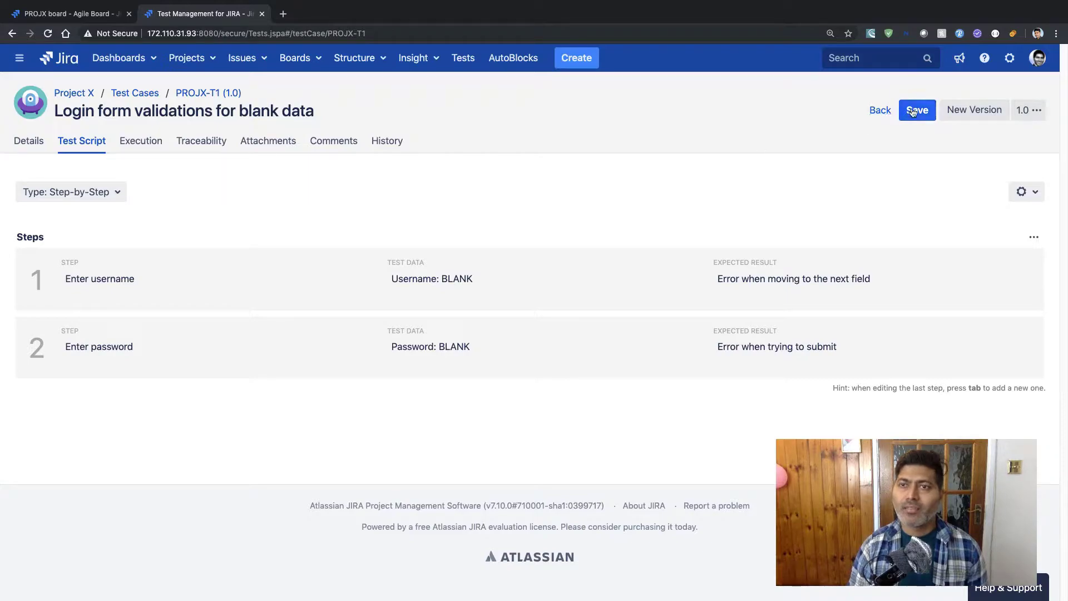
Step: Review the test case's executions, traceability links and version history, and return to its details
{"action": "left_click", "coordinate": [153, 149]}
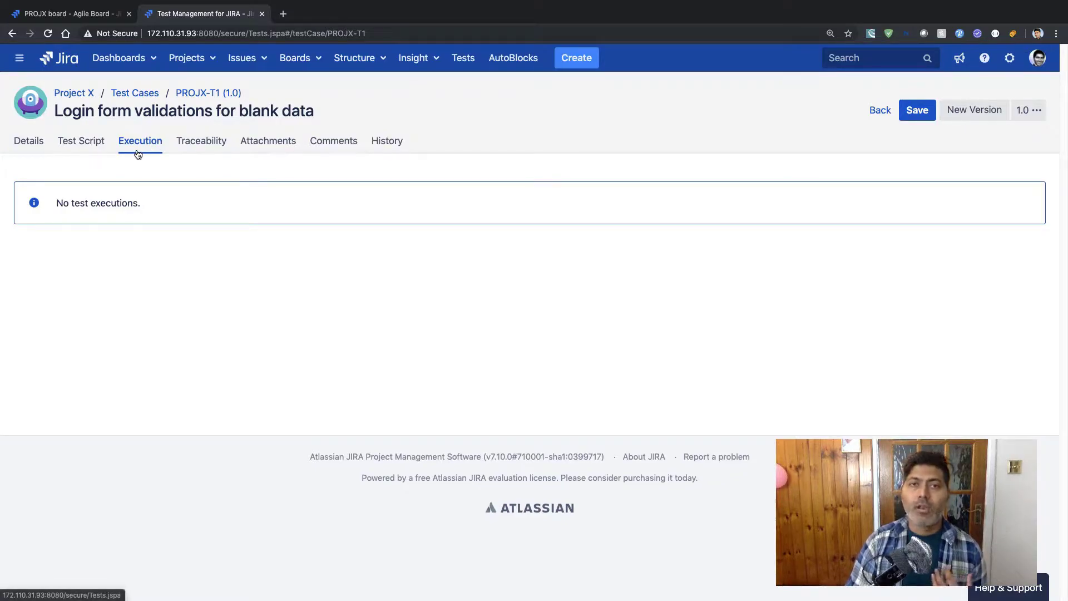
{"action": "left_click", "coordinate": [206, 148]}
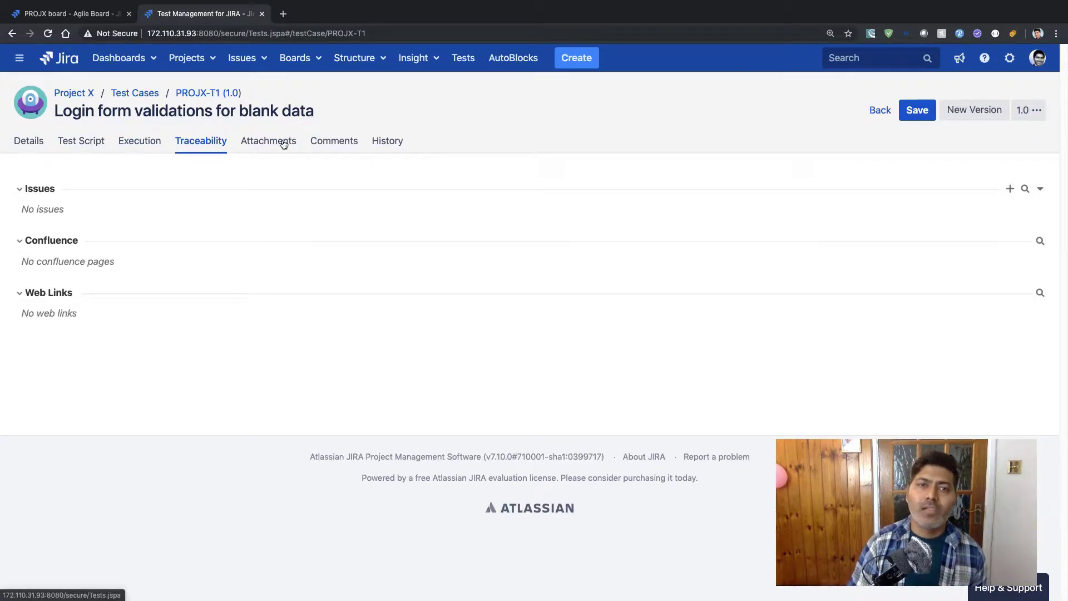
{"action": "left_click", "coordinate": [397, 147]}
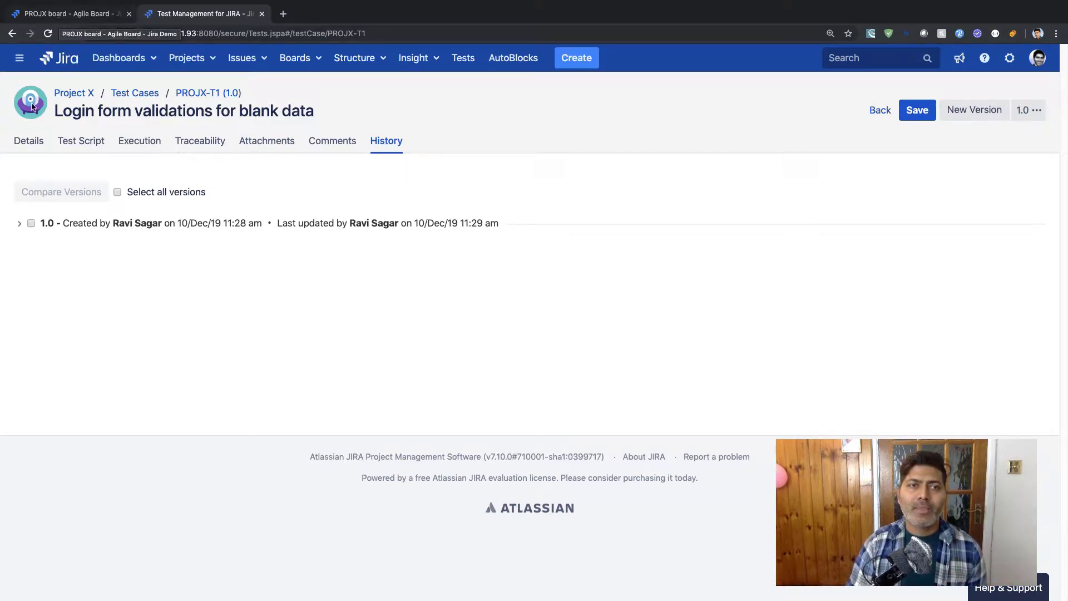
{"action": "left_click", "coordinate": [31, 146]}
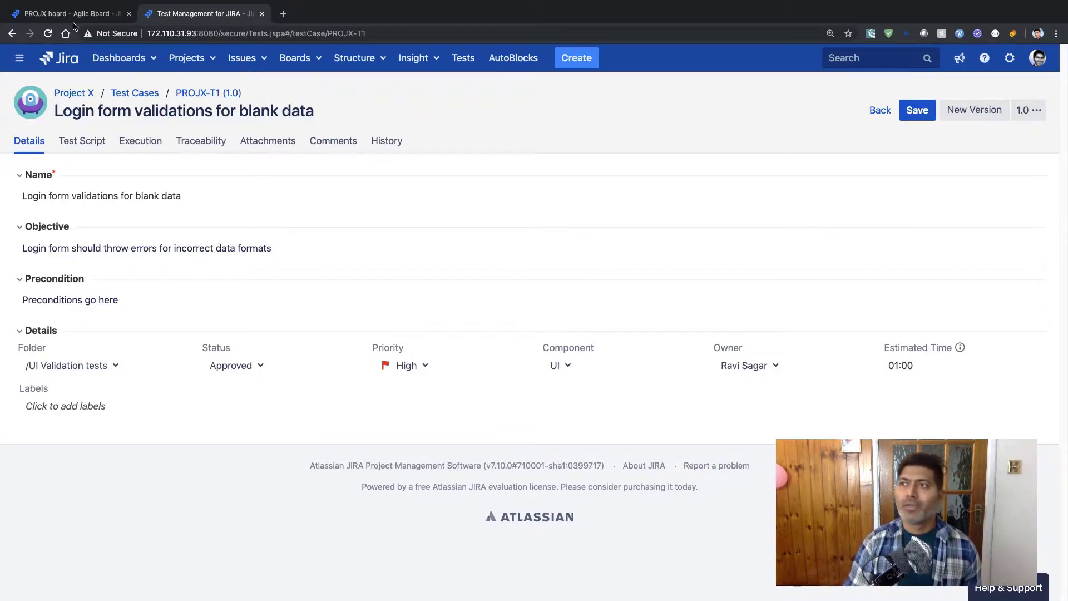
Step: Return to the PROJX board and open story PROJX-10 on its full issue page in a separate browser tab
{"action": "left_click", "coordinate": [56, 15]}
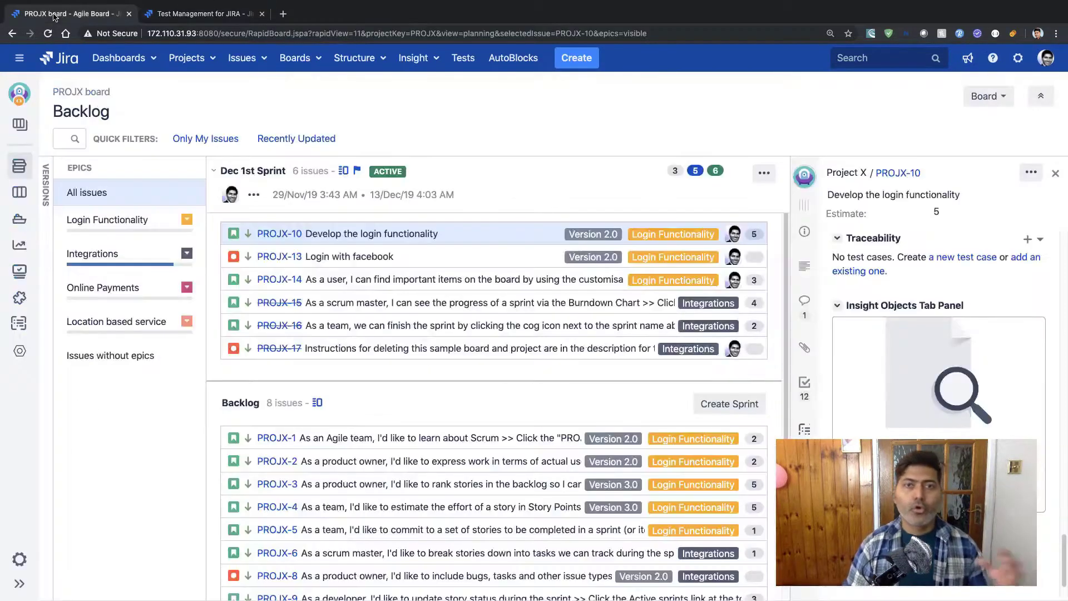
{"action": "left_click", "coordinate": [889, 177], "text": "super"}
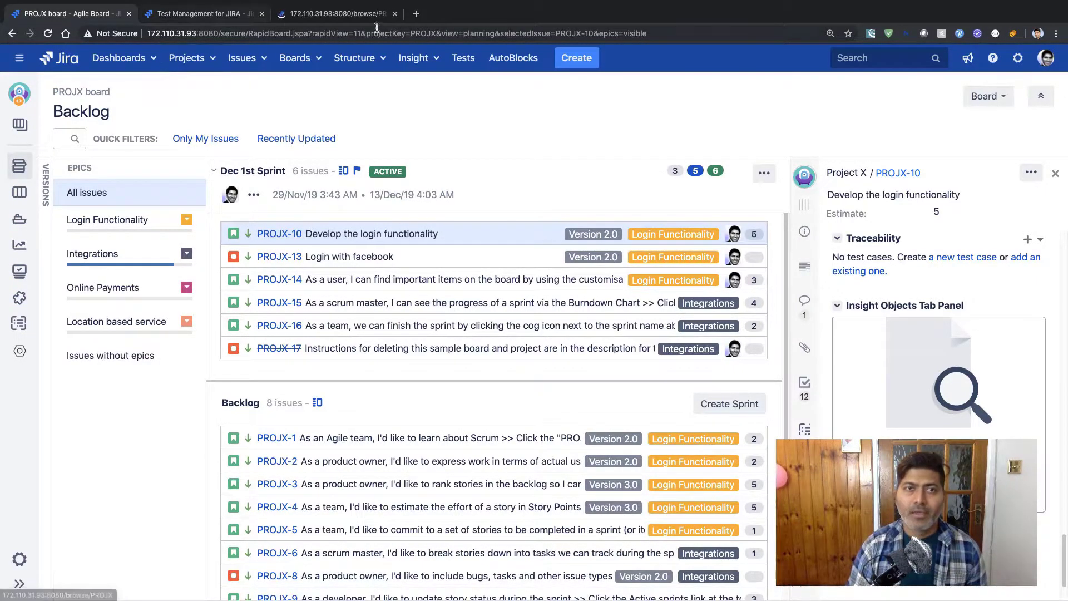
{"action": "left_click", "coordinate": [360, 19]}
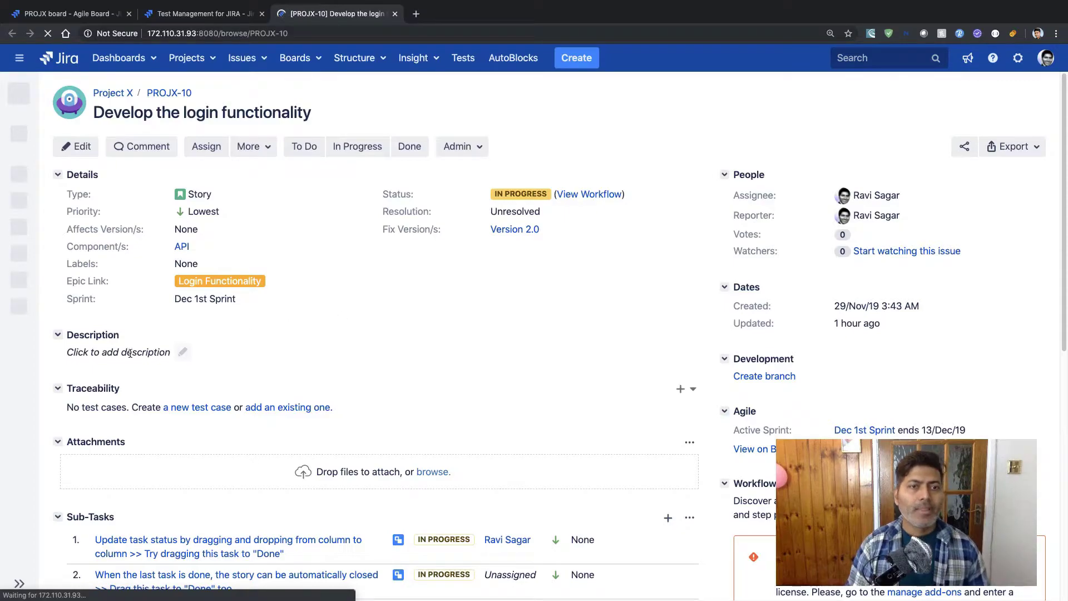
Step: Link the existing test cases "Login form validations for blank data" and "Password validations on signup" to story PROJX-10
{"action": "left_click", "coordinate": [289, 409]}
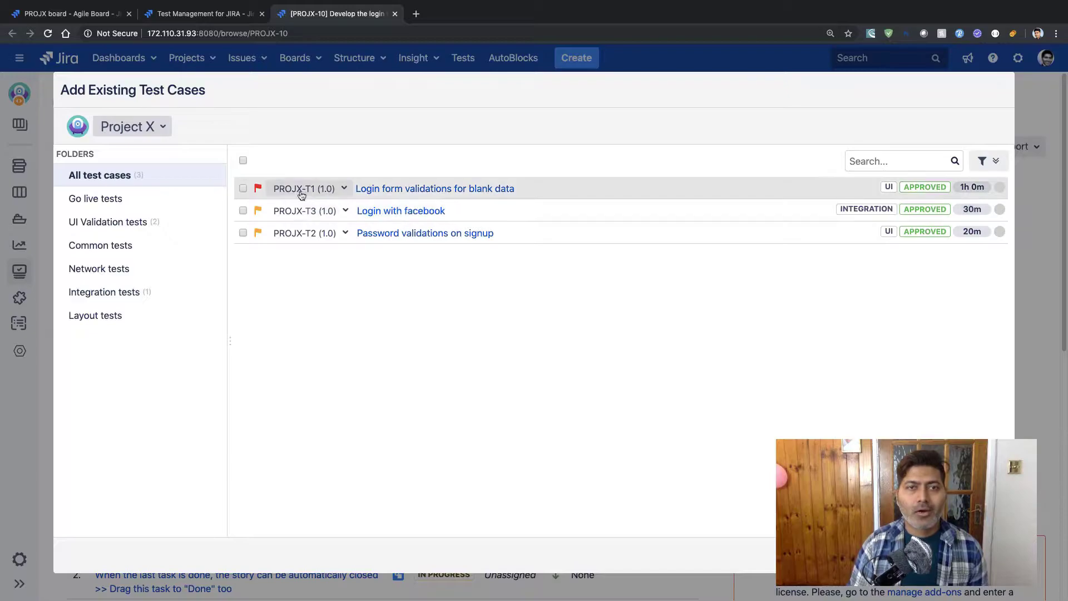
{"action": "left_click", "coordinate": [243, 189]}
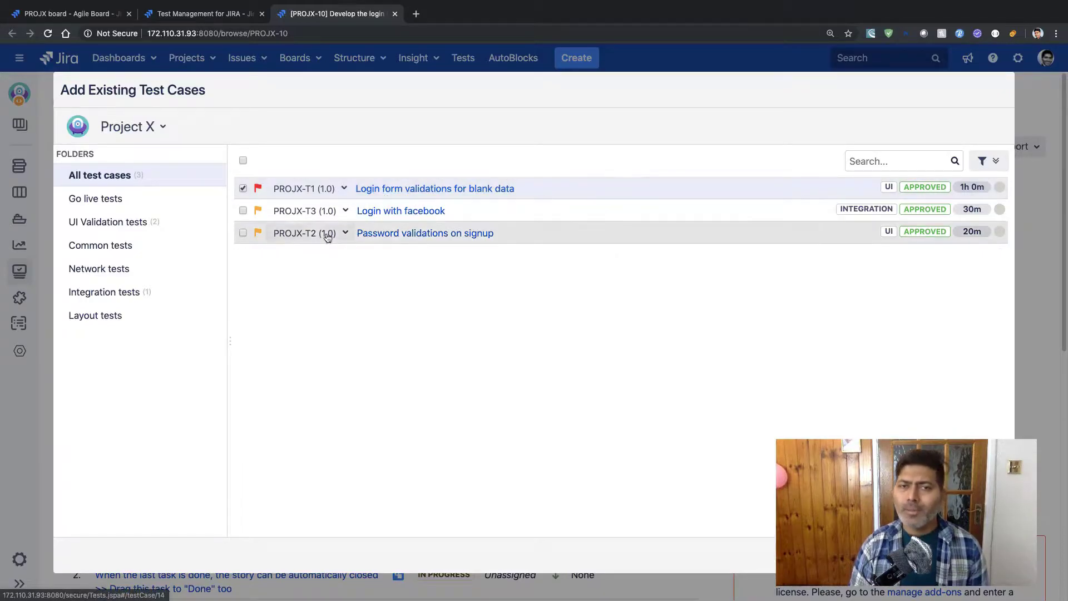
{"action": "left_click", "coordinate": [244, 235]}
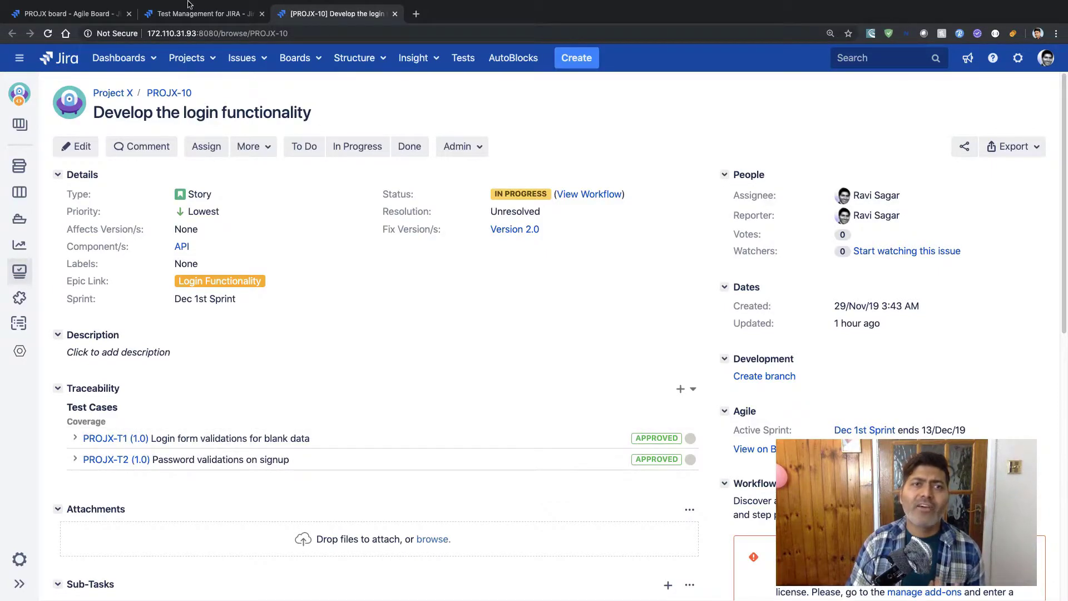
Step: Examine the available status choices of the "Login form validations for blank data" test case and return to the test case list
{"action": "left_click", "coordinate": [192, 18]}
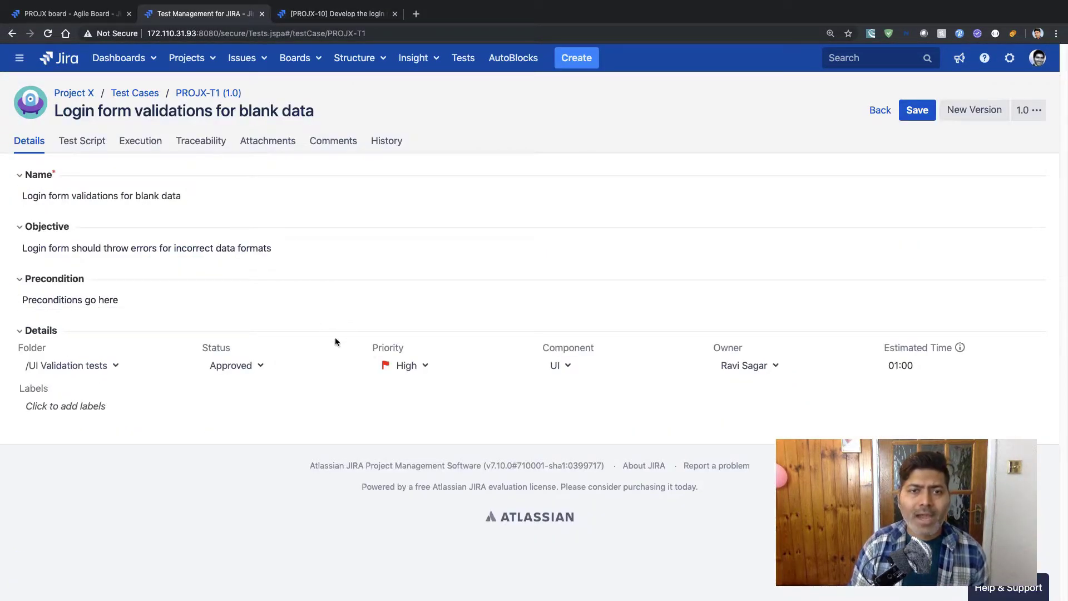
{"action": "left_click", "coordinate": [260, 368]}
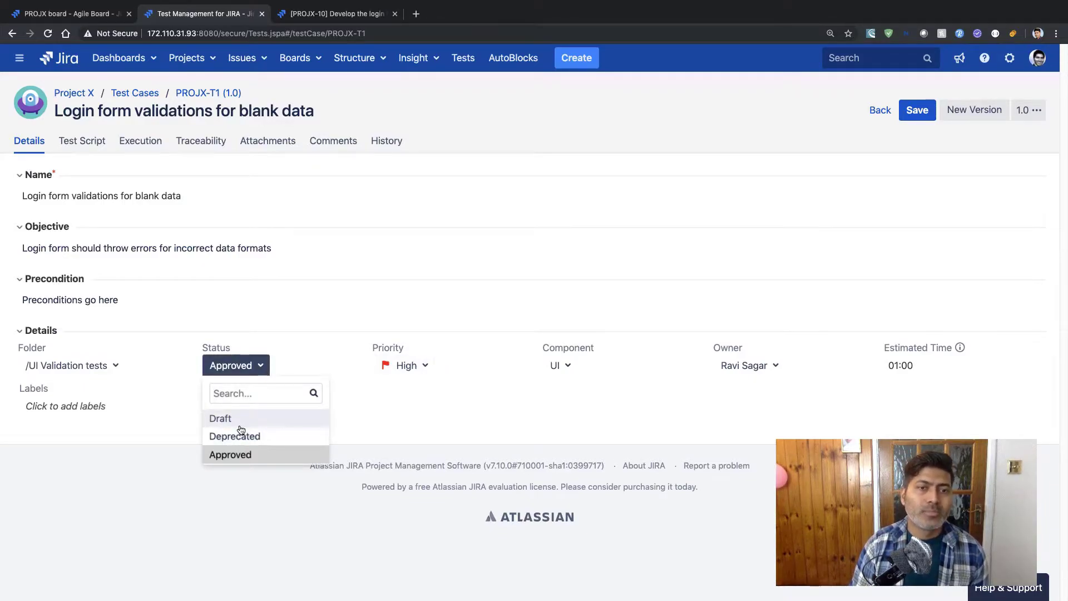
{"action": "left_click", "coordinate": [444, 262]}
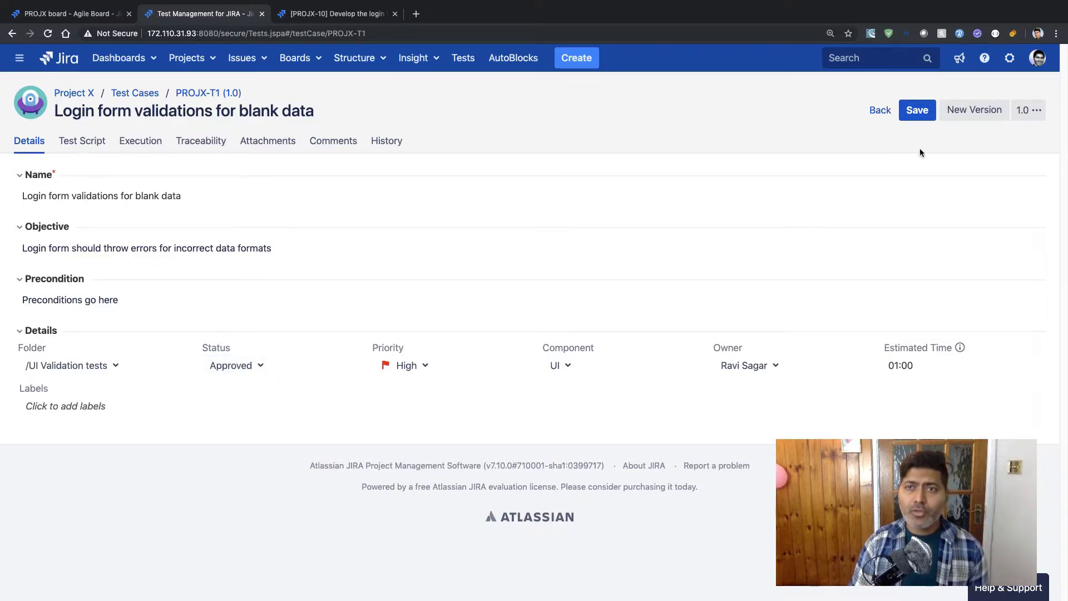
{"action": "left_click", "coordinate": [878, 110]}
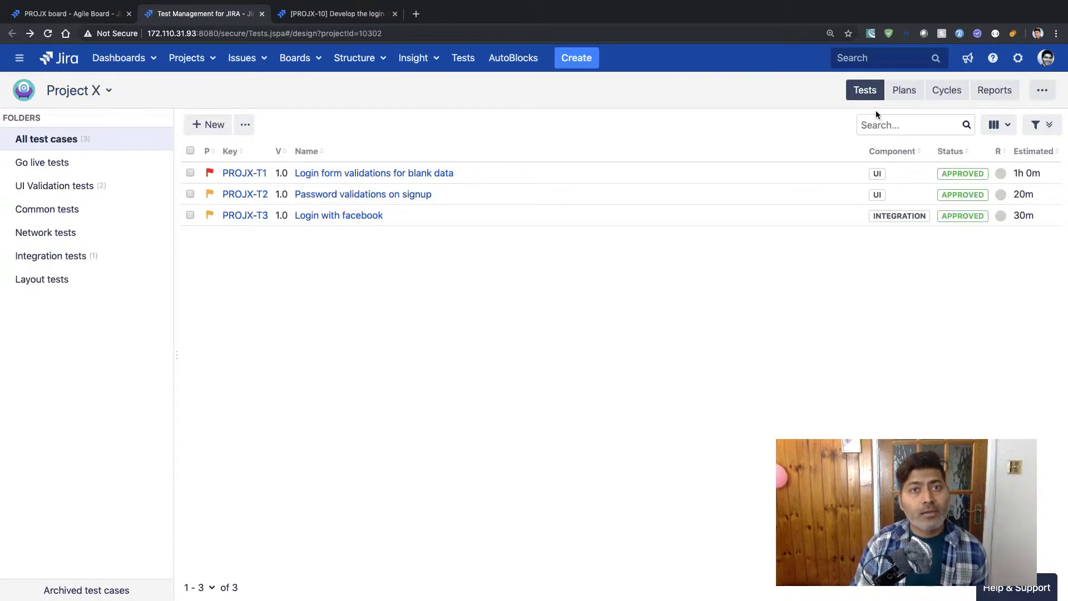
Step: In Project X's test configuration, start a test case custom field named "Customer" of type Select List (Single Choice)
{"action": "left_click", "coordinate": [1044, 90]}
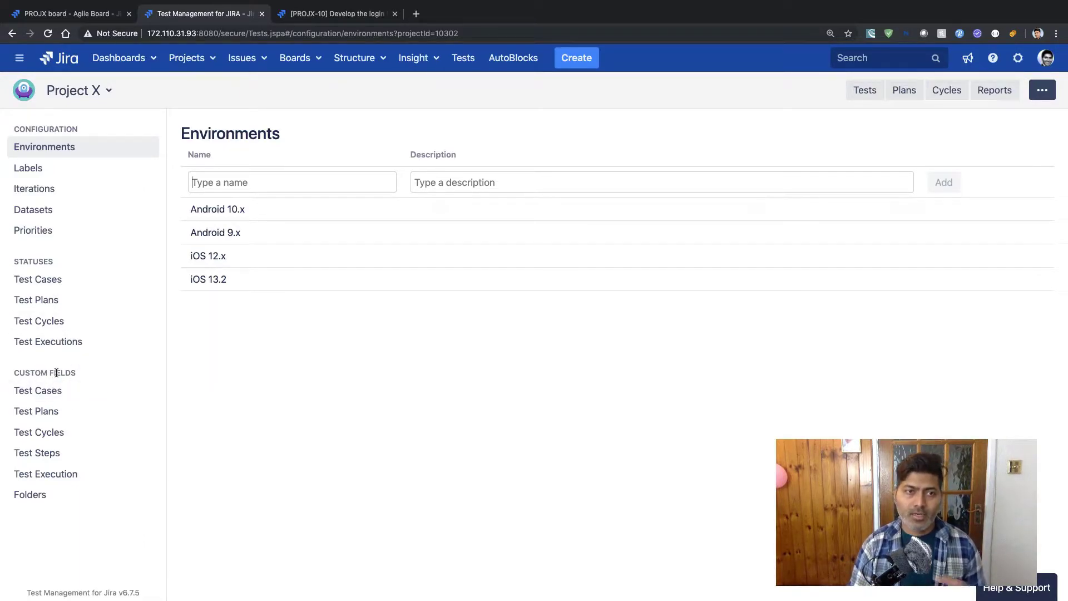
{"action": "left_click", "coordinate": [50, 391]}
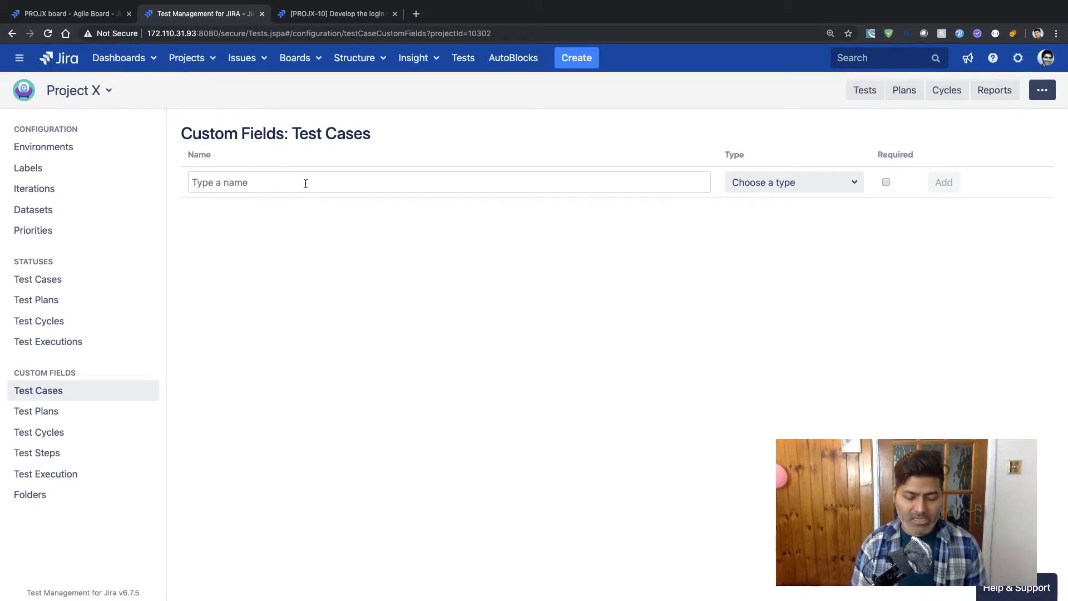
{"action": "type", "text": "Ca"}
{"action": "type", "text": "stomer"}
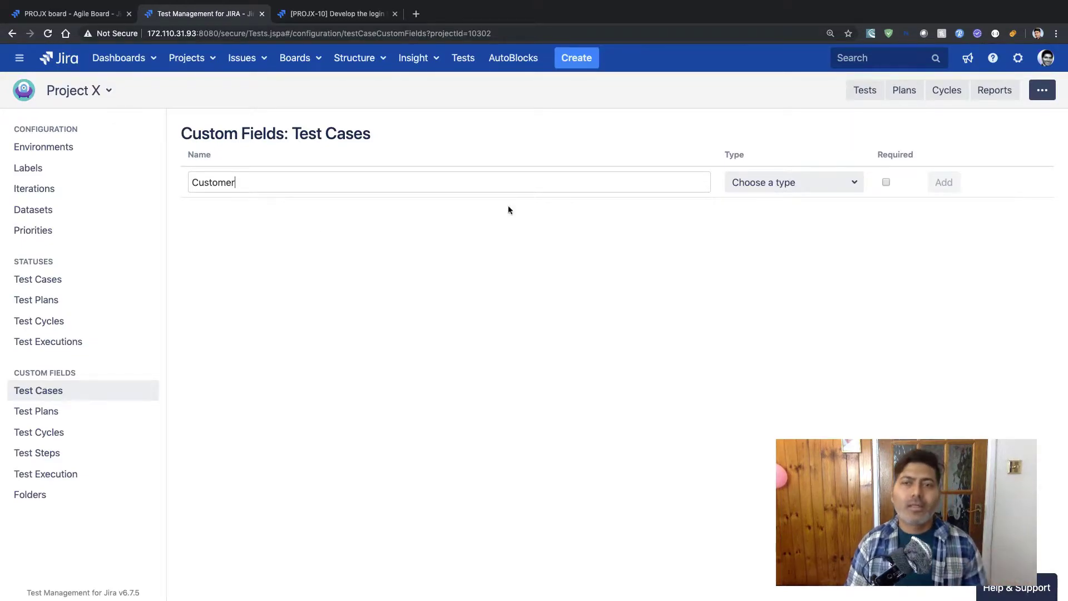
{"action": "left_click", "coordinate": [832, 182]}
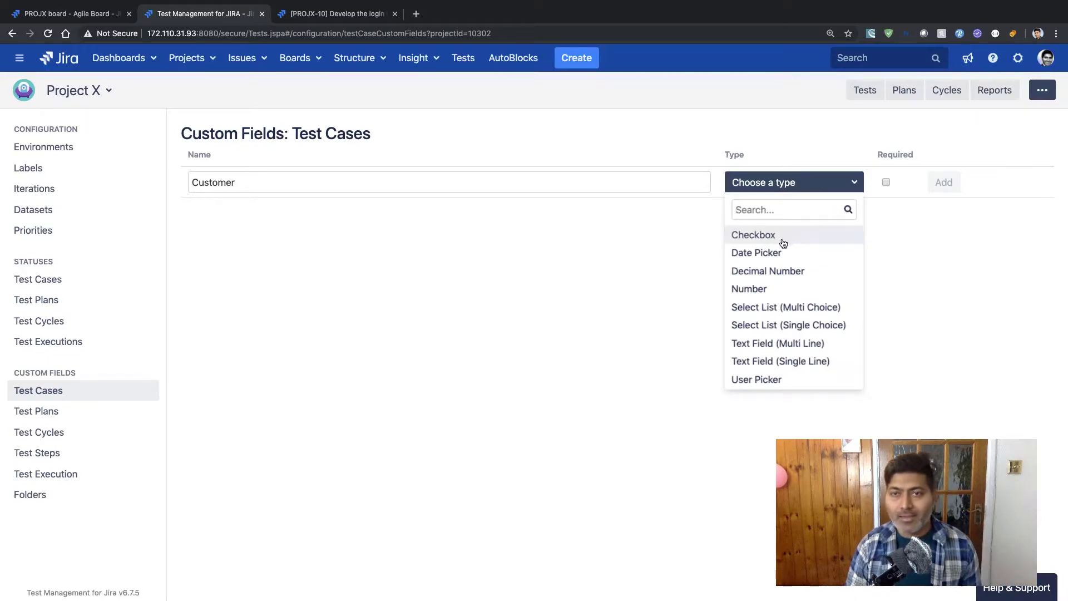
{"action": "left_click", "coordinate": [796, 326]}
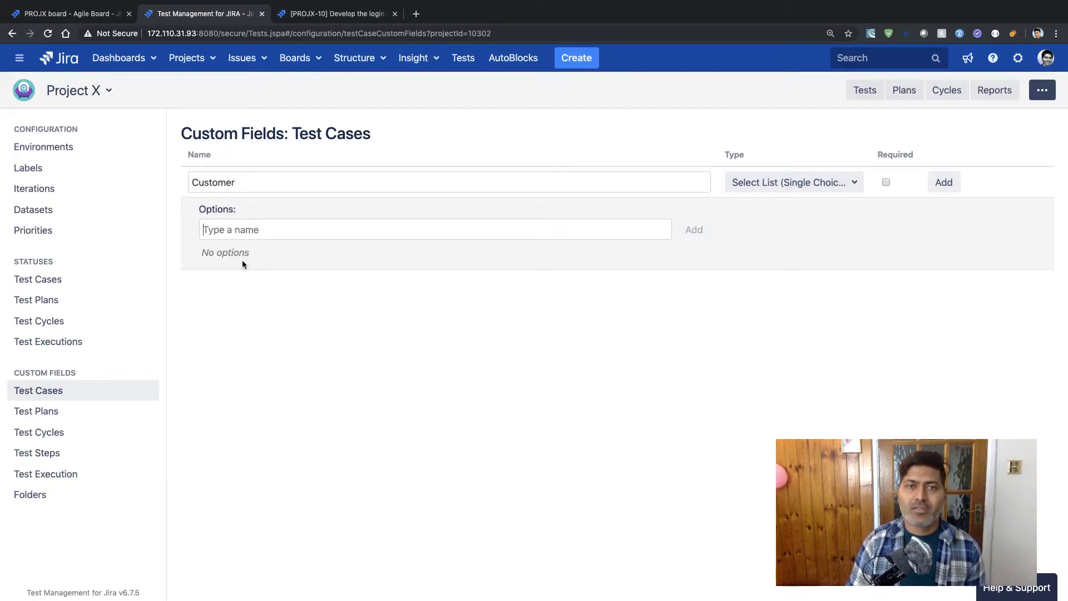
Step: Give the Customer field the options Microsoft, Google and Nasa, and add the field to the test case custom fields
{"action": "type", "text": "Mic"}
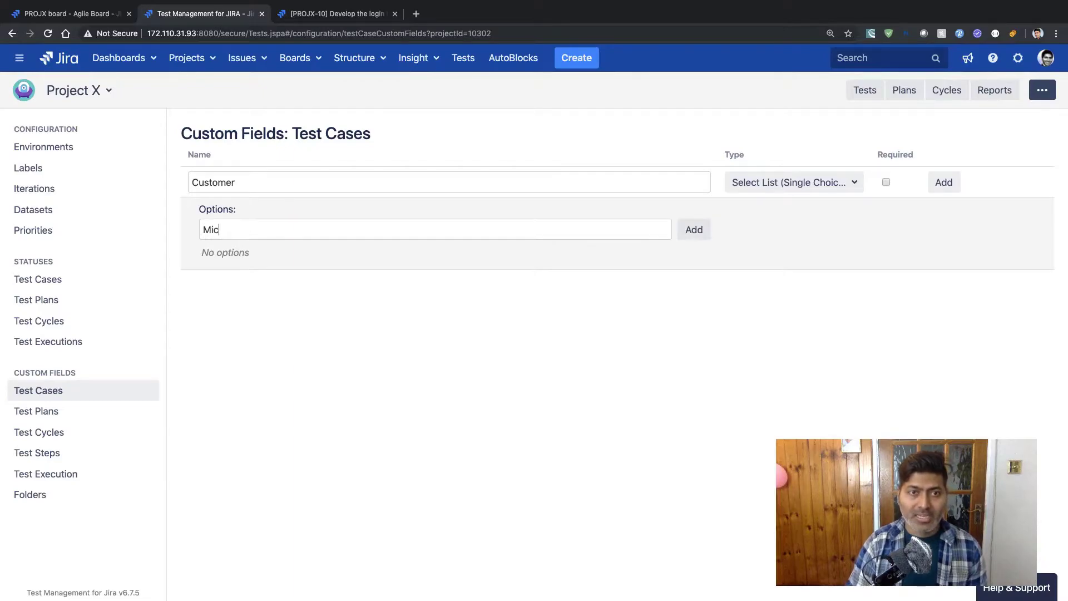
{"action": "type", "text": "ro"}
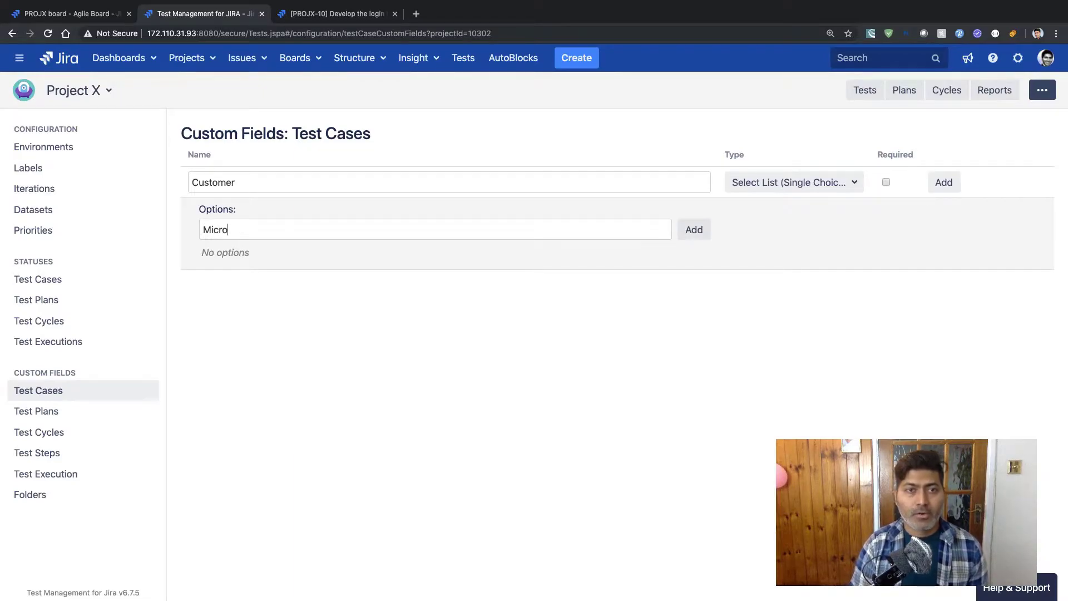
{"action": "type", "text": "soft"}
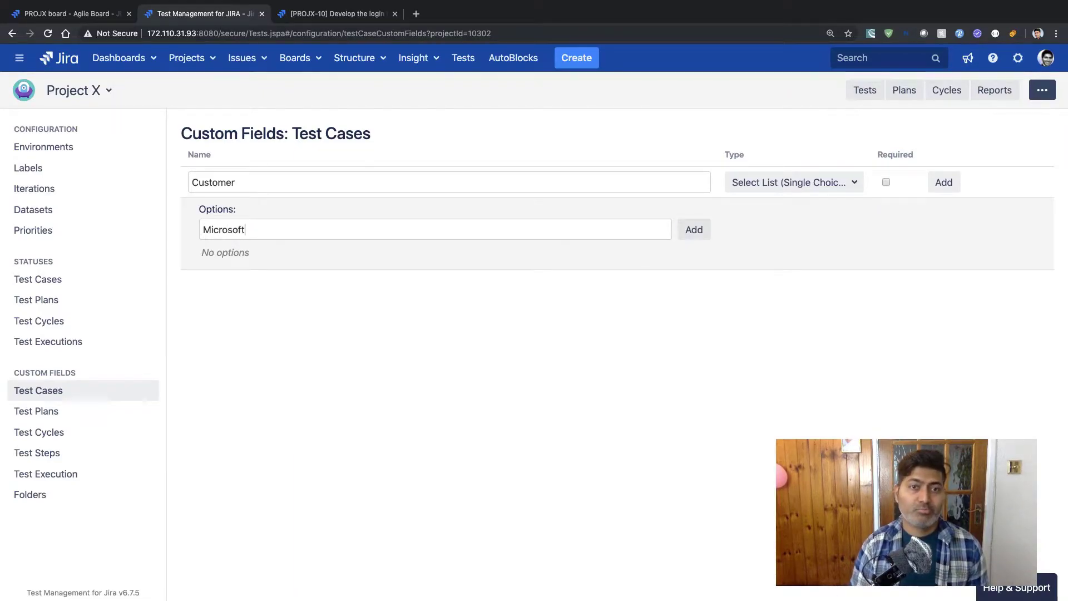
{"action": "key", "text": "Return"}
{"action": "type", "text": "Google"}
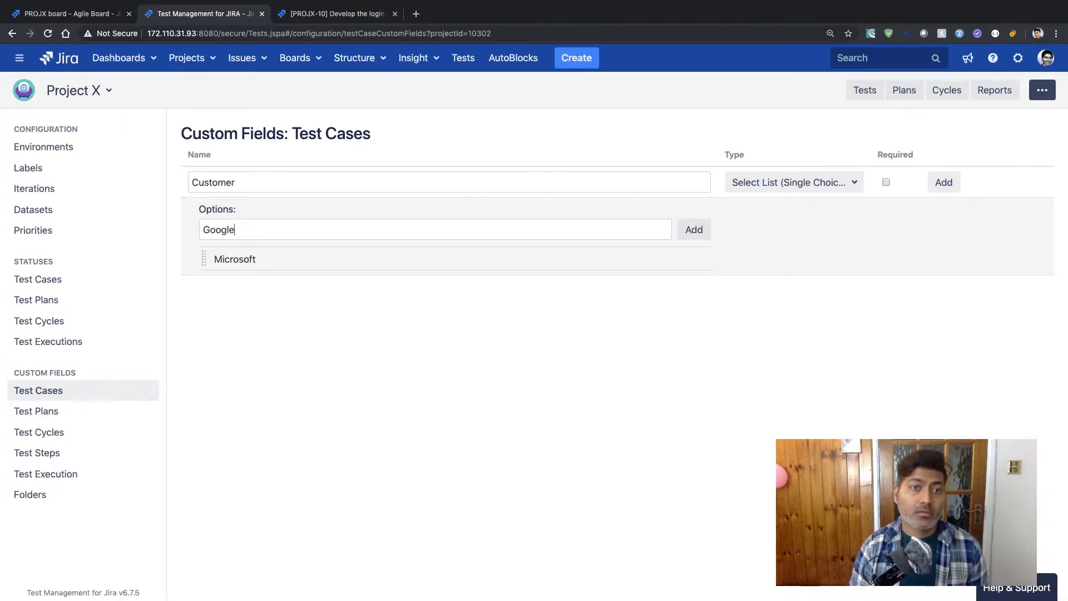
{"action": "key", "text": "Return"}
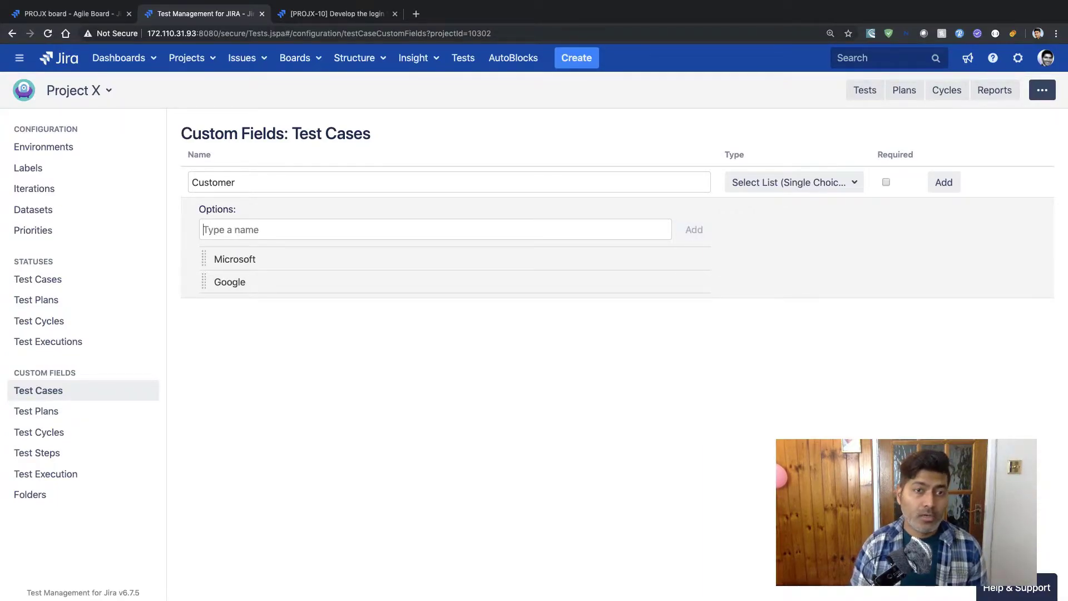
{"action": "type", "text": "Nasa"}
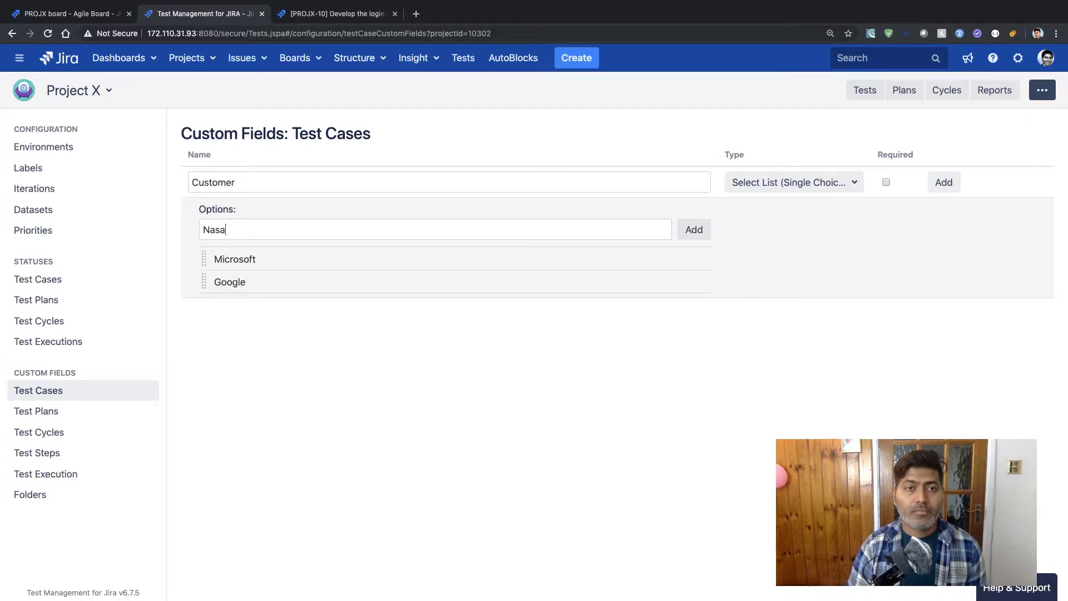
{"action": "key", "text": "Return"}
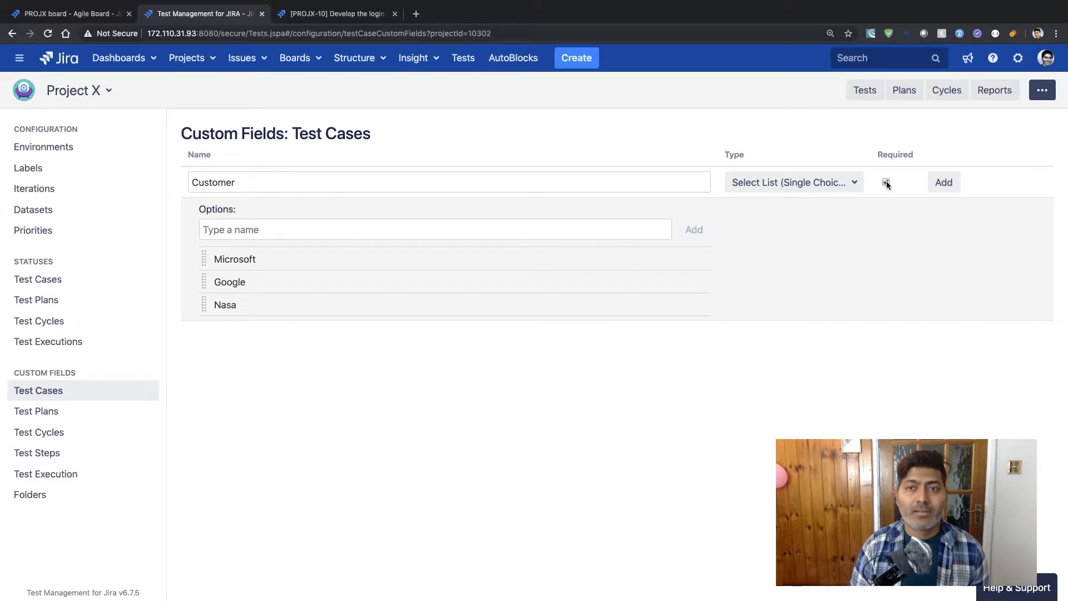
{"action": "left_click", "coordinate": [943, 183]}
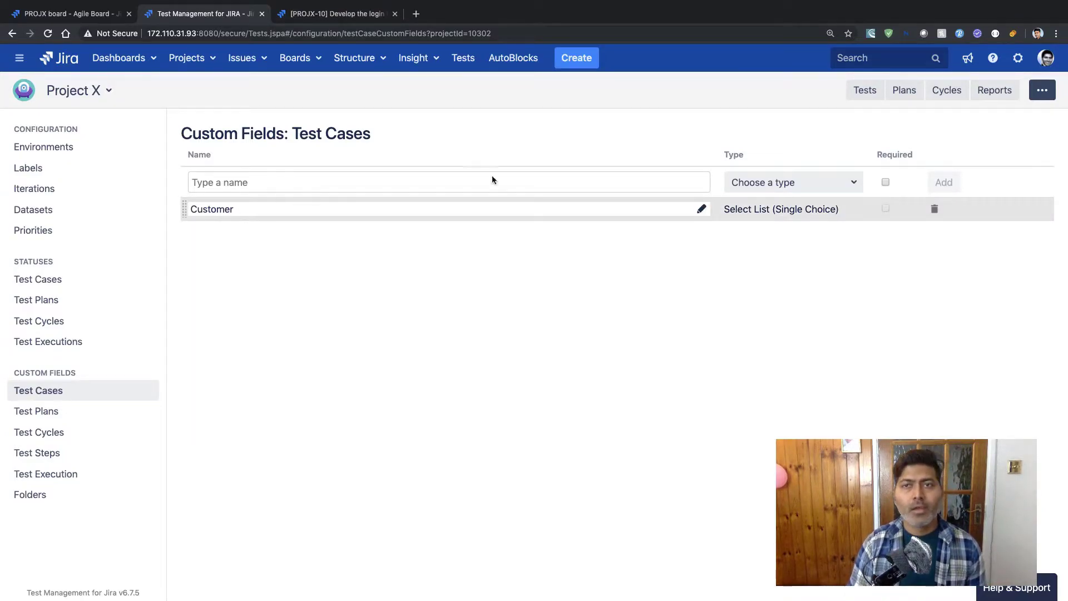
Step: Open the test case "Login form validations for blank data", set its Customer to Microsoft and save it
{"action": "left_click", "coordinate": [867, 93]}
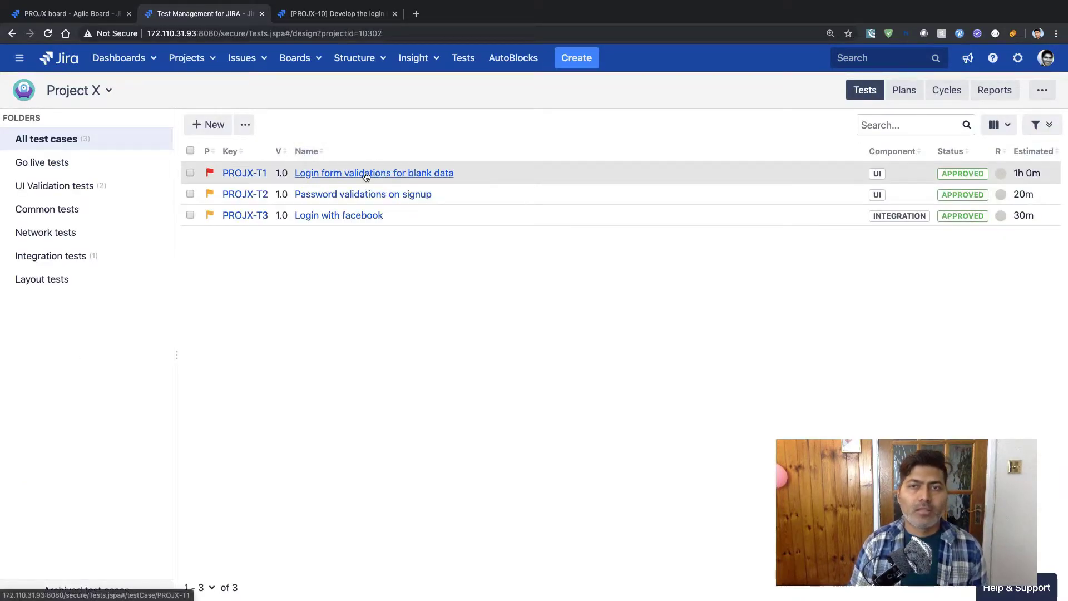
{"action": "left_click", "coordinate": [367, 173]}
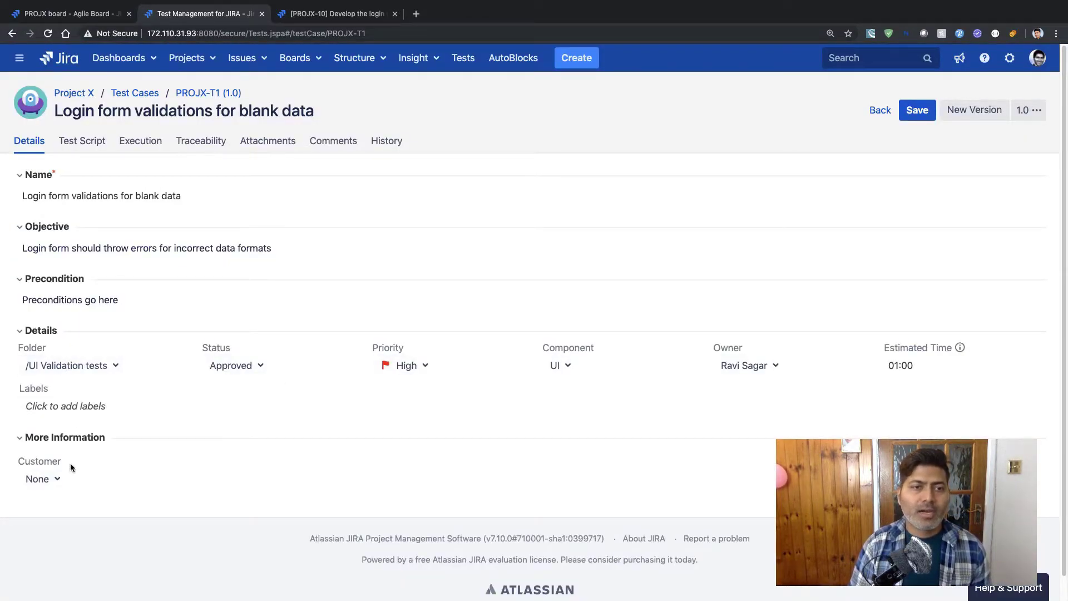
{"action": "left_click", "coordinate": [56, 479]}
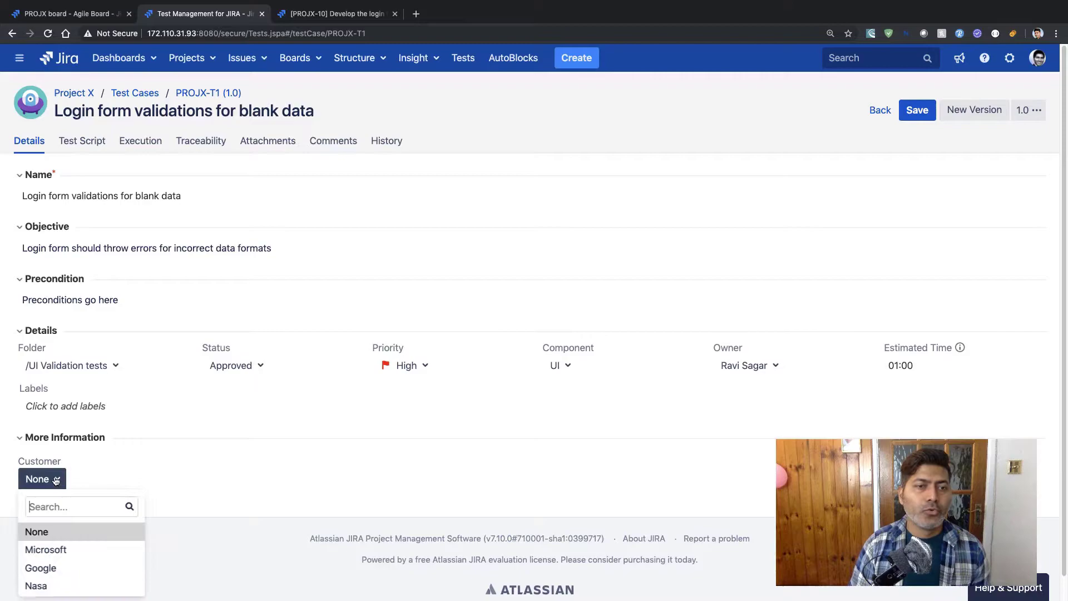
{"action": "left_click", "coordinate": [52, 550]}
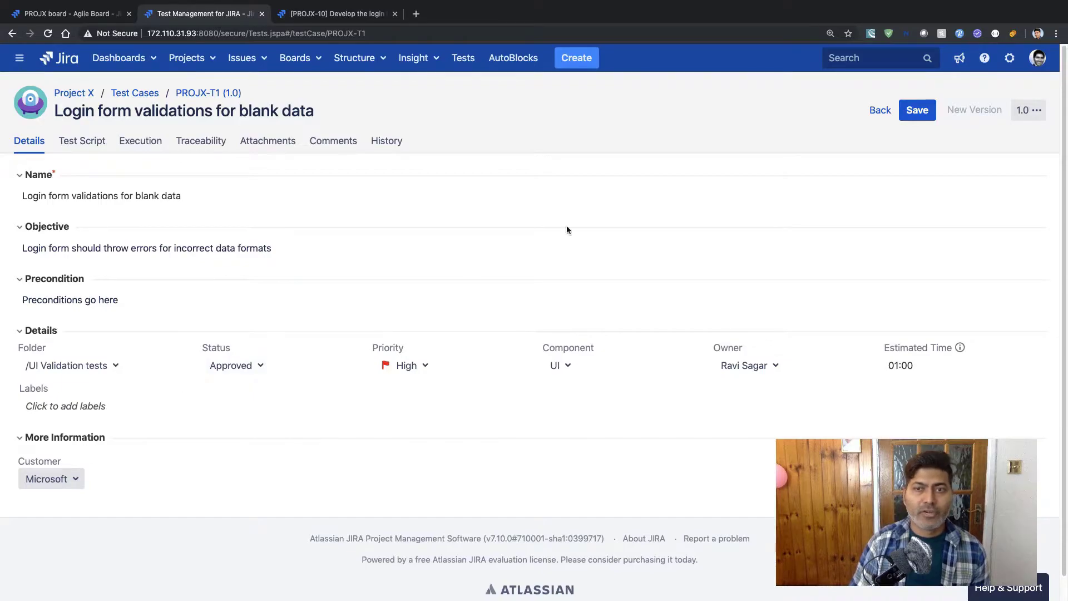
{"action": "left_click", "coordinate": [921, 112]}
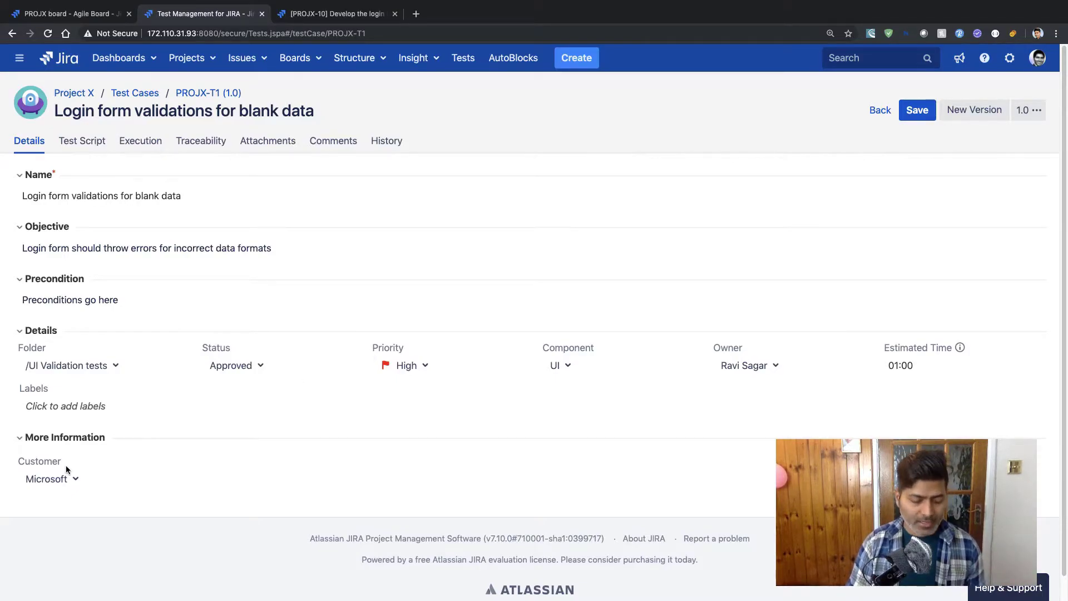
Step: Return to story PROJX-10 and review the test cases listed under its traceability
{"action": "key", "text": "ctrl+Tab"}
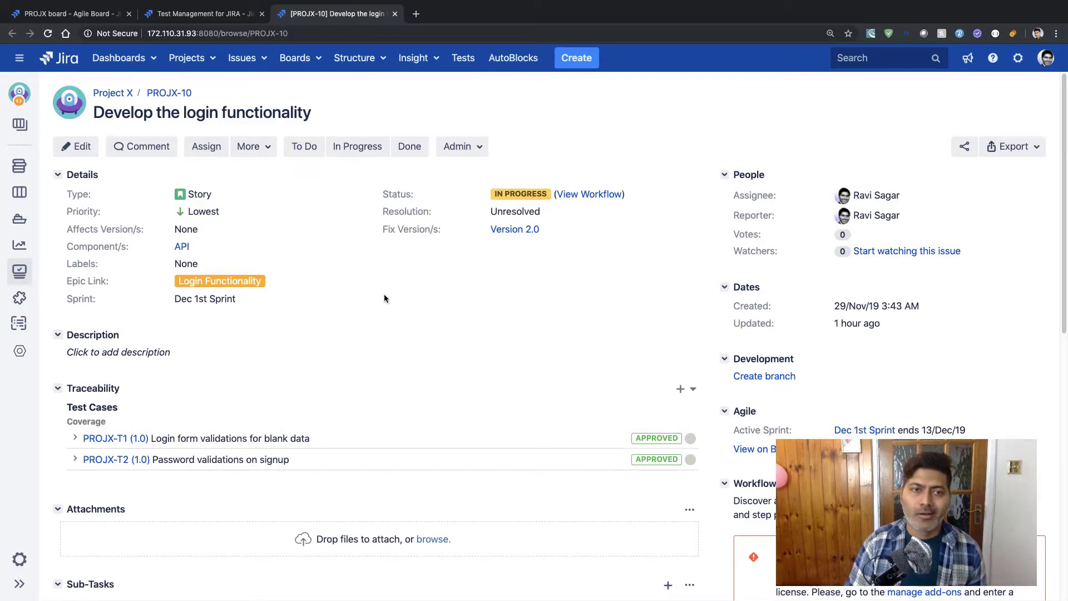
{"action": "scroll", "coordinate": [384, 299], "scroll_direction": "down", "scroll_amount": 2}
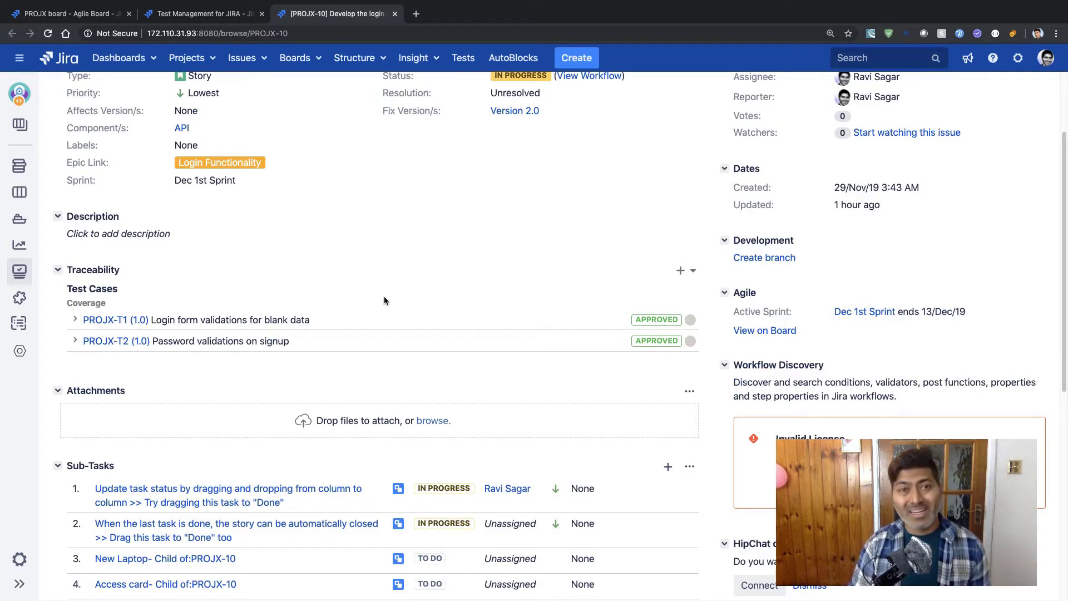
{"action": "scroll", "coordinate": [384, 298], "scroll_direction": "up", "scroll_amount": 3}
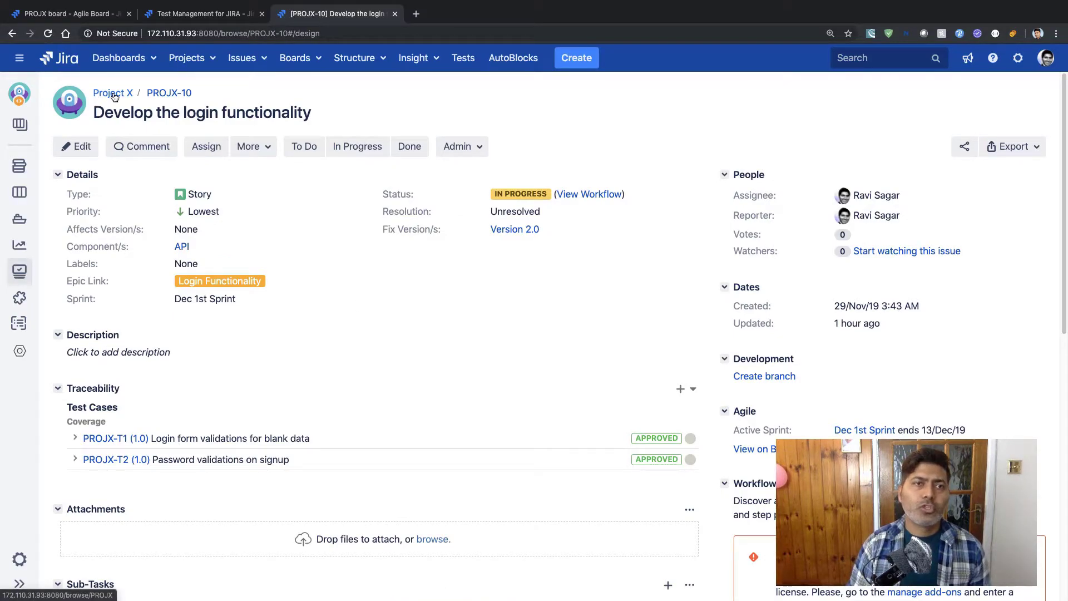
Step: Close the PROJX-10 page, return to the board's backlog and rename story PROJX-14 to "Login with FB"
{"action": "key", "text": "super+w"}
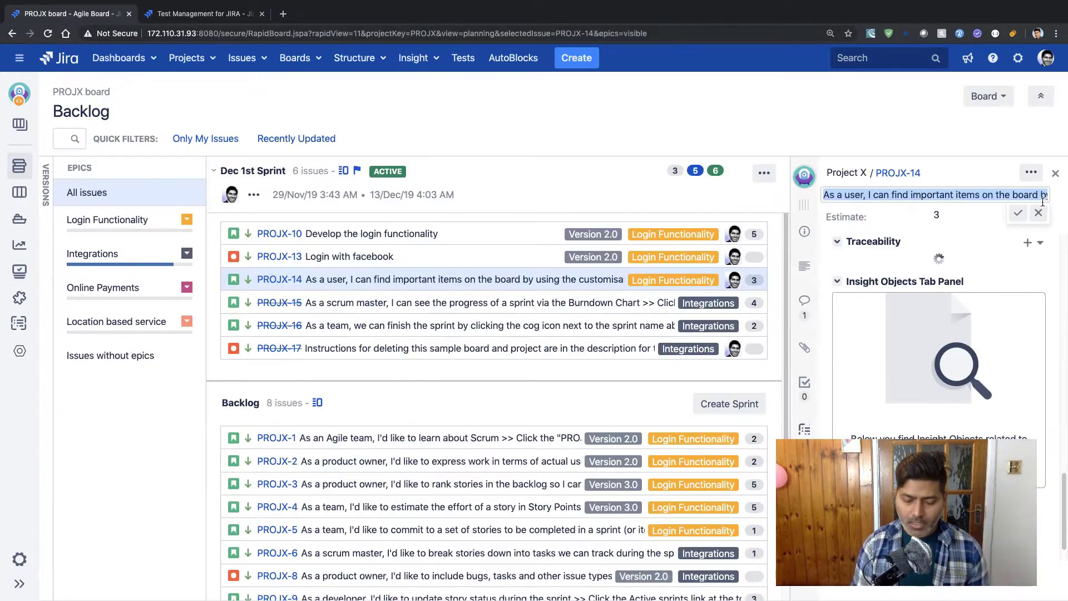
{"action": "type", "text": "Lg"}
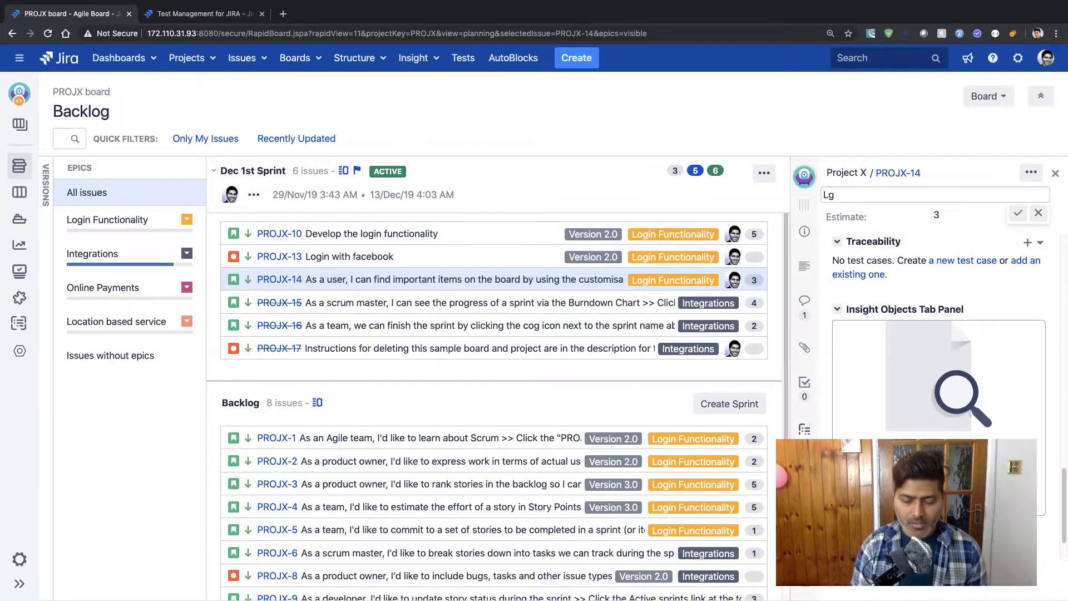
{"action": "key", "text": "BackSpace"}
{"action": "type", "text": "ogin"}
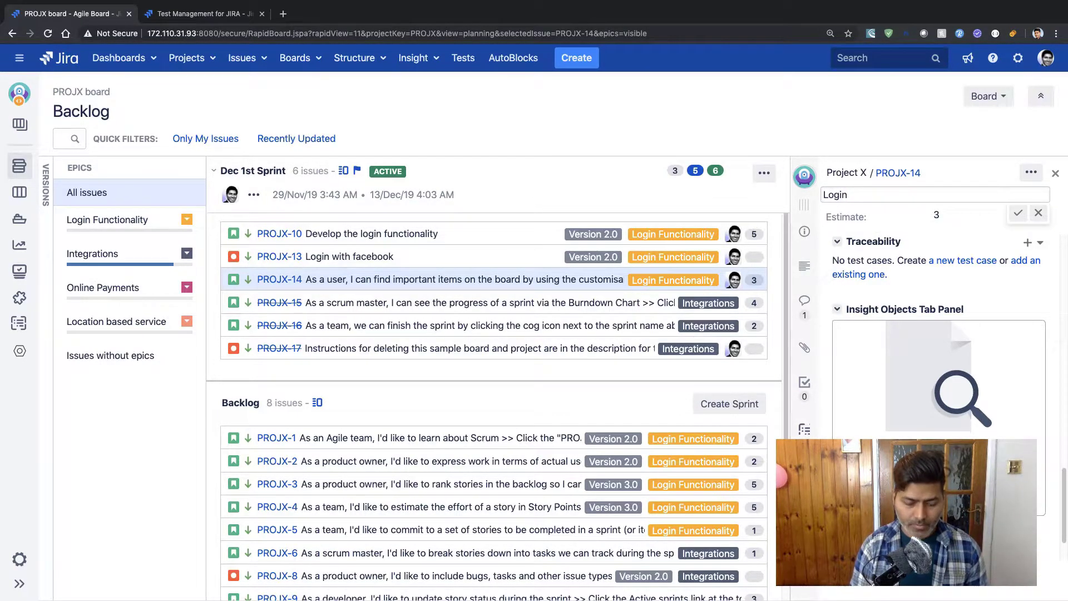
{"action": "type", "text": " with FB"}
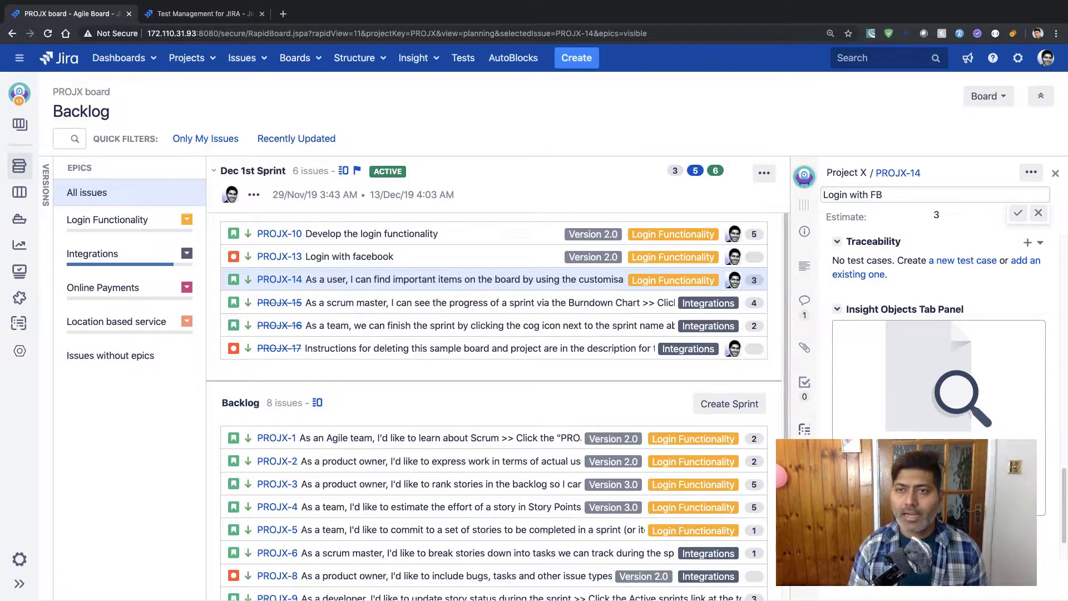
{"action": "left_click", "coordinate": [1017, 214]}
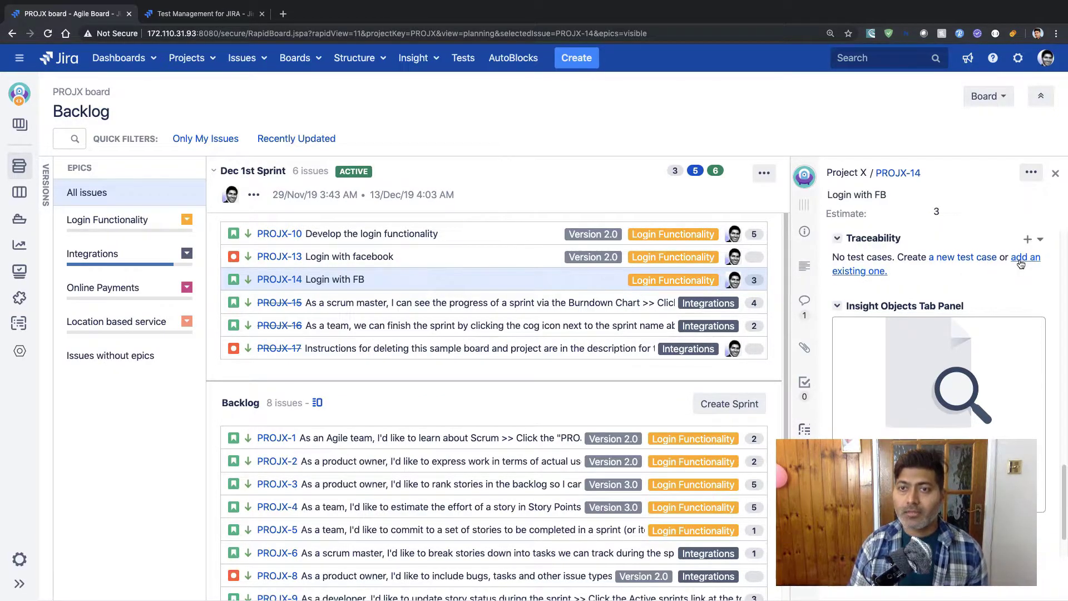
Step: Create a sub-task with the summary "Test login with FB" under story PROJX-14
{"action": "scroll", "coordinate": [942, 317], "scroll_direction": "down", "scroll_amount": 5}
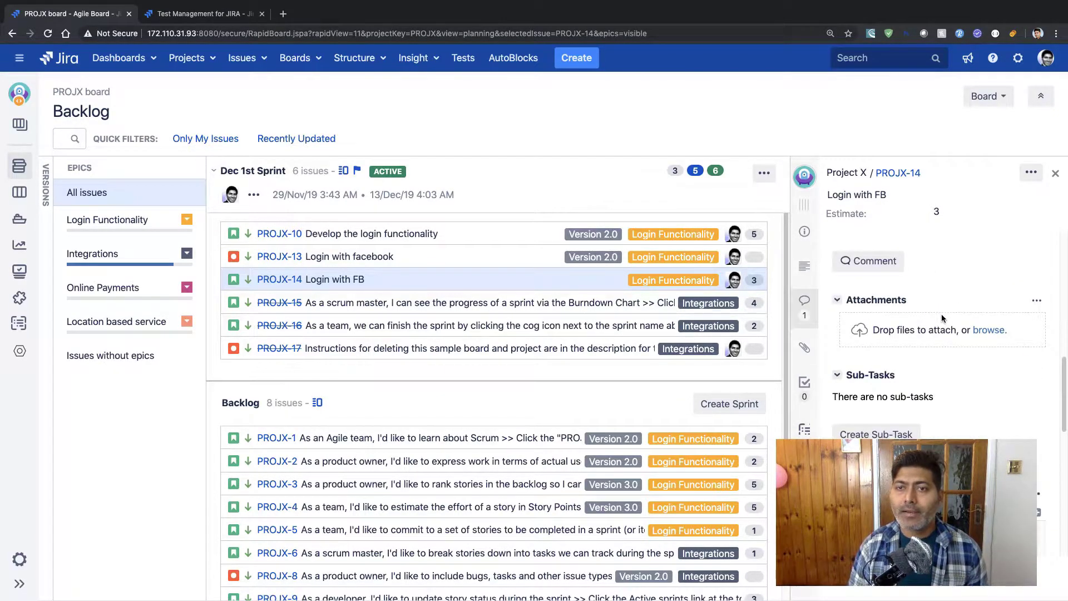
{"action": "scroll", "coordinate": [939, 323], "scroll_direction": "down", "scroll_amount": 2}
{"action": "scroll", "coordinate": [939, 345], "scroll_direction": "up", "scroll_amount": 4}
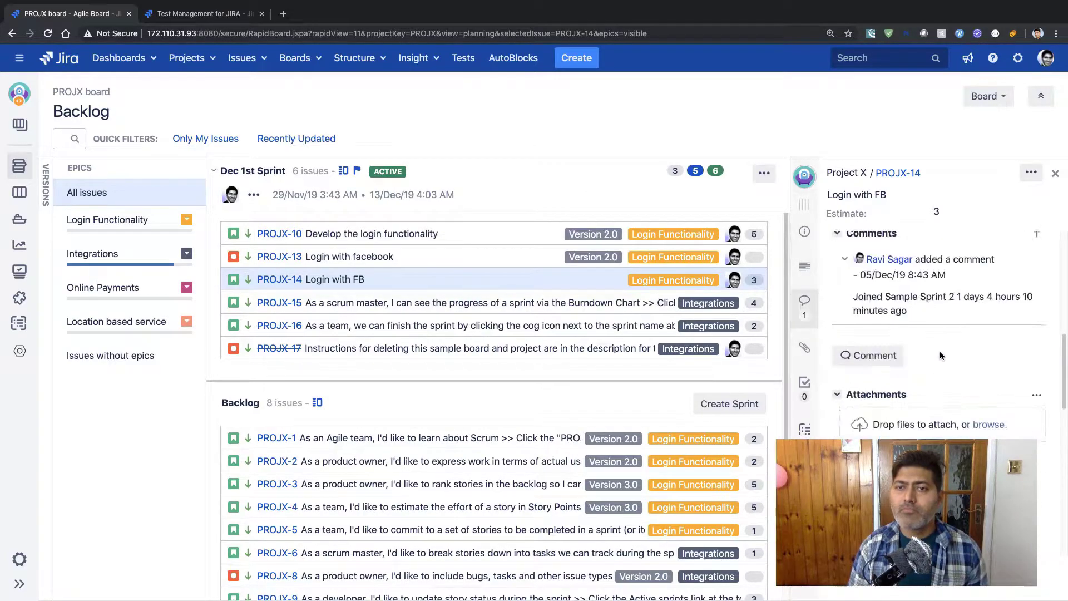
{"action": "scroll", "coordinate": [920, 356], "scroll_direction": "down", "scroll_amount": 2}
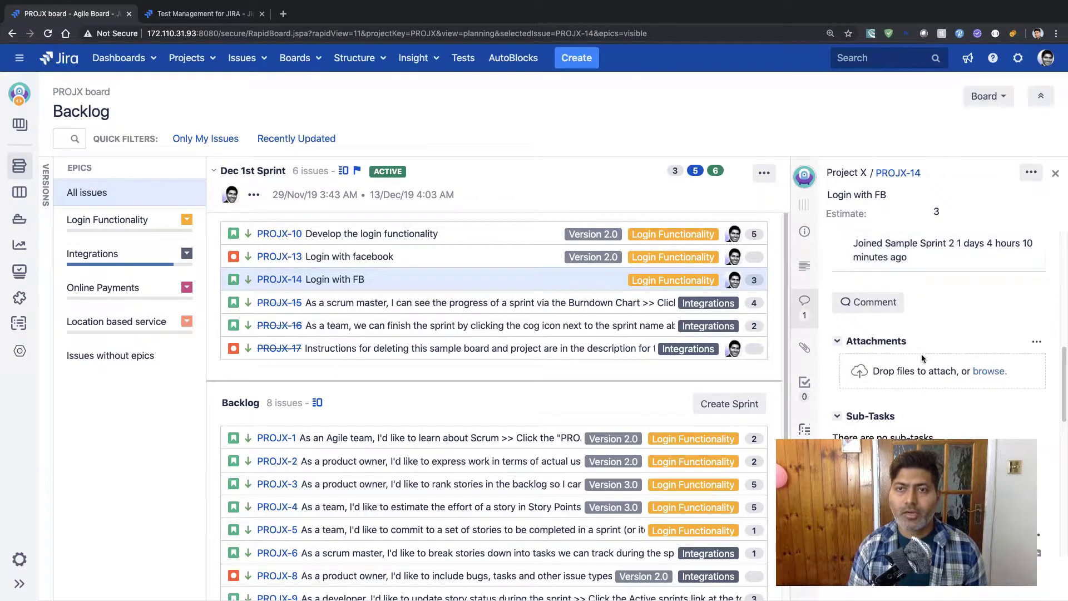
{"action": "left_click", "coordinate": [874, 463]}
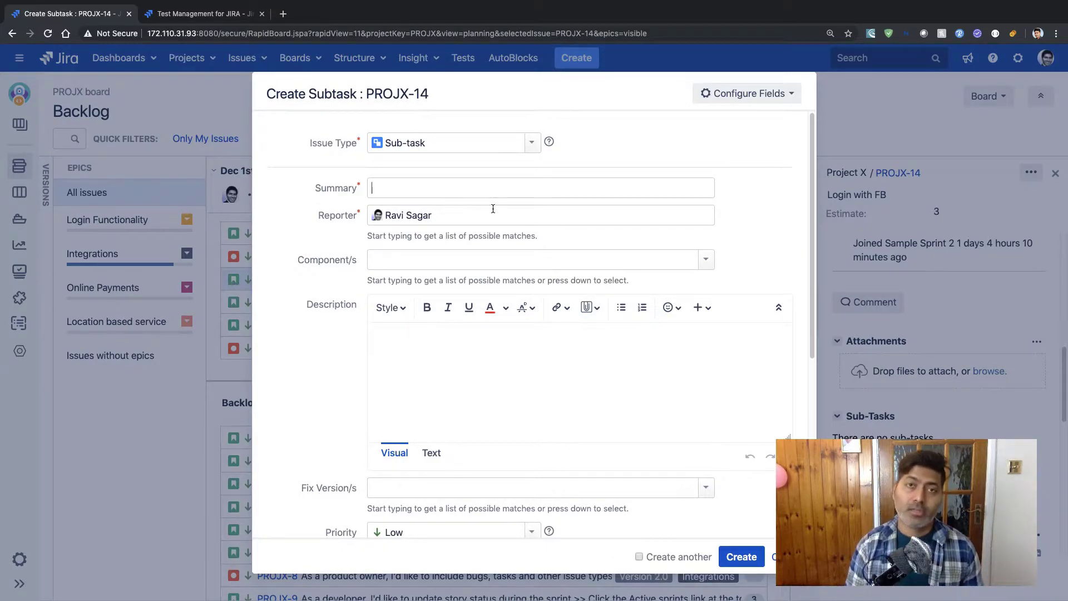
{"action": "type", "text": "ext"}
{"action": "key", "text": "BackSpace"}
{"action": "key", "text": "BackSpace"}
{"action": "key", "text": "BackSpace"}
{"action": "type", "text": "T"}
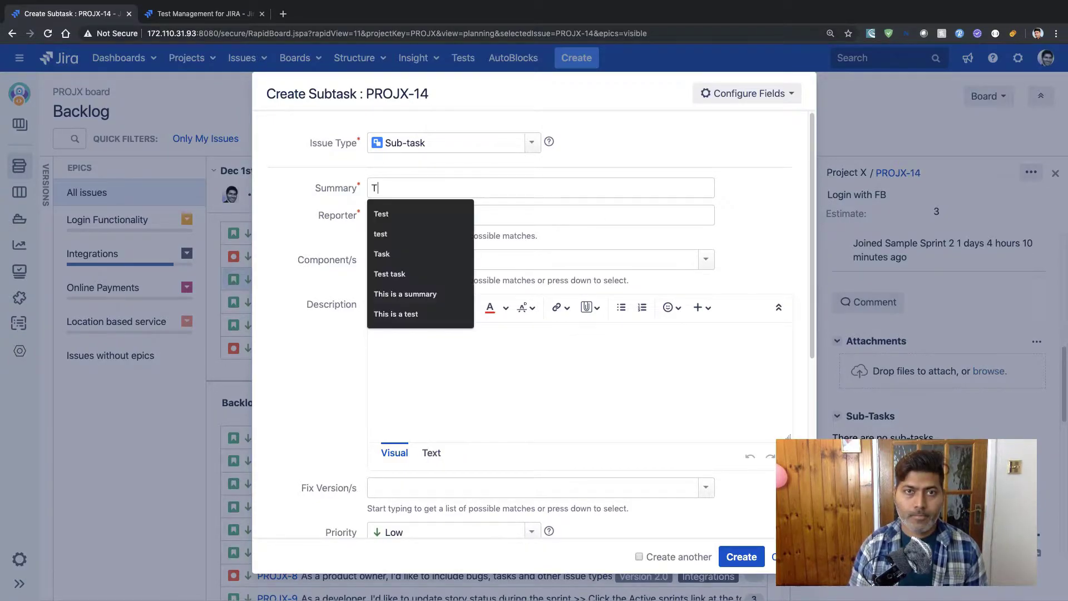
{"action": "type", "text": "est l"}
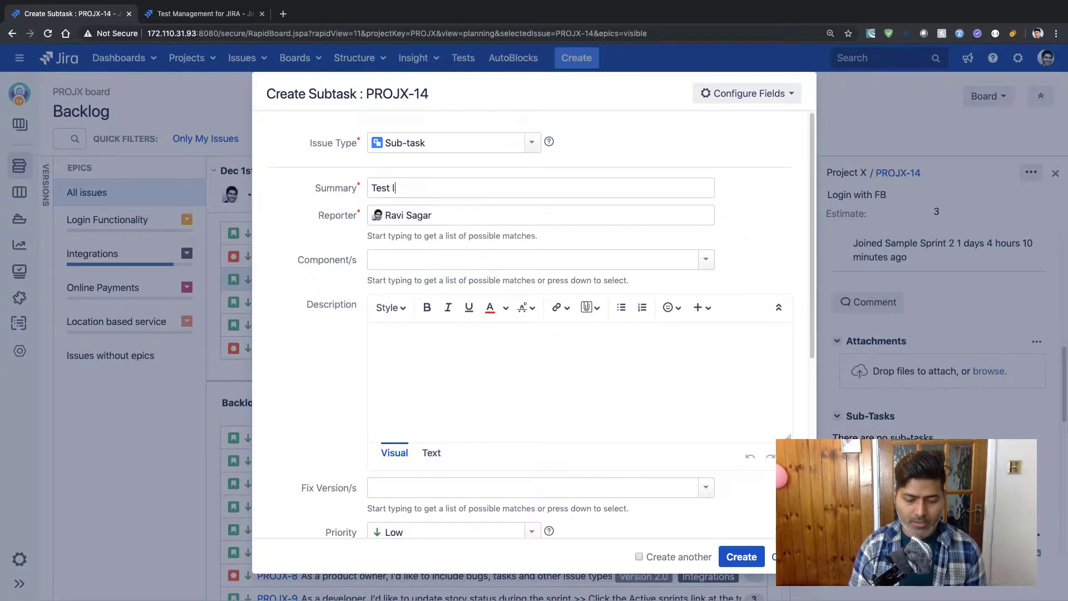
{"action": "type", "text": "ogin with FB"}
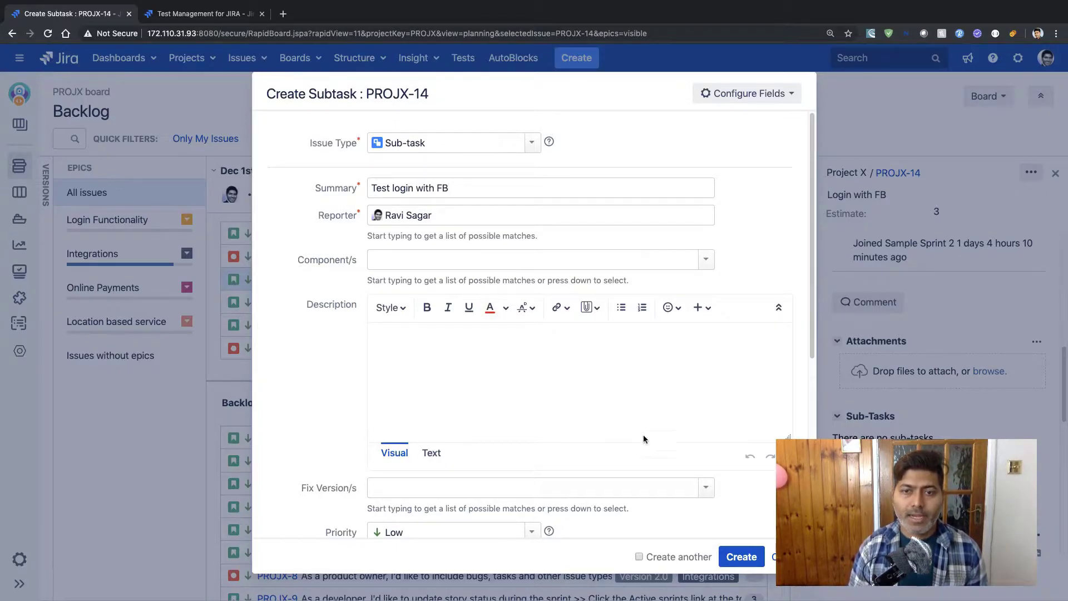
{"action": "left_click", "coordinate": [740, 556]}
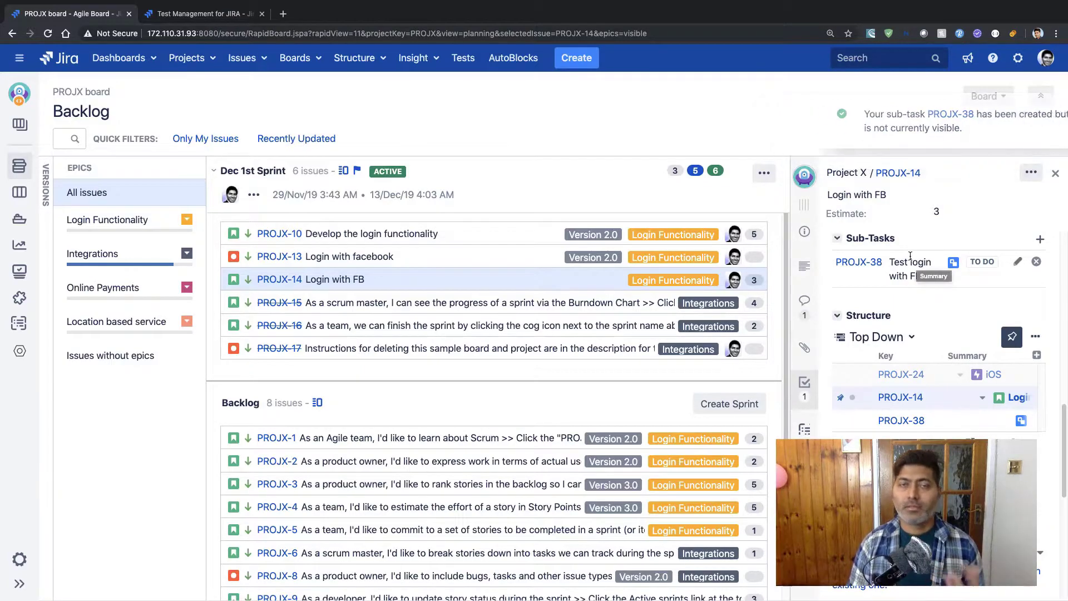
Step: Open story PROJX-14 in its own browser tab and go to its sub-task "Test login with FB"
{"action": "middle_click", "coordinate": [897, 173]}
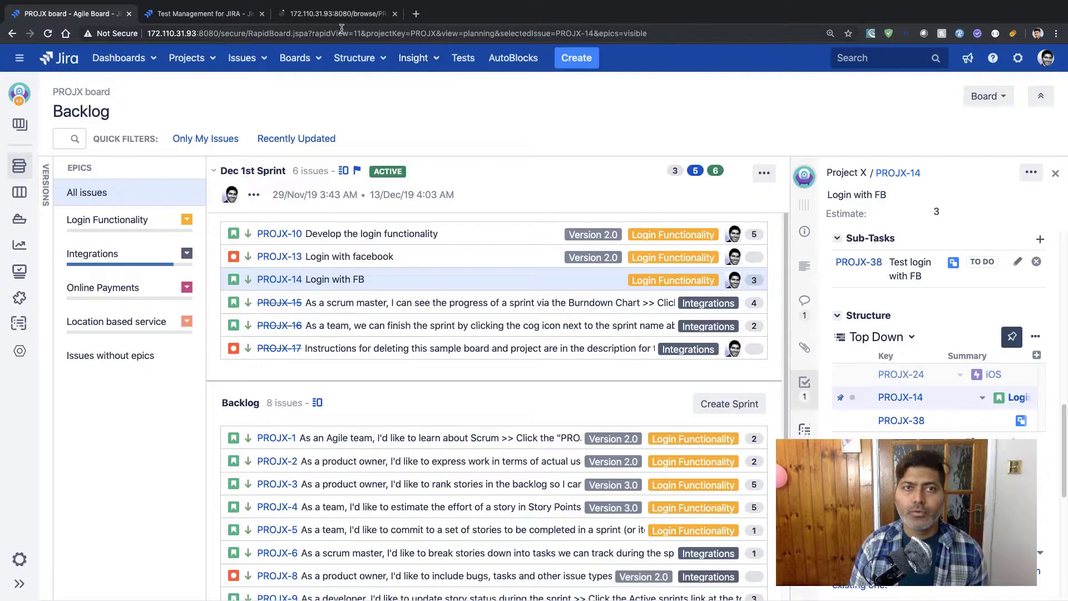
{"action": "left_click", "coordinate": [324, 14]}
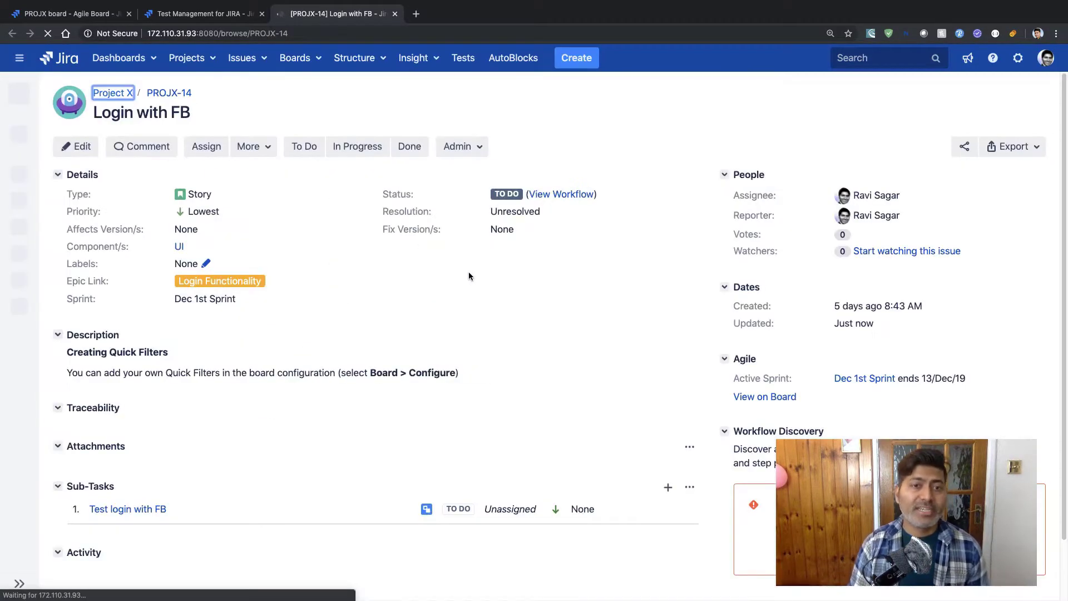
{"action": "scroll", "coordinate": [427, 293], "scroll_direction": "down", "scroll_amount": 1}
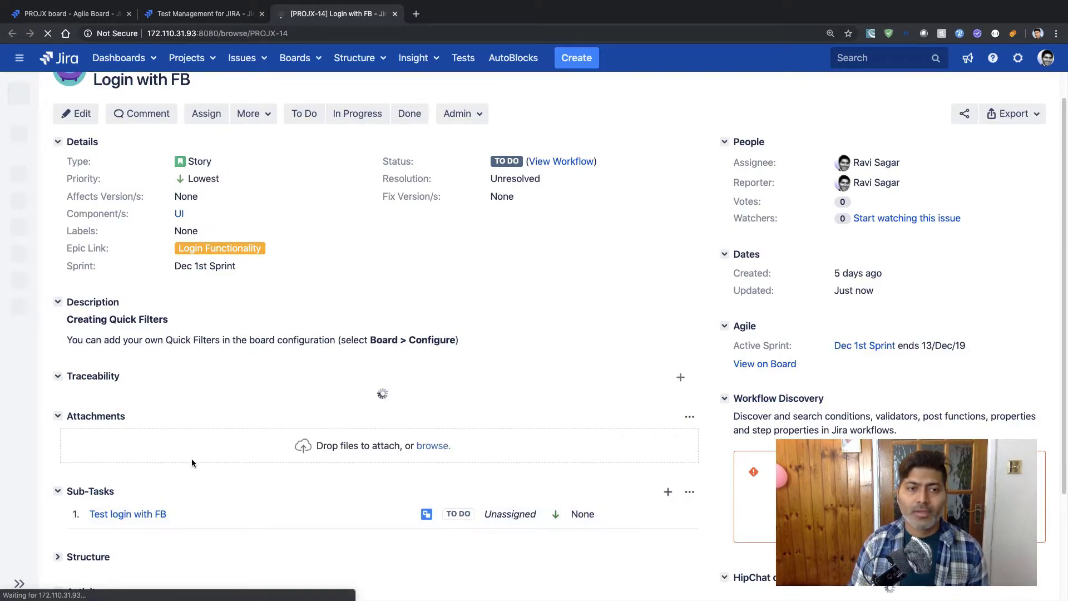
{"action": "scroll", "coordinate": [191, 459], "scroll_direction": "down", "scroll_amount": 1}
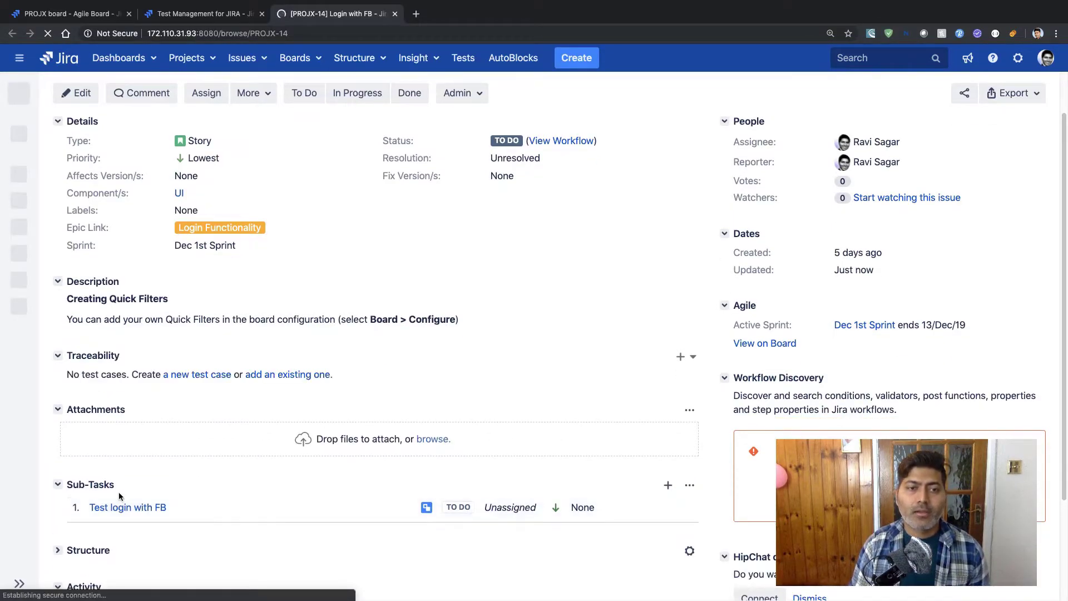
{"action": "left_click", "coordinate": [125, 508]}
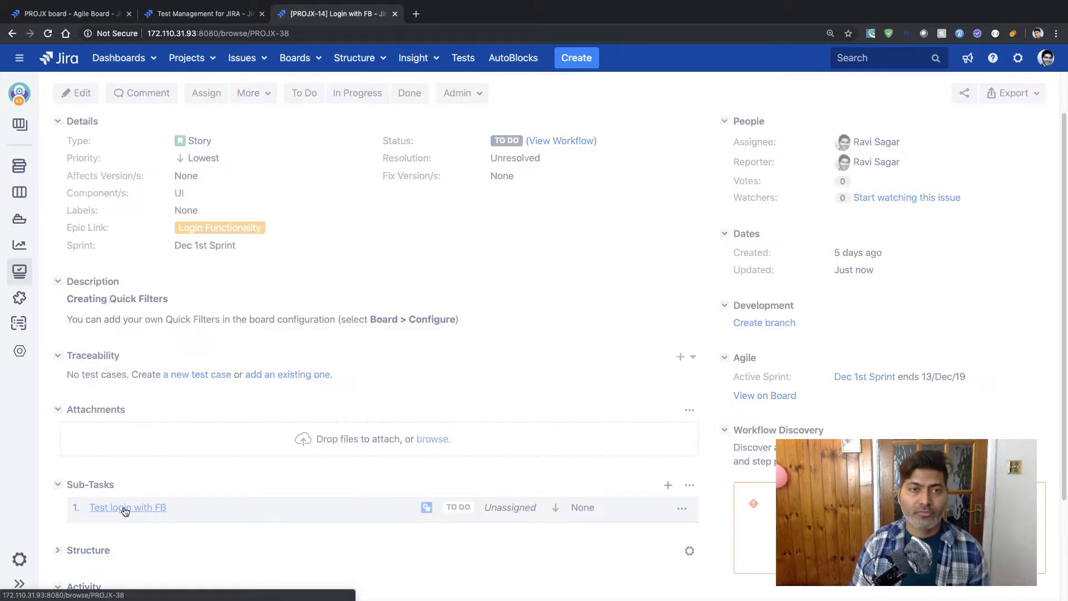
{"action": "scroll", "coordinate": [239, 396], "scroll_direction": "up", "scroll_amount": 2}
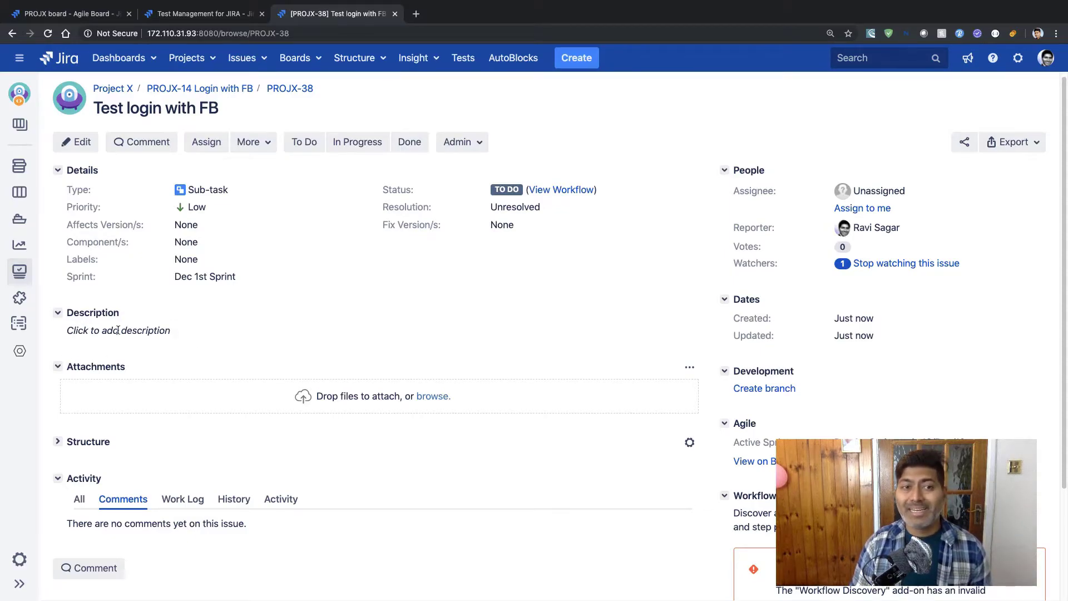
Step: In Project X's Test Management for Jira settings, enable test management for the Sub-task issue type
{"action": "left_click", "coordinate": [19, 565]}
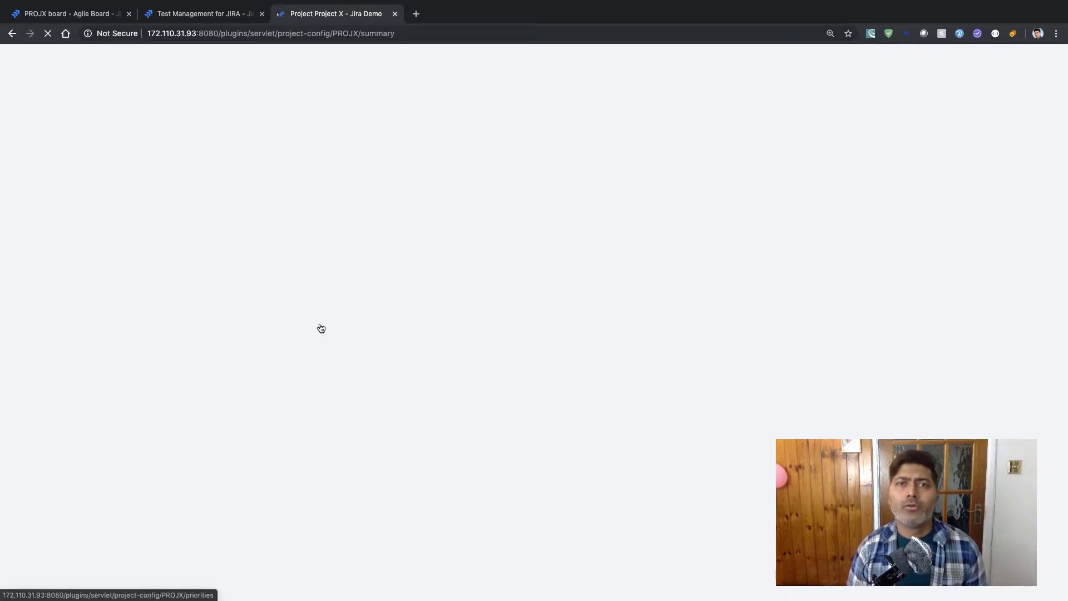
{"action": "scroll", "coordinate": [375, 353], "scroll_direction": "down", "scroll_amount": 1}
{"action": "scroll", "coordinate": [376, 353], "scroll_direction": "down", "scroll_amount": 7}
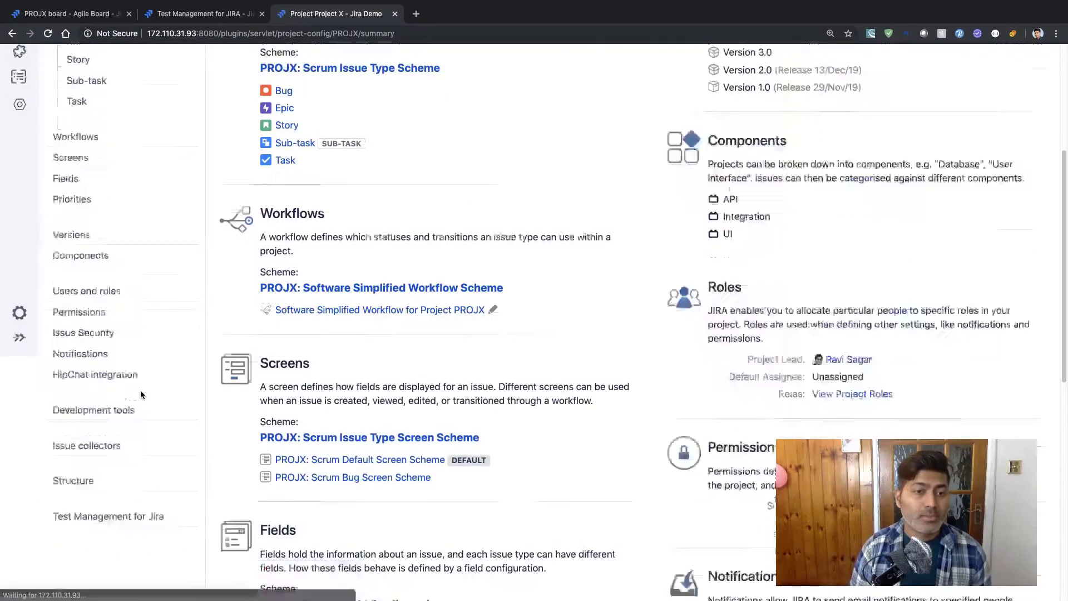
{"action": "left_click", "coordinate": [112, 332]}
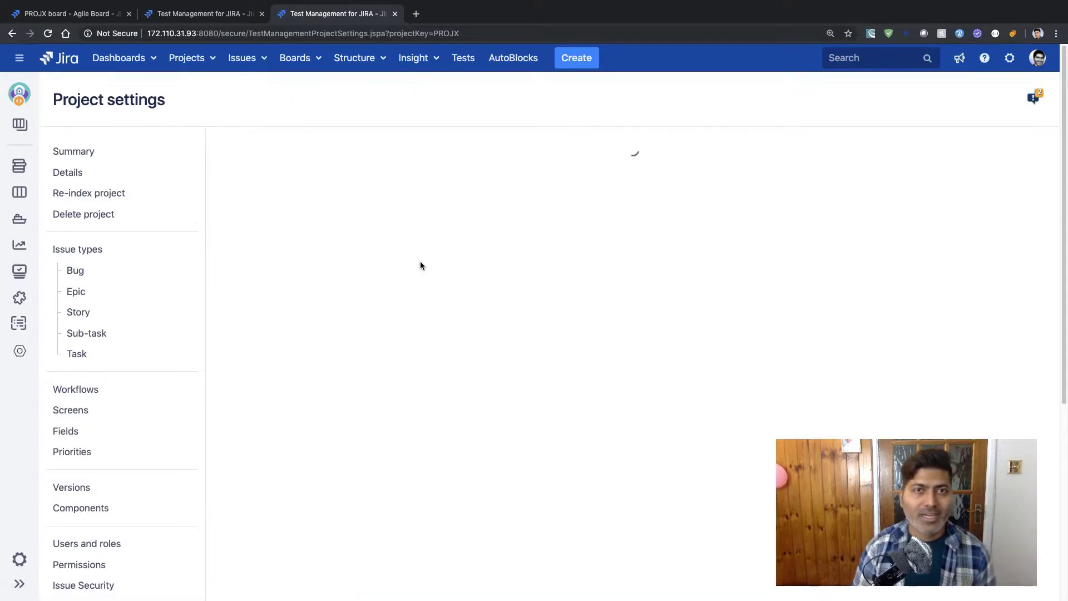
{"action": "scroll", "coordinate": [420, 299], "scroll_direction": "down", "scroll_amount": 1}
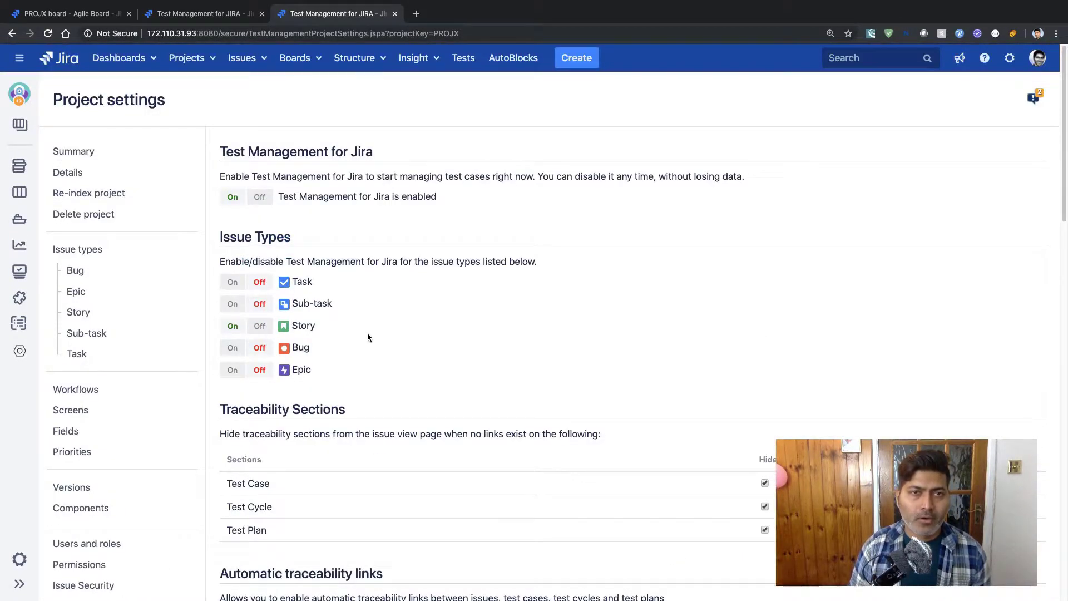
{"action": "left_click", "coordinate": [233, 305]}
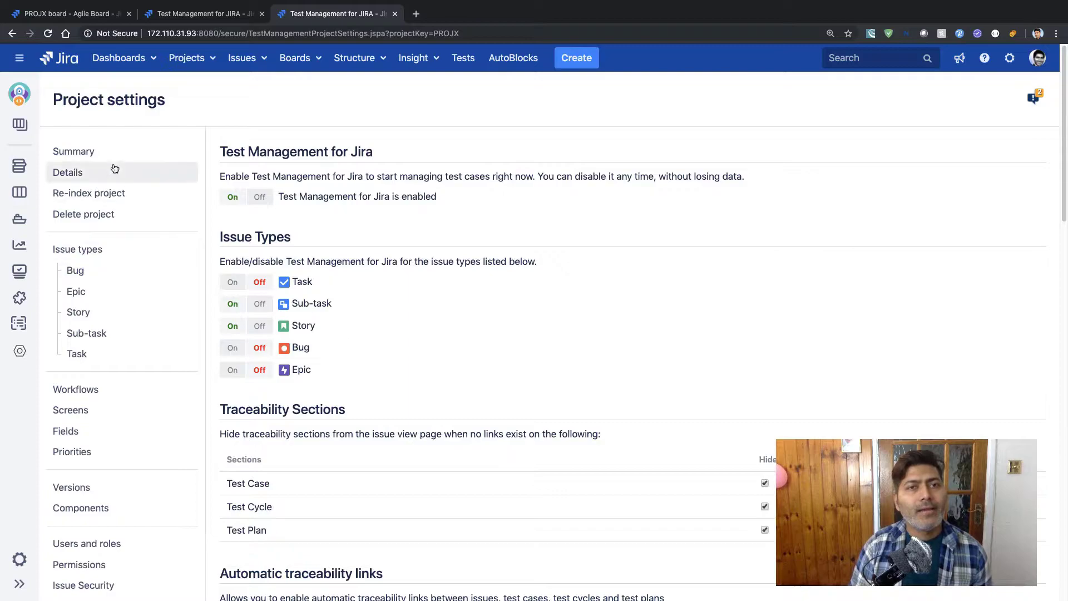
Step: Return to sub-task PROJX-38 and link the existing test case PROJX-T3 "Login with facebook" under its traceability
{"action": "left_click", "coordinate": [261, 65]}
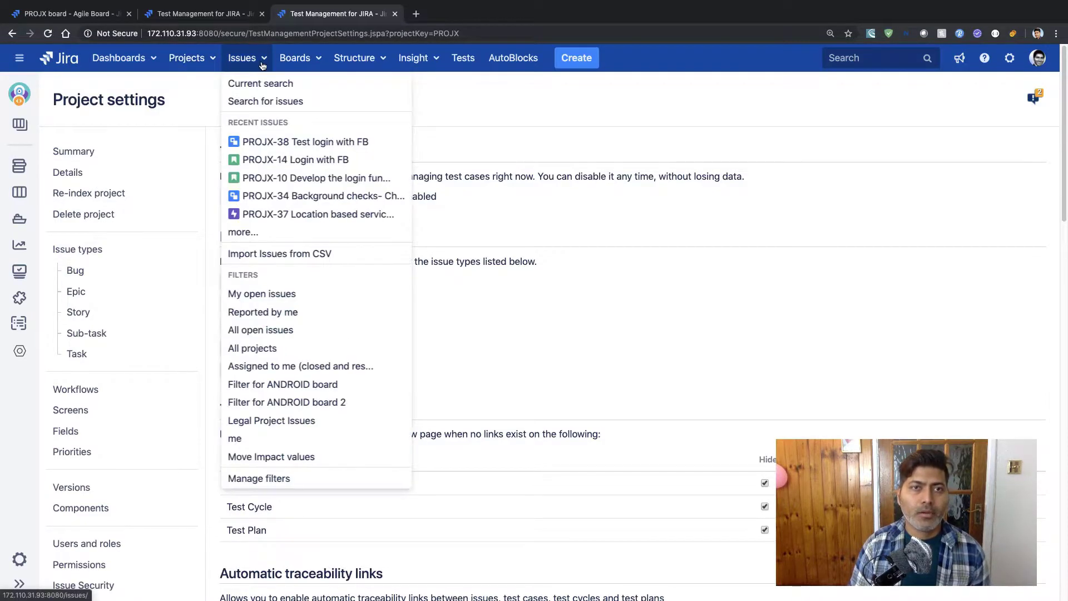
{"action": "left_click", "coordinate": [263, 146]}
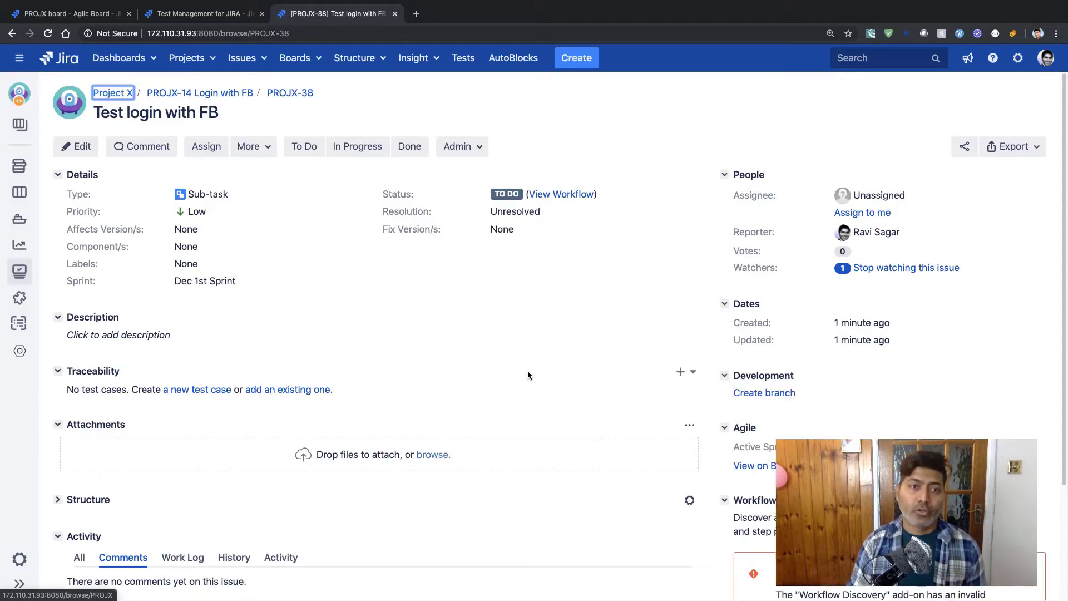
{"action": "scroll", "coordinate": [527, 370], "scroll_direction": "down", "scroll_amount": 1}
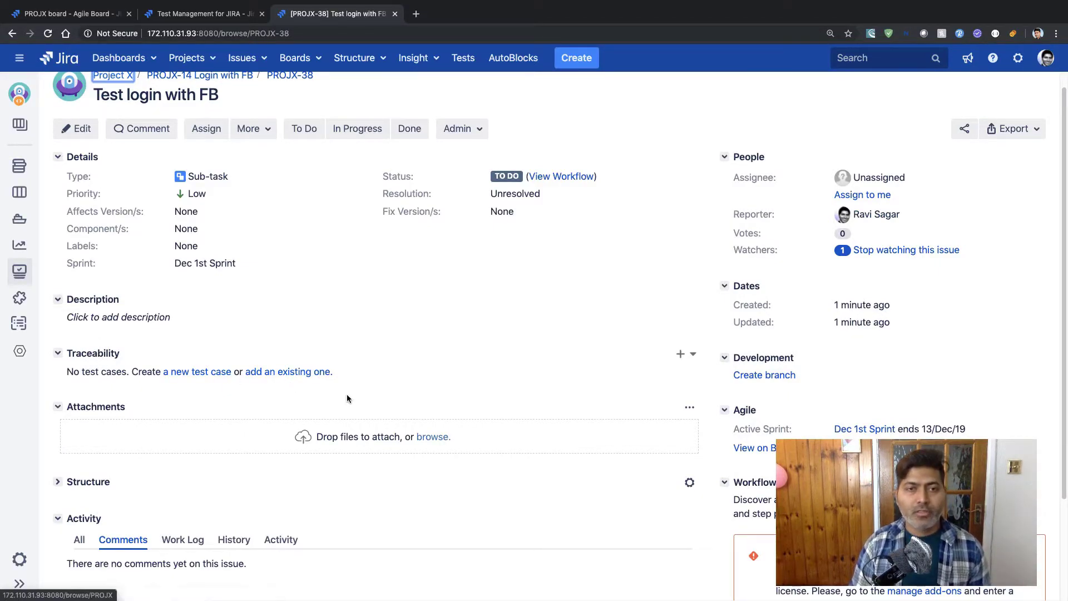
{"action": "left_click", "coordinate": [291, 371]}
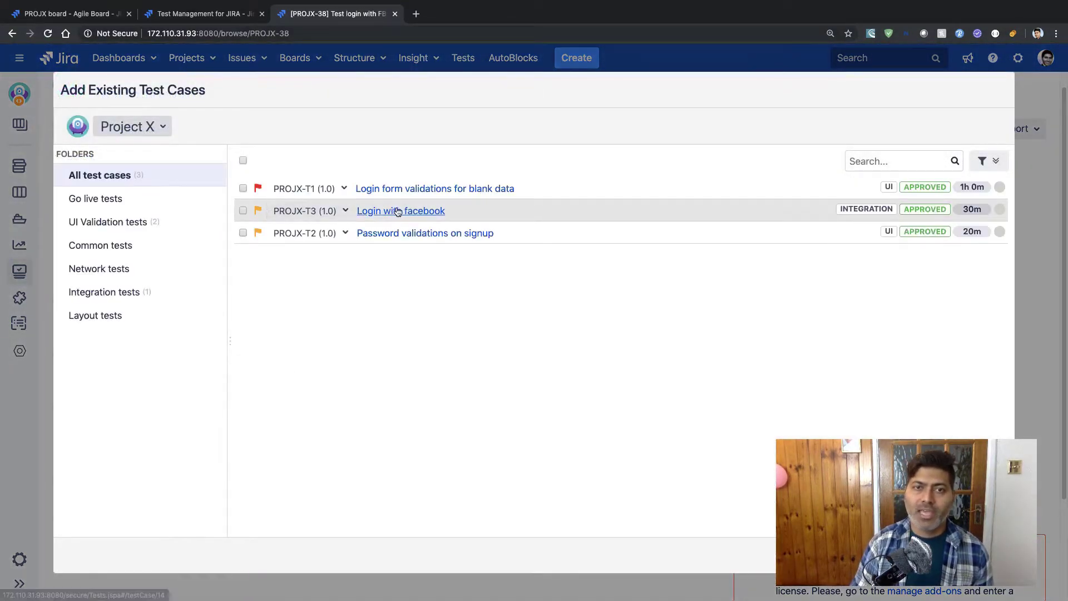
{"action": "left_click", "coordinate": [244, 212]}
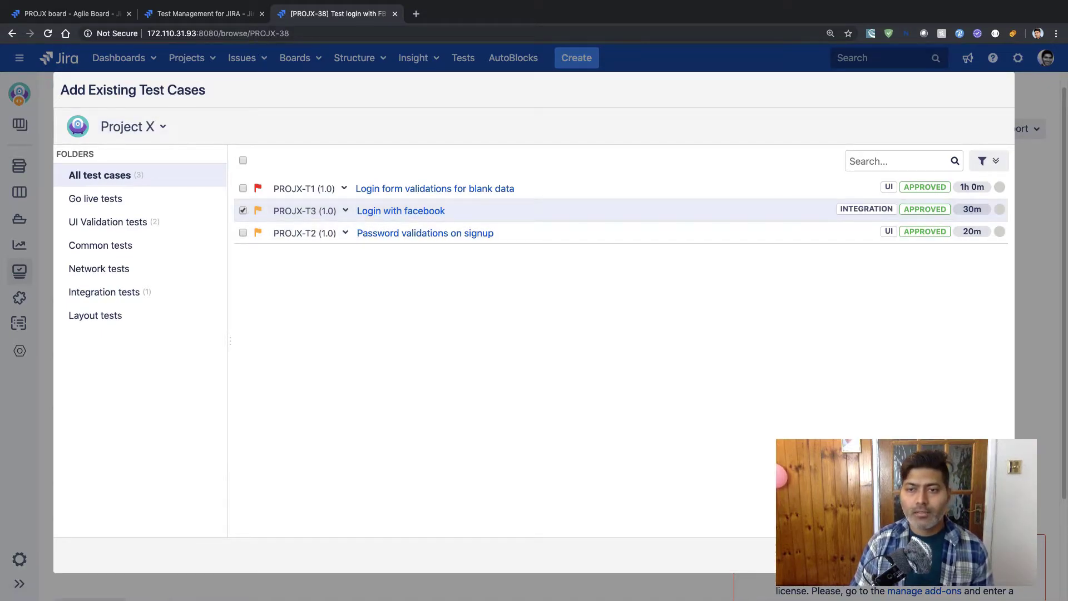
{"action": "left_click", "coordinate": [953, 555]}
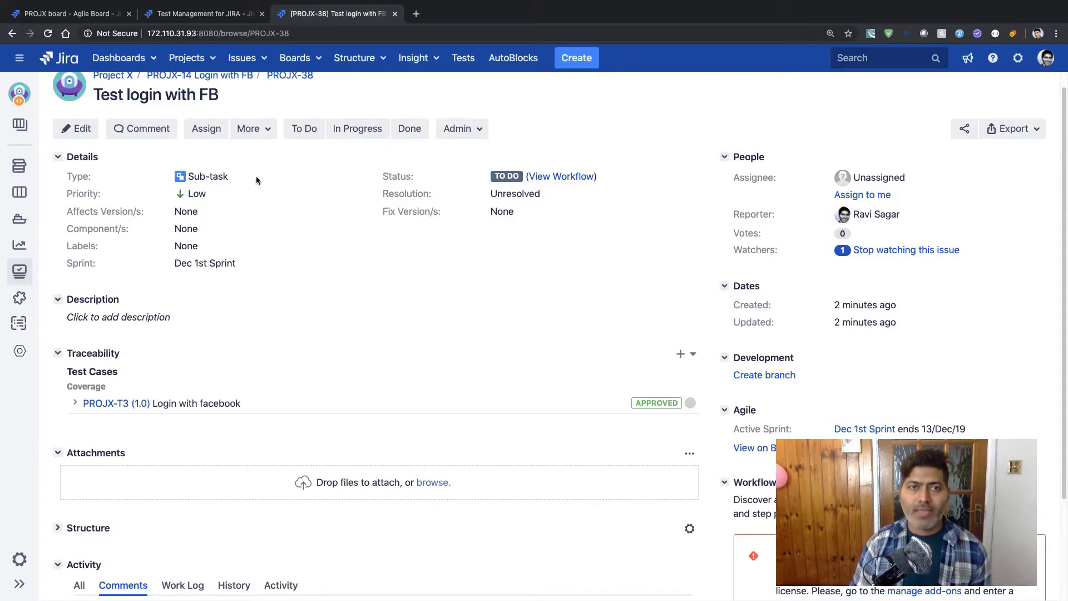
Step: Go to story PROJX-10 and open a new test execution for its test case PROJX-T1, "Login form validations for blank data"
{"action": "left_click", "coordinate": [267, 63]}
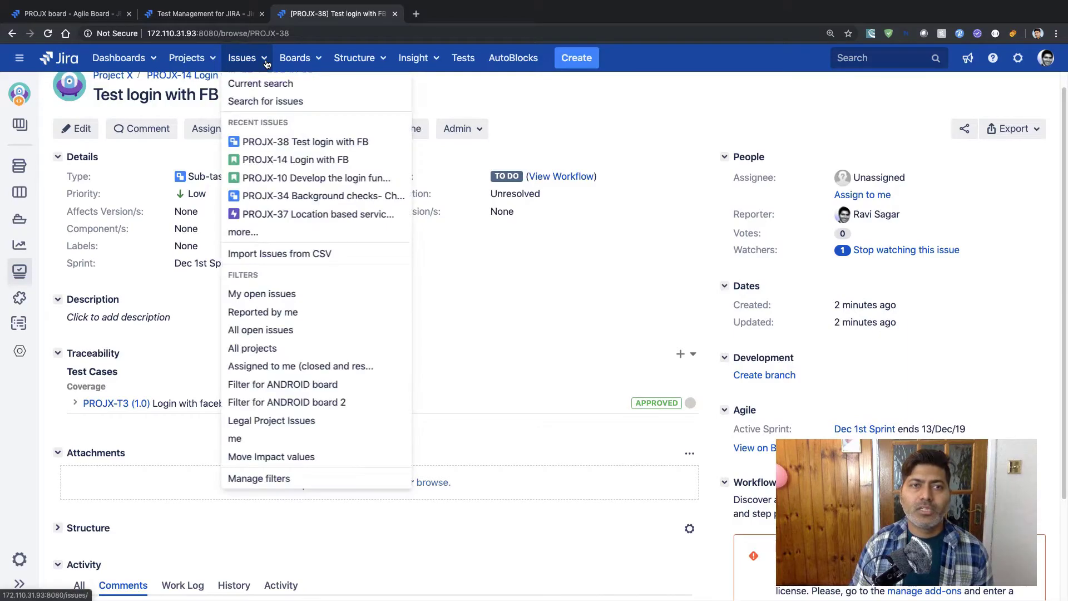
{"action": "left_click", "coordinate": [292, 177]}
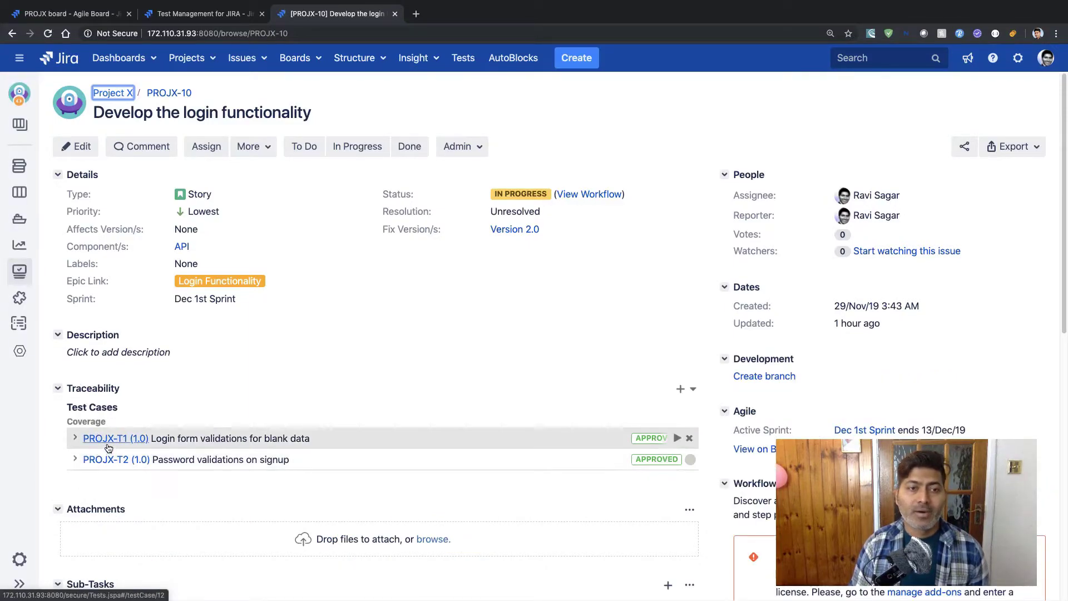
{"action": "scroll", "coordinate": [222, 452], "scroll_direction": "down", "scroll_amount": 1}
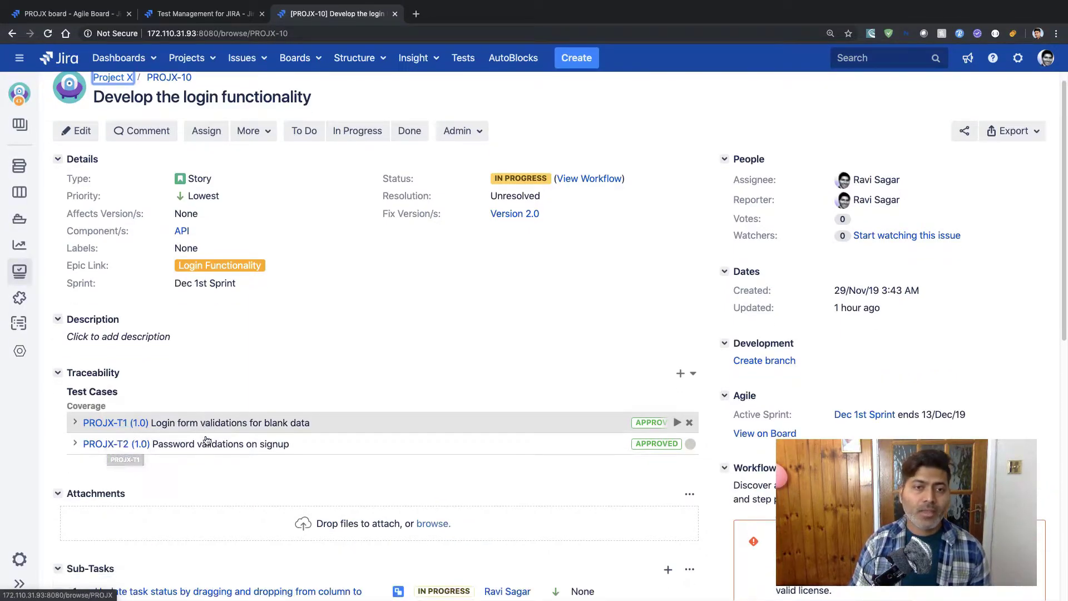
{"action": "left_click", "coordinate": [678, 422]}
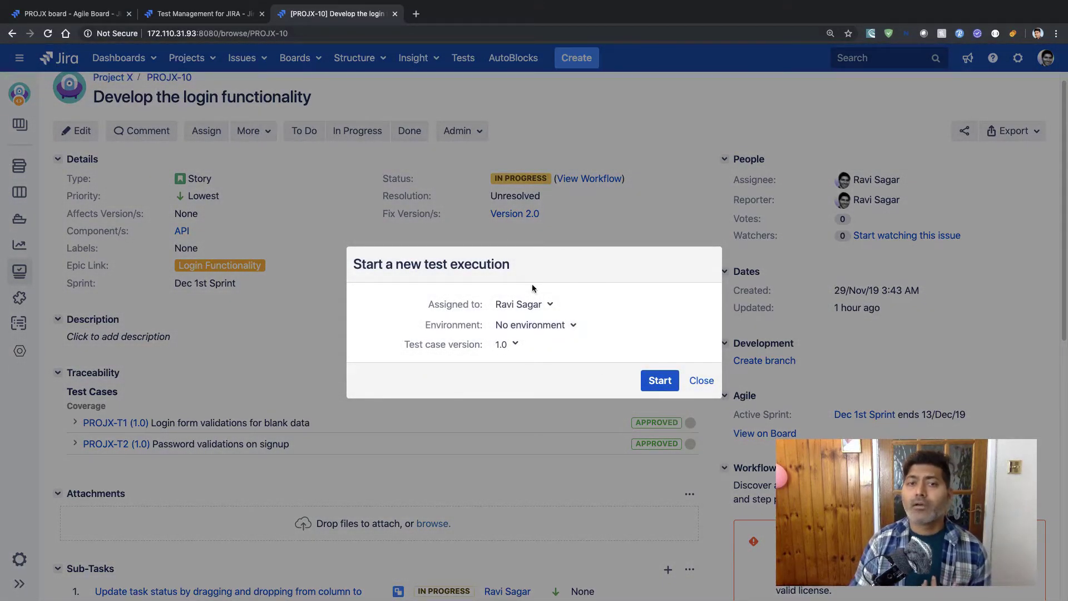
Step: Keep the current assignee, set the execution's environment to Android 10.x and start the test execution
{"action": "left_click", "coordinate": [549, 309]}
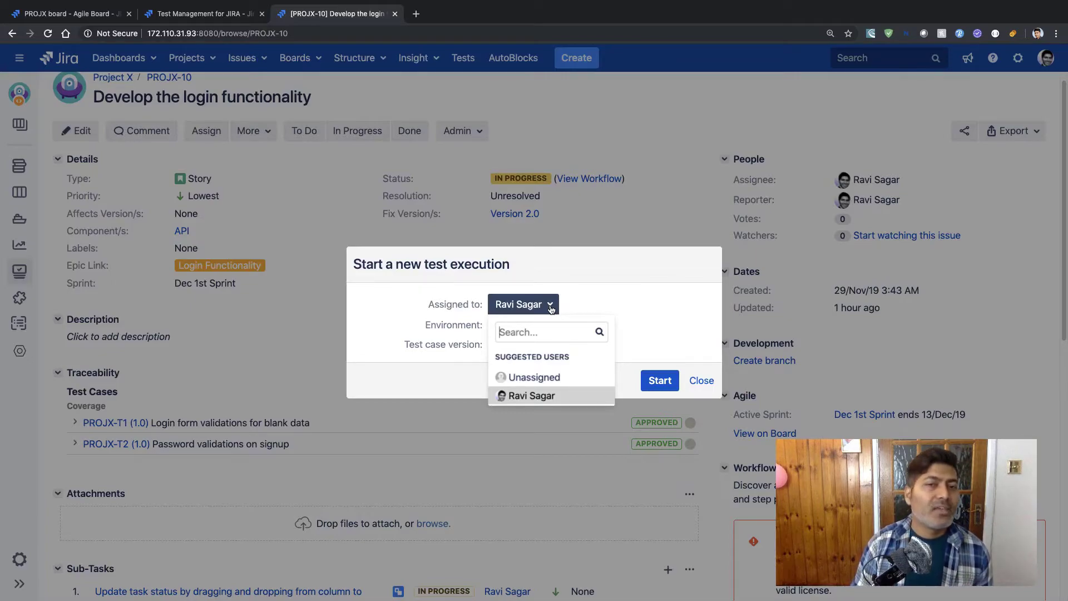
{"action": "left_click", "coordinate": [554, 310]}
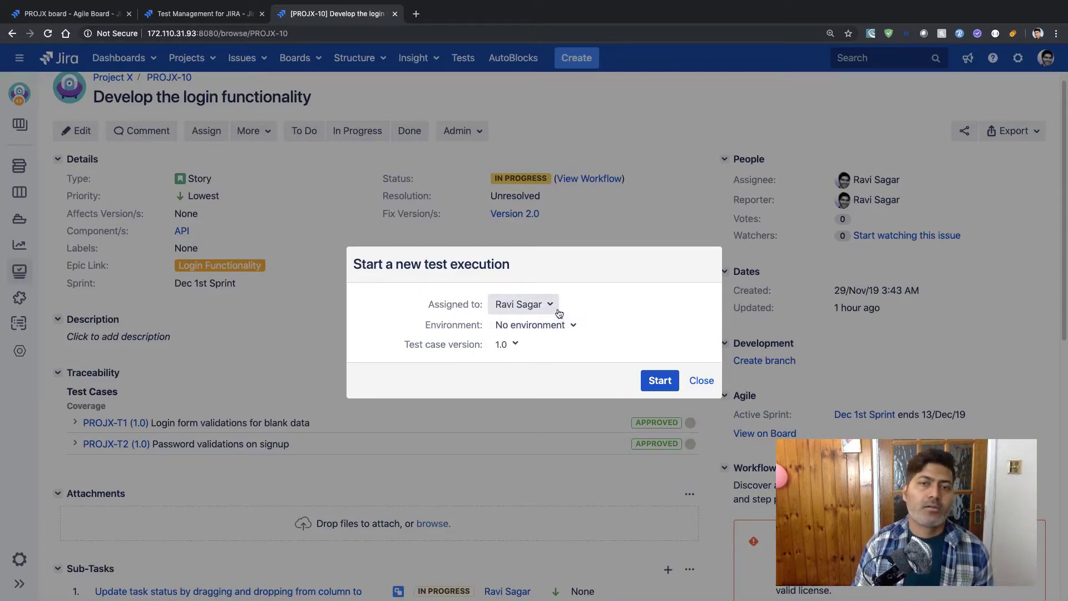
{"action": "left_click", "coordinate": [574, 331]}
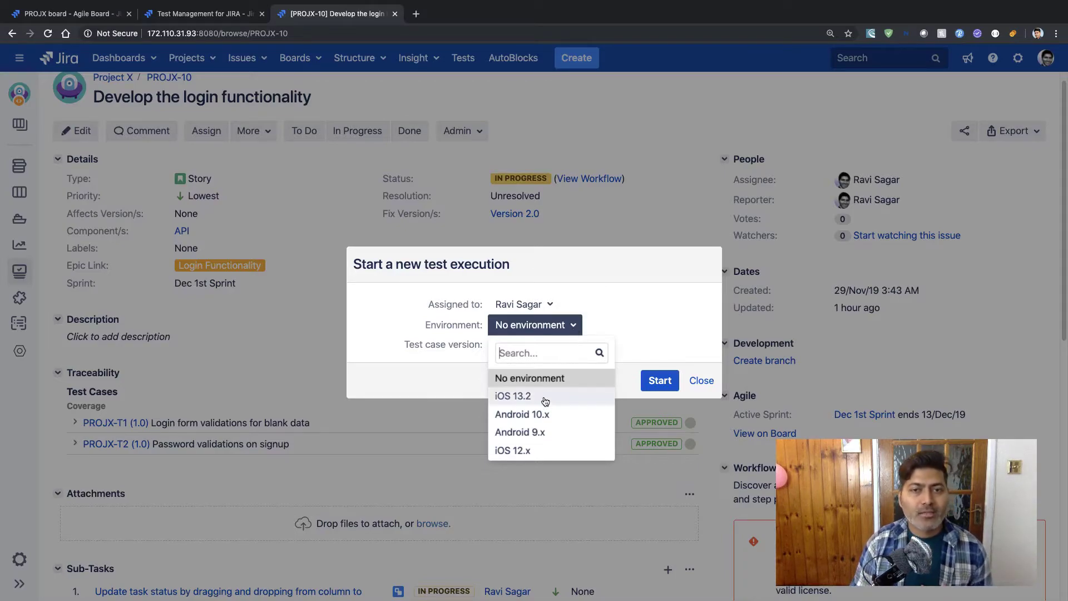
{"action": "left_click", "coordinate": [536, 434]}
{"action": "left_click", "coordinate": [546, 336]}
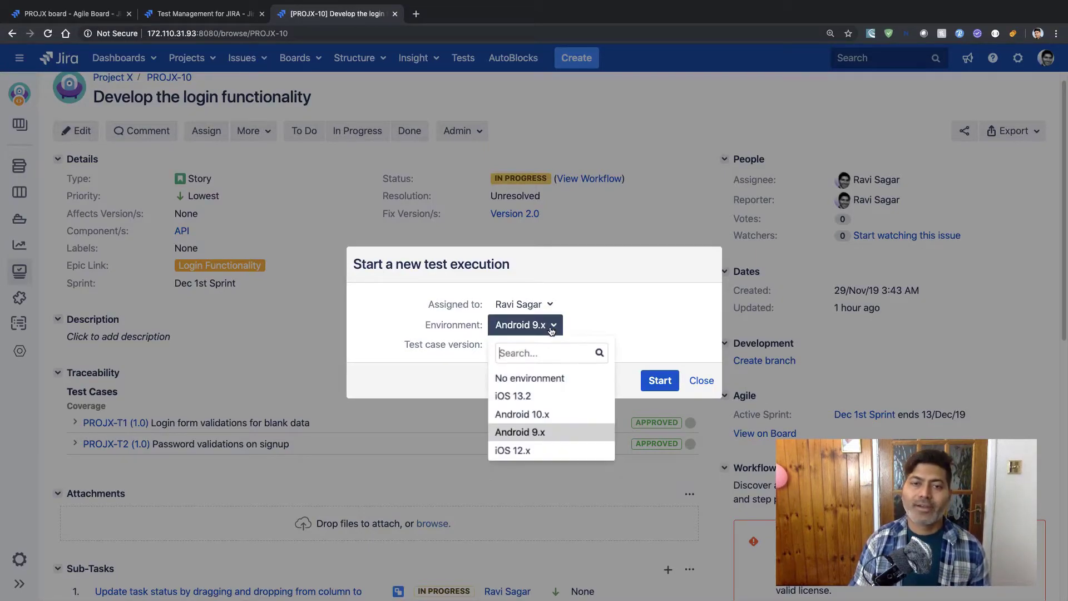
{"action": "left_click", "coordinate": [536, 414]}
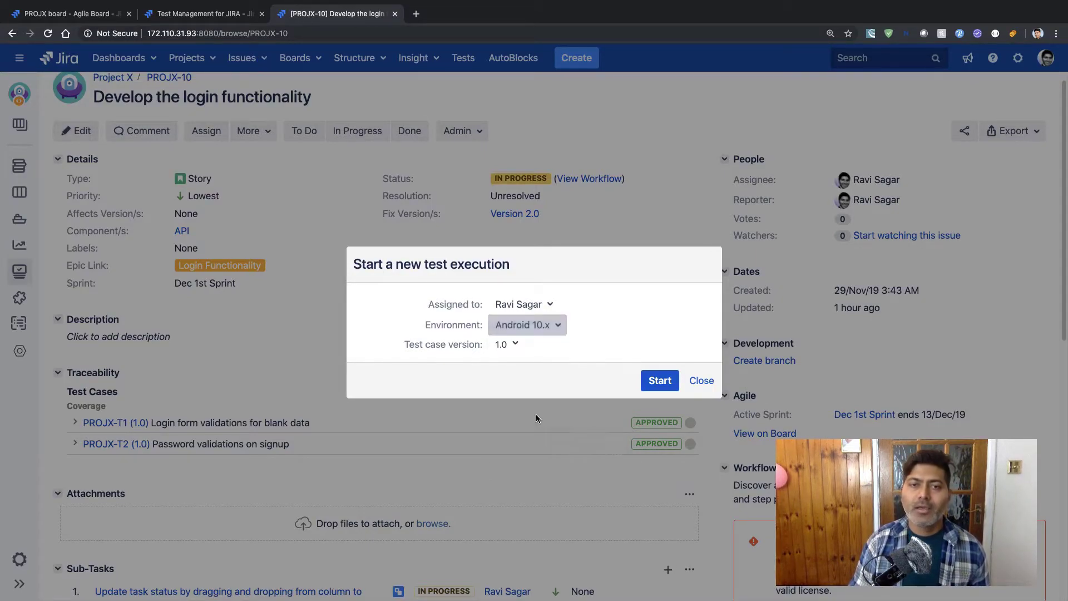
{"action": "left_click", "coordinate": [659, 384]}
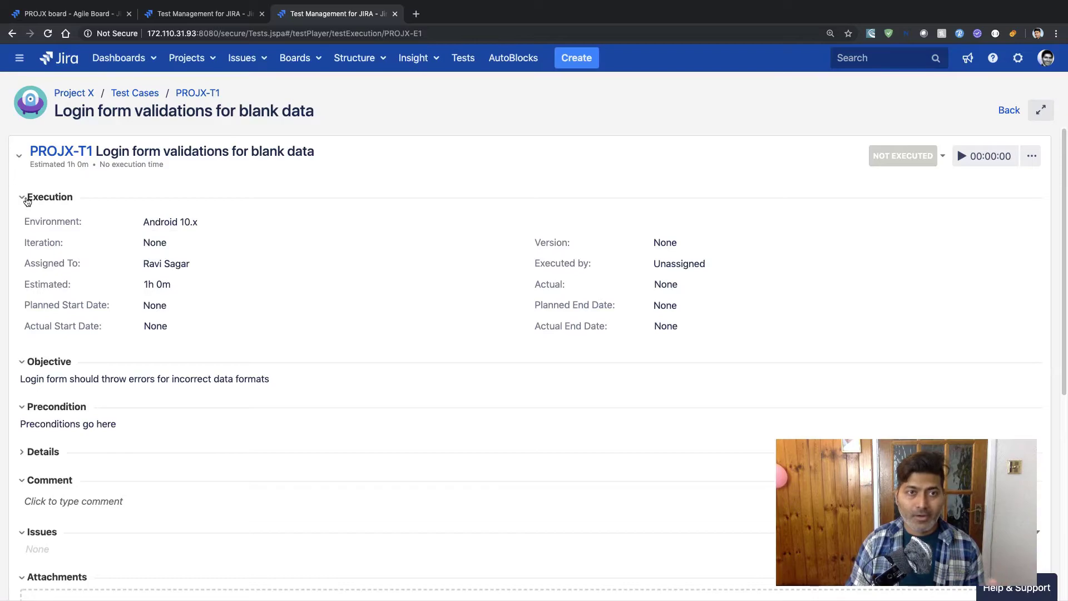
Step: Look through the execution details and test script steps of PROJX-T1, "Login form validations for blank data"
{"action": "scroll", "coordinate": [142, 262], "scroll_direction": "down", "scroll_amount": 3}
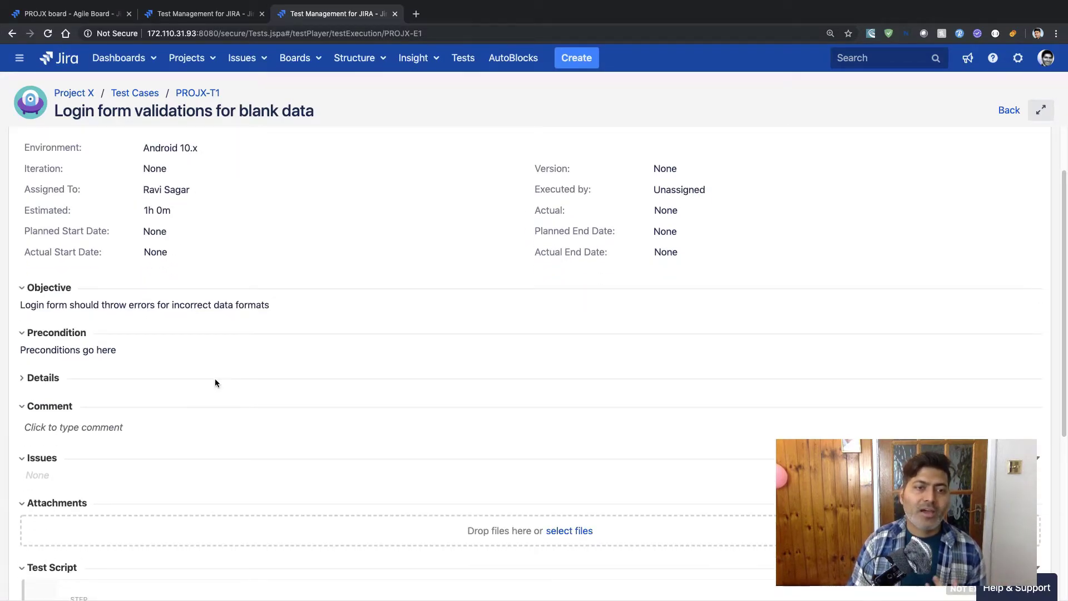
{"action": "scroll", "coordinate": [214, 381], "scroll_direction": "down", "scroll_amount": 5}
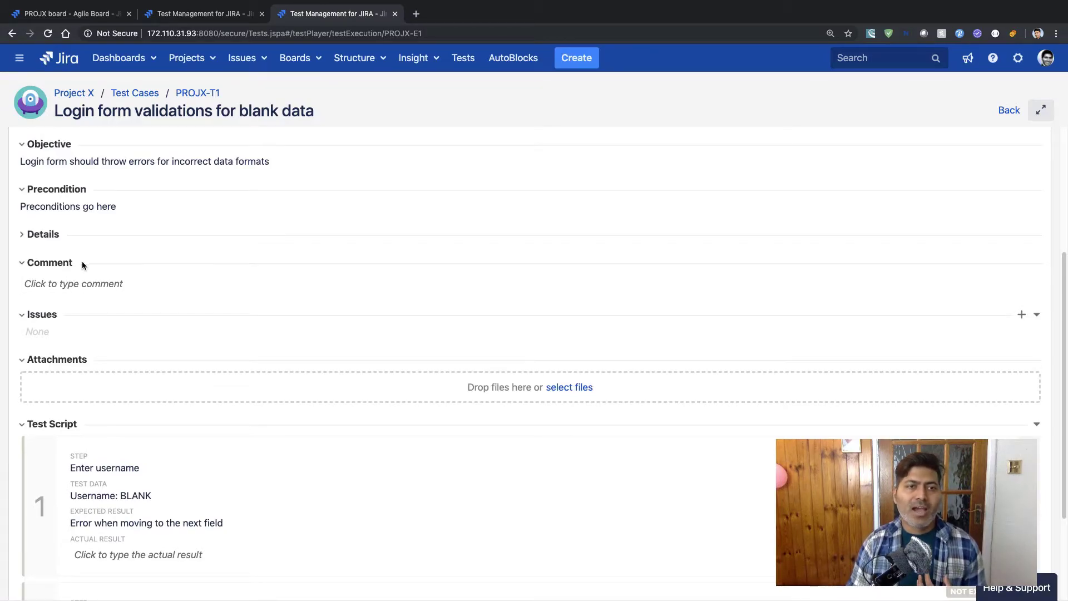
{"action": "scroll", "coordinate": [150, 369], "scroll_direction": "down", "scroll_amount": 5}
{"action": "scroll", "coordinate": [159, 374], "scroll_direction": "up", "scroll_amount": 12}
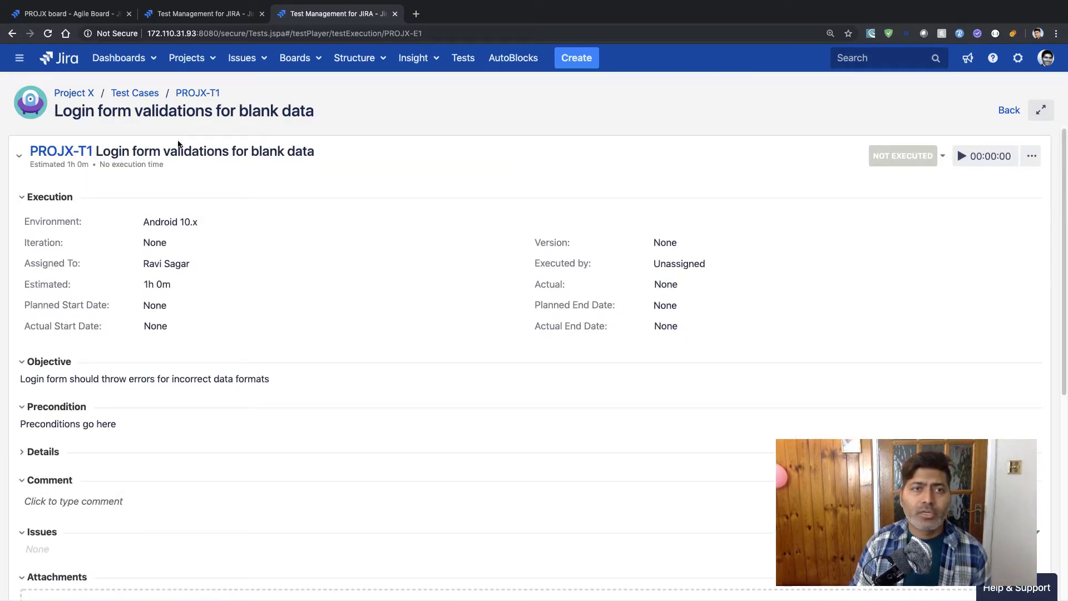
{"action": "scroll", "coordinate": [290, 281], "scroll_direction": "down", "scroll_amount": 10}
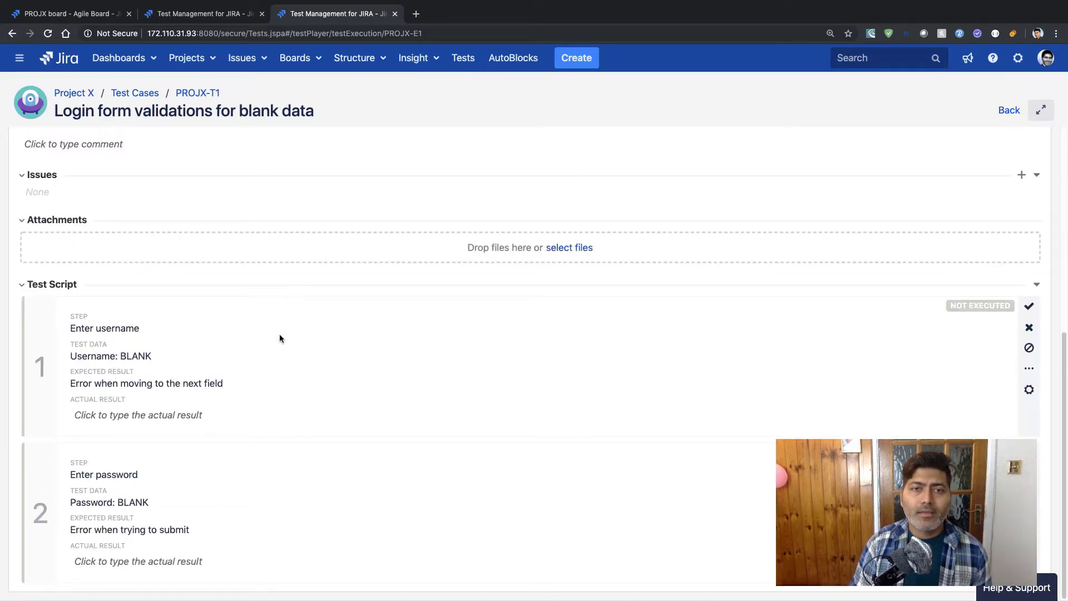
{"action": "scroll", "coordinate": [277, 339], "scroll_direction": "up", "scroll_amount": 10}
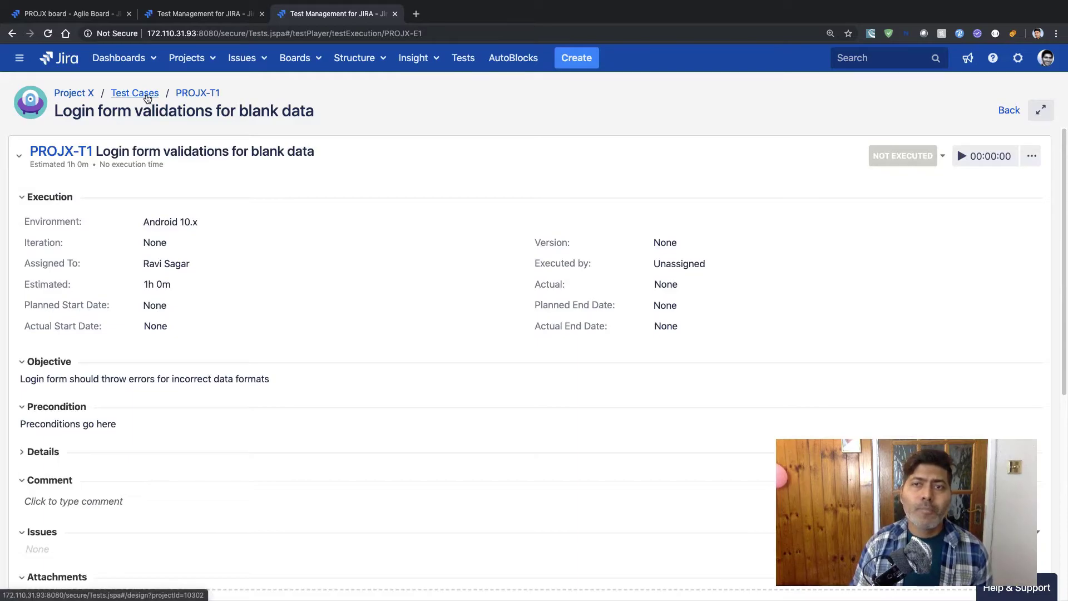
Step: Return to story PROJX-10 and expand the executions of test cases PROJX-T1 and PROJX-T2 under its traceability
{"action": "left_click", "coordinate": [1008, 112]}
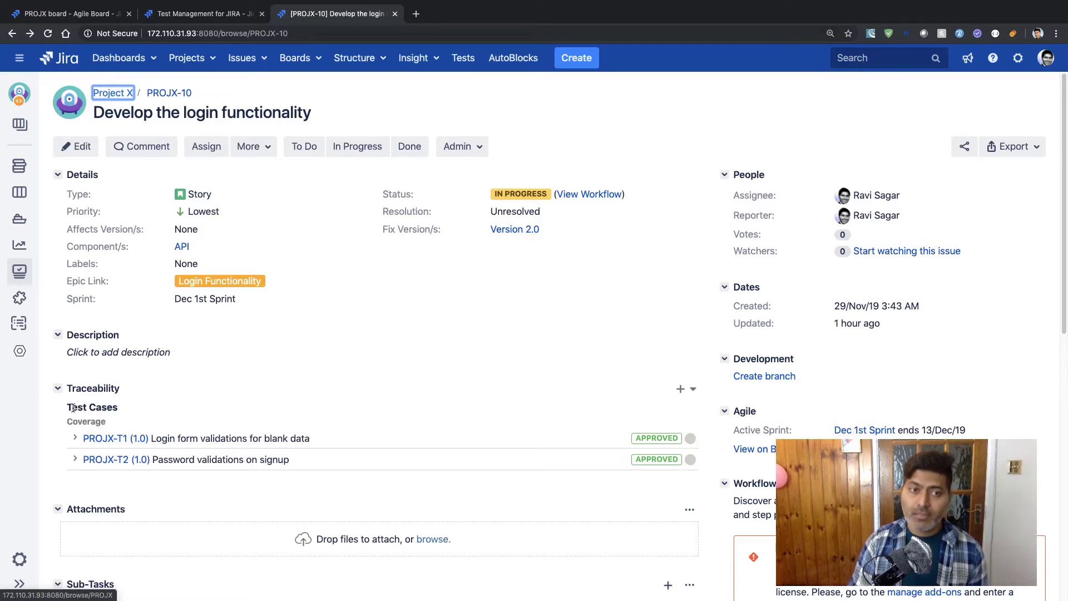
{"action": "left_click", "coordinate": [75, 438]}
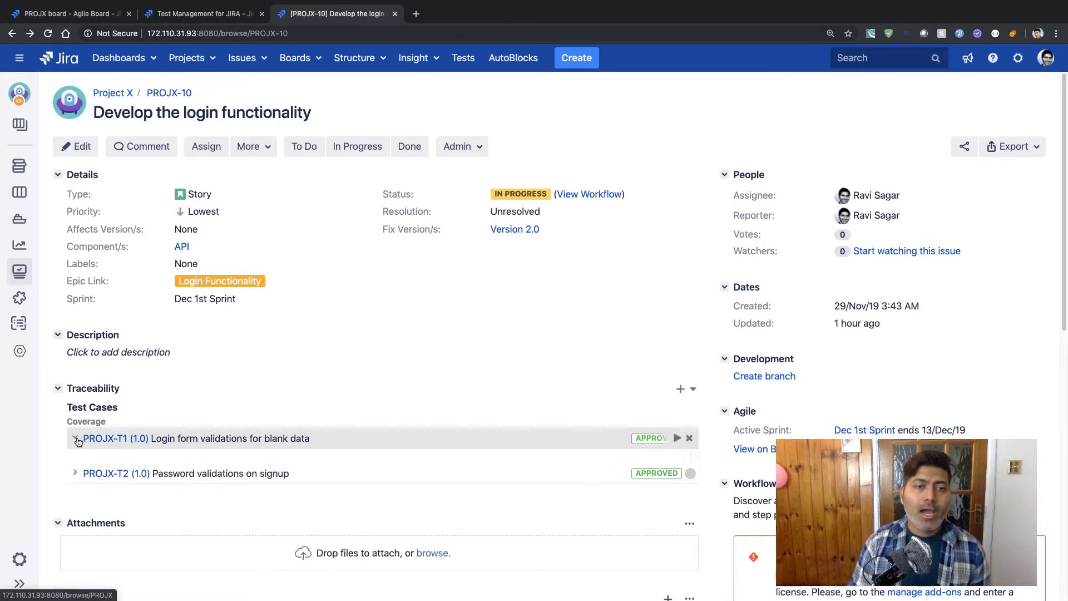
{"action": "scroll", "coordinate": [267, 397], "scroll_direction": "down", "scroll_amount": 1}
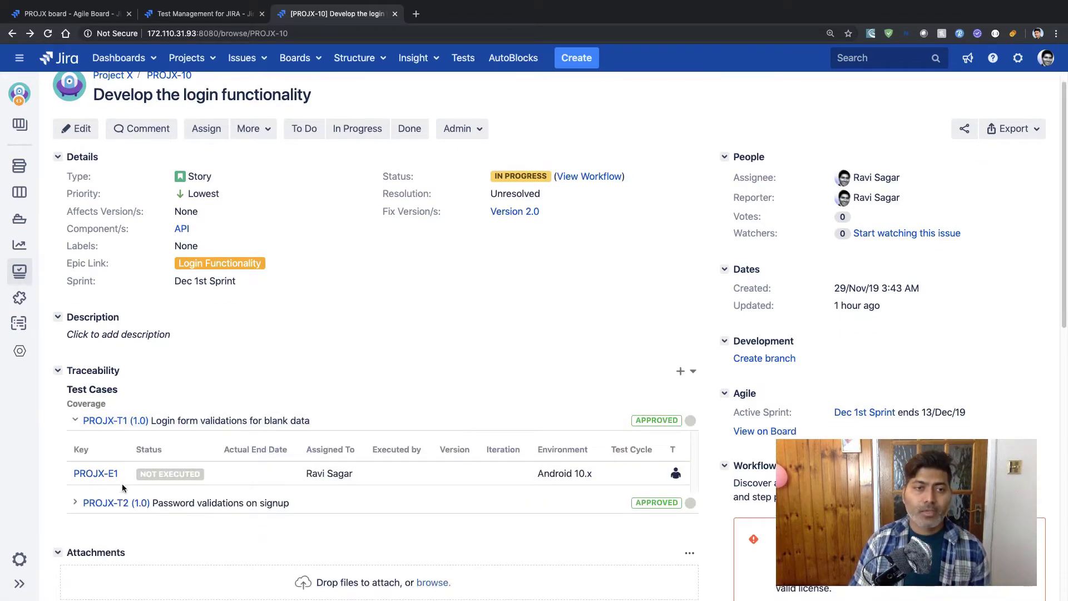
{"action": "left_click", "coordinate": [74, 503]}
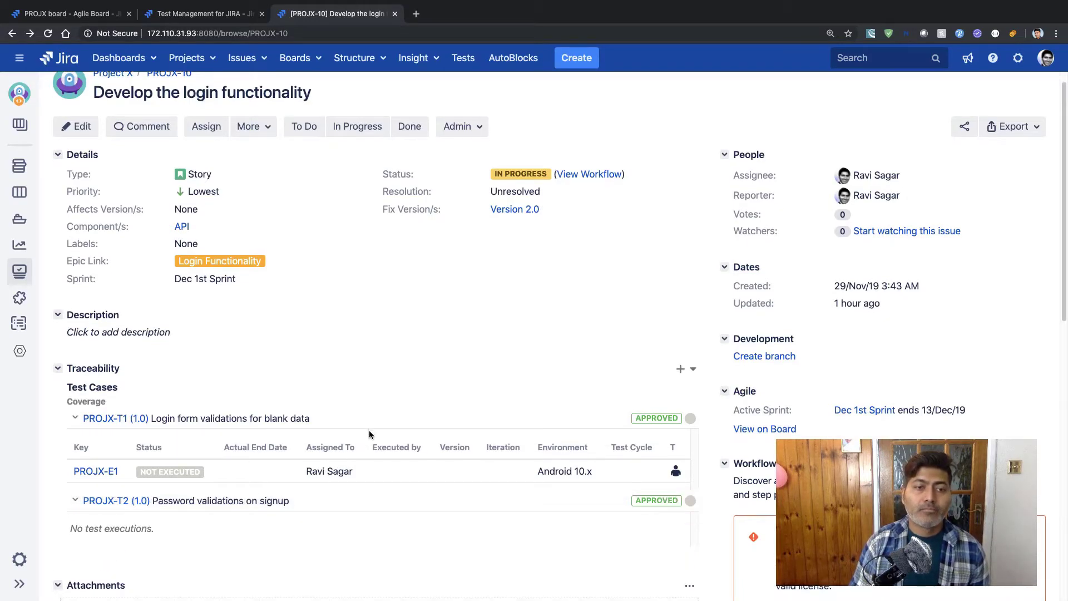
{"action": "scroll", "coordinate": [369, 434], "scroll_direction": "down", "scroll_amount": 1}
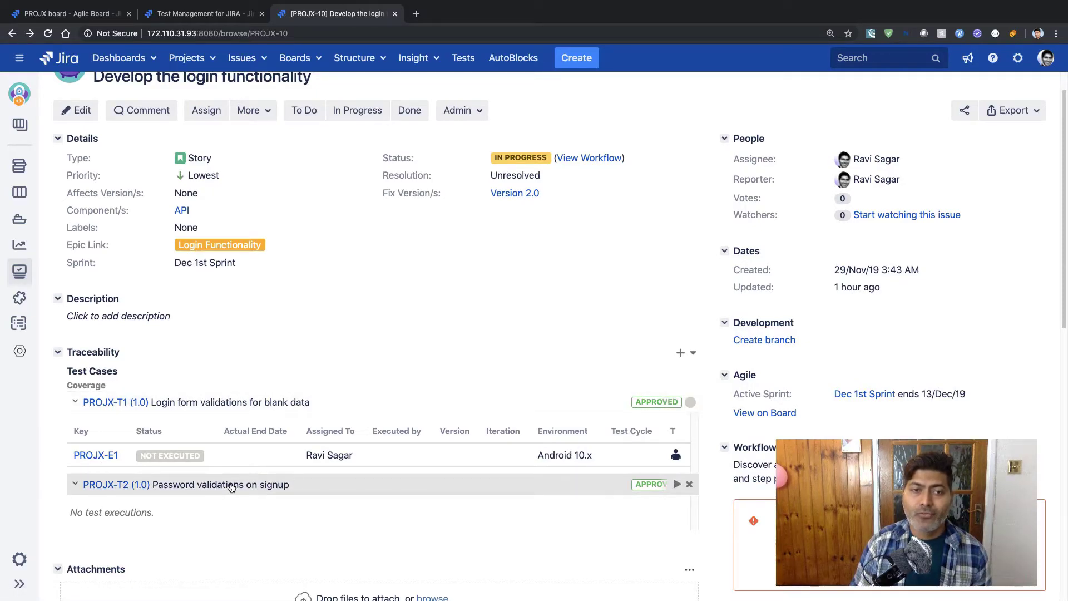
Step: View execution PROJX-E1 and show the execution history of PROJX-T1 by way of Project X's test case list
{"action": "left_click", "coordinate": [95, 457]}
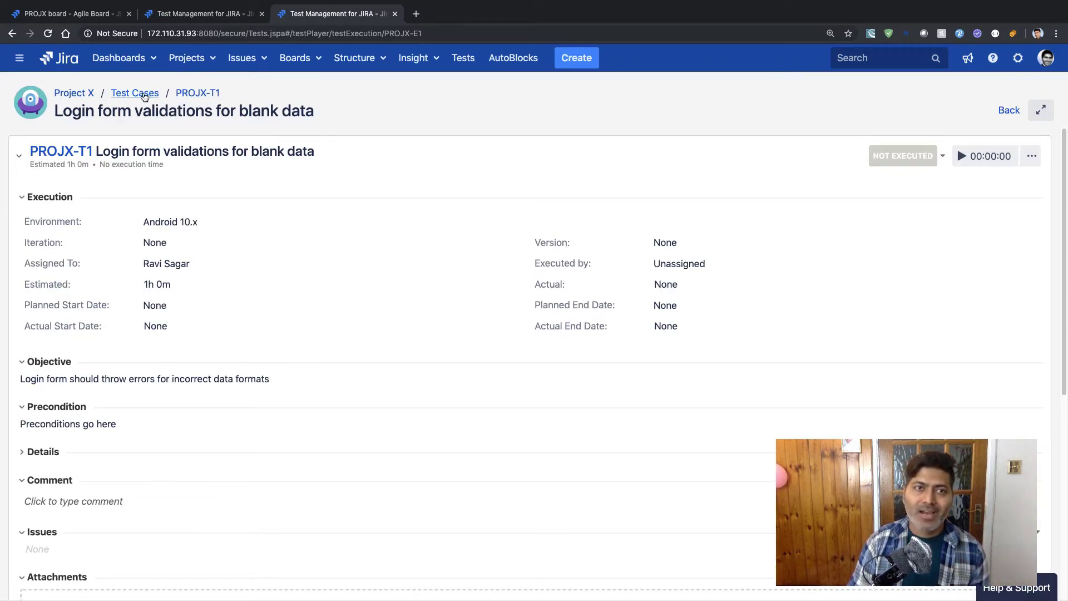
{"action": "left_click", "coordinate": [144, 96]}
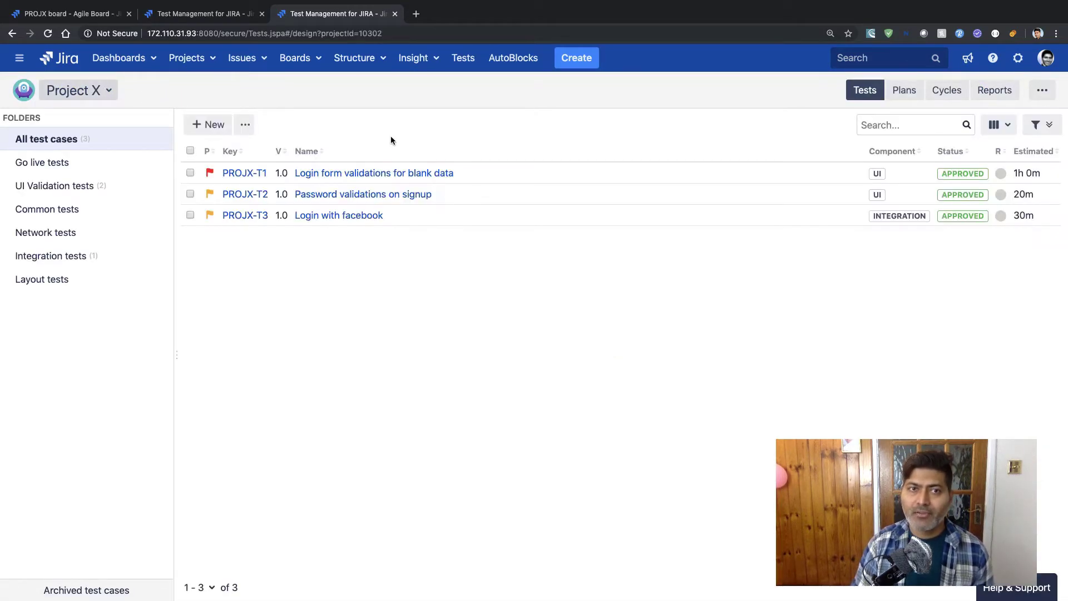
{"action": "left_click", "coordinate": [357, 174]}
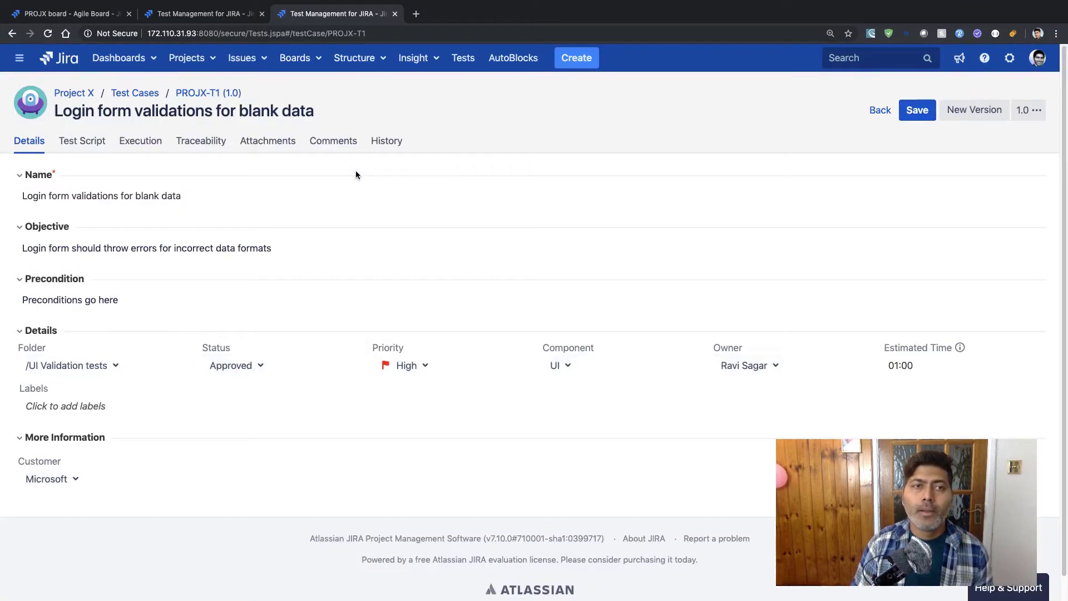
{"action": "left_click", "coordinate": [142, 143]}
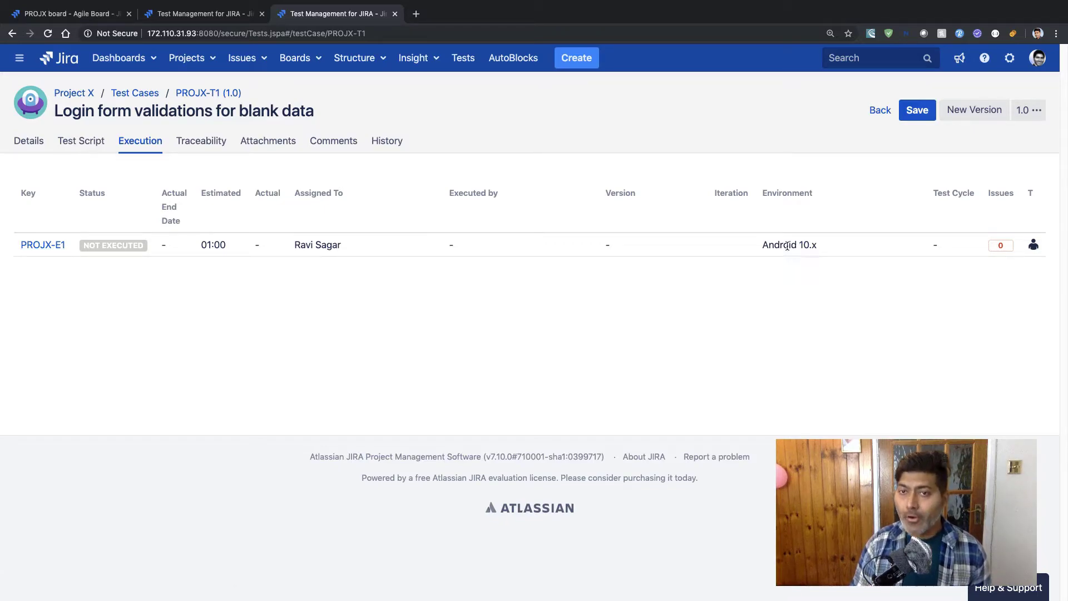
Step: Open execution PROJX-E1 and mark both test script steps, the blank username and the blank password, as Pass
{"action": "left_click", "coordinate": [39, 247]}
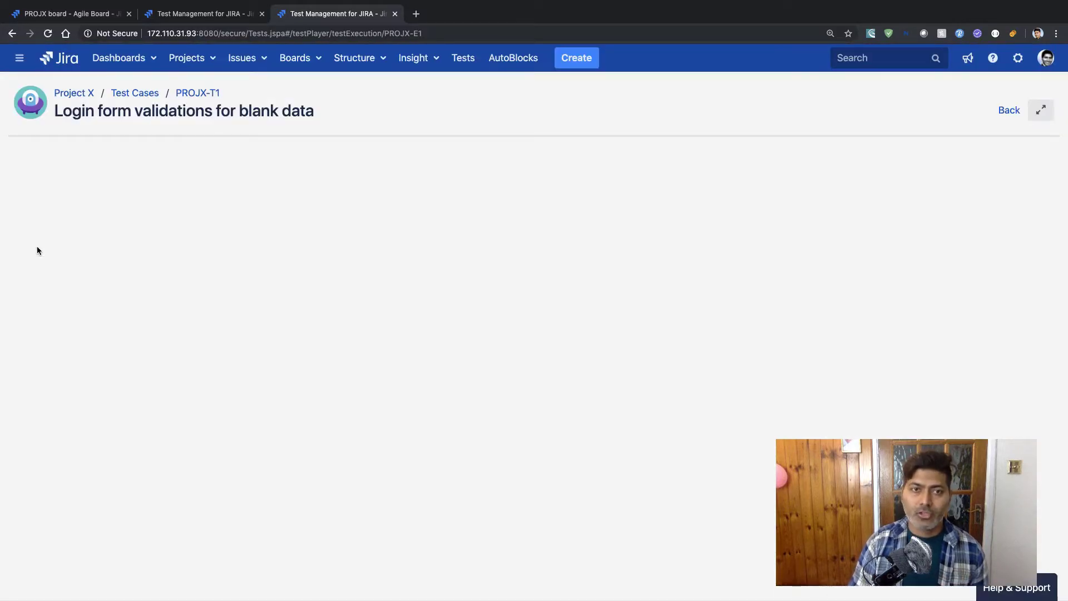
{"action": "scroll", "coordinate": [434, 289], "scroll_direction": "down", "scroll_amount": 6}
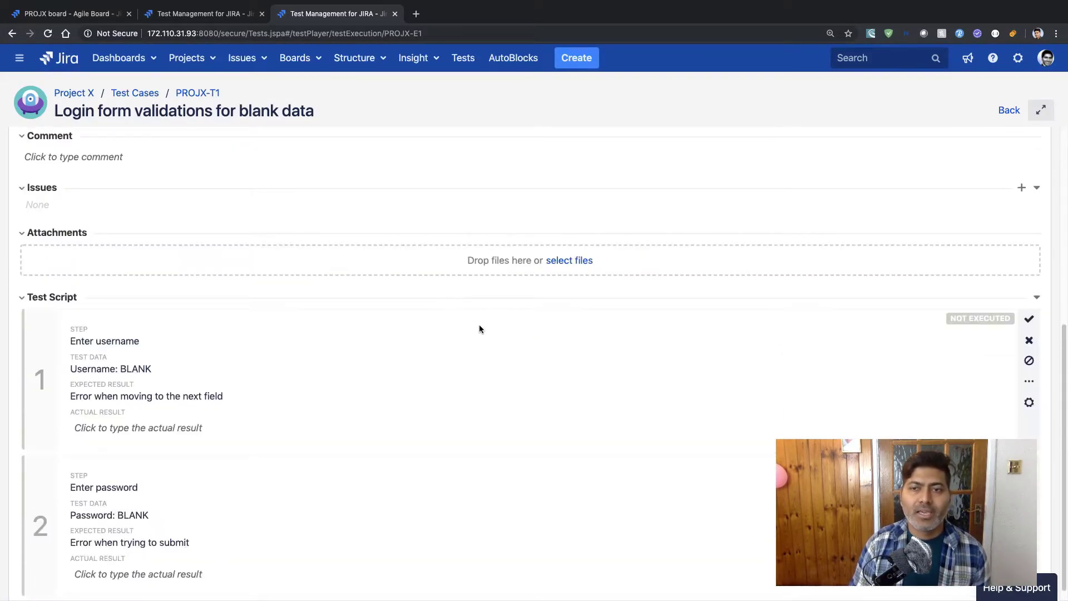
{"action": "scroll", "coordinate": [480, 326], "scroll_direction": "down", "scroll_amount": 1}
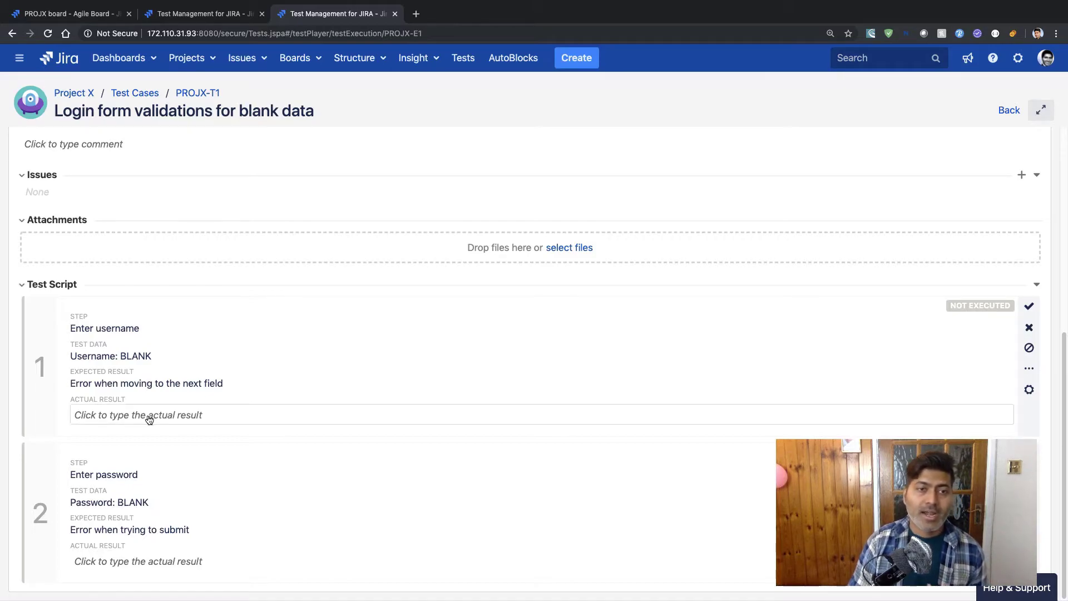
{"action": "left_click", "coordinate": [1030, 307]}
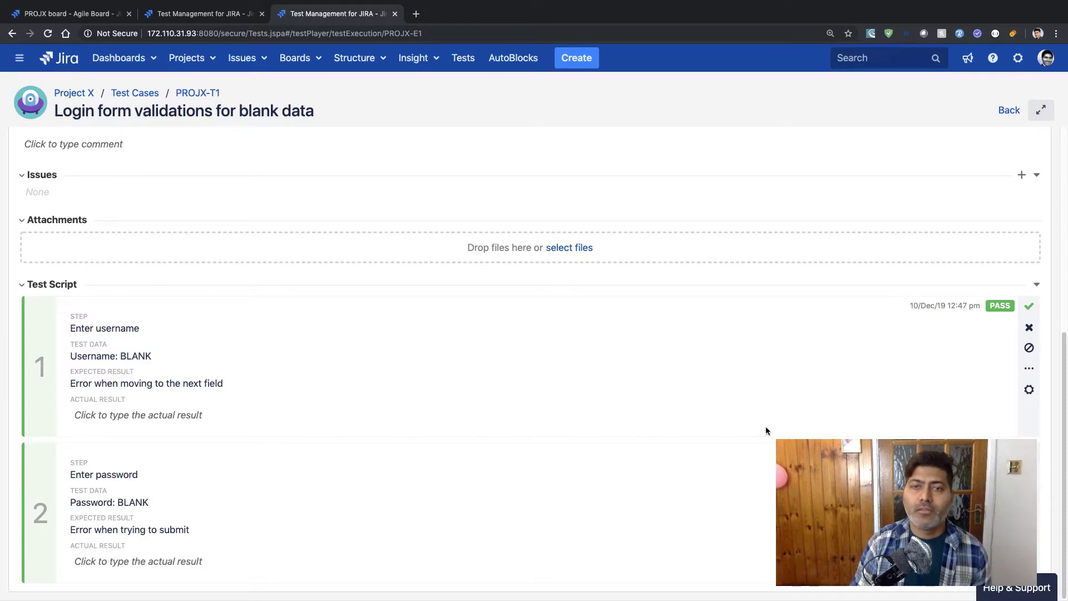
Step: Go back through test case PROJX-T1 to Project X's list of all test cases to check its last result
{"action": "scroll", "coordinate": [744, 424], "scroll_direction": "up", "scroll_amount": 10}
{"action": "left_click", "coordinate": [1016, 114]}
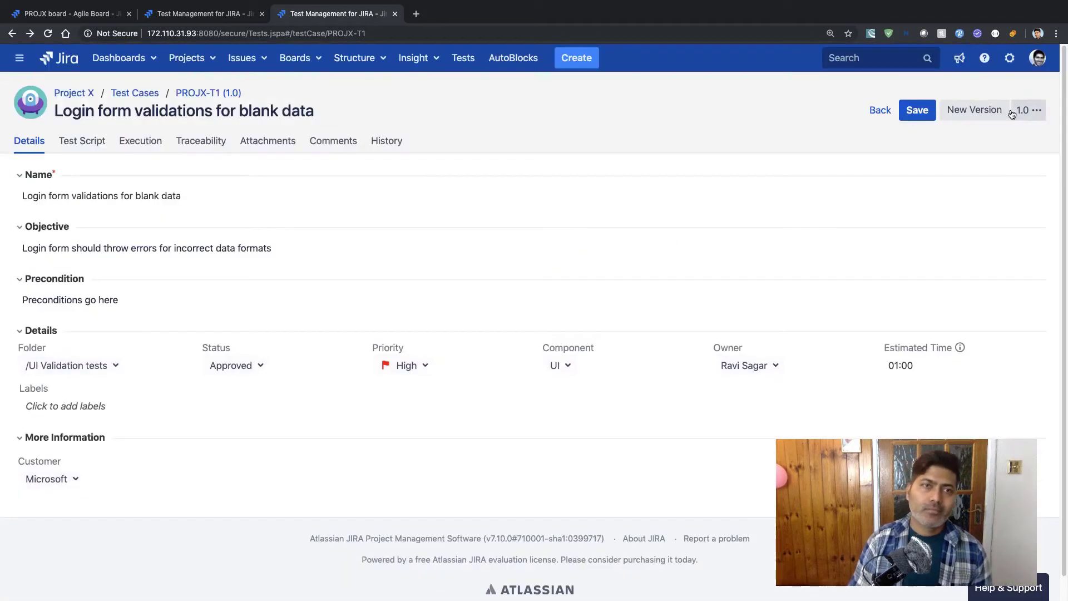
{"action": "left_click", "coordinate": [881, 110]}
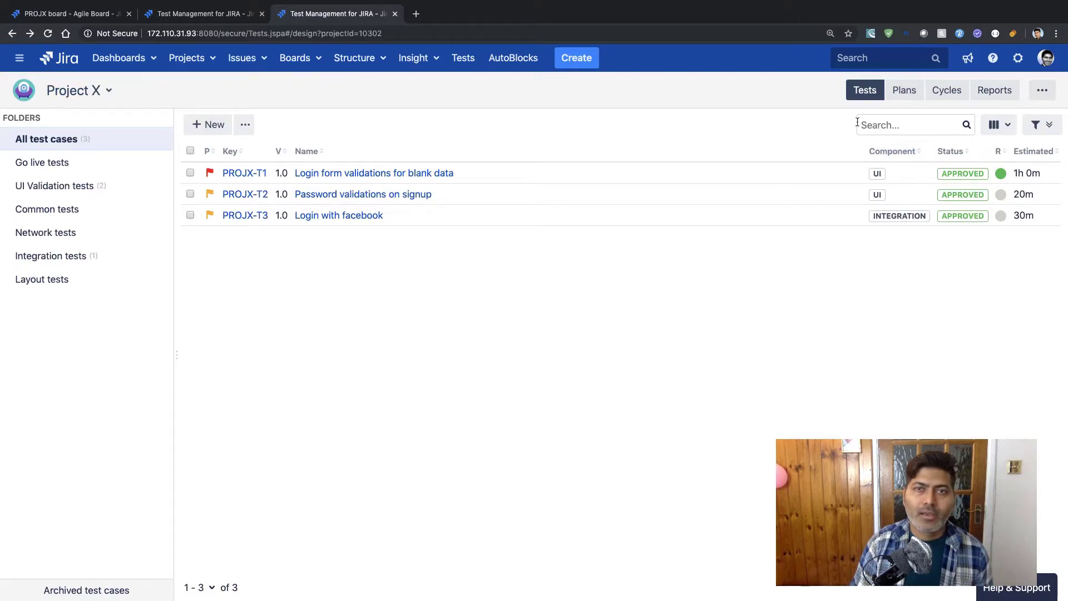
Step: Reopen the recent issue PROJX-10 and expand the executions of PROJX-T1 and PROJX-T2 to compare their status
{"action": "left_click", "coordinate": [266, 59]}
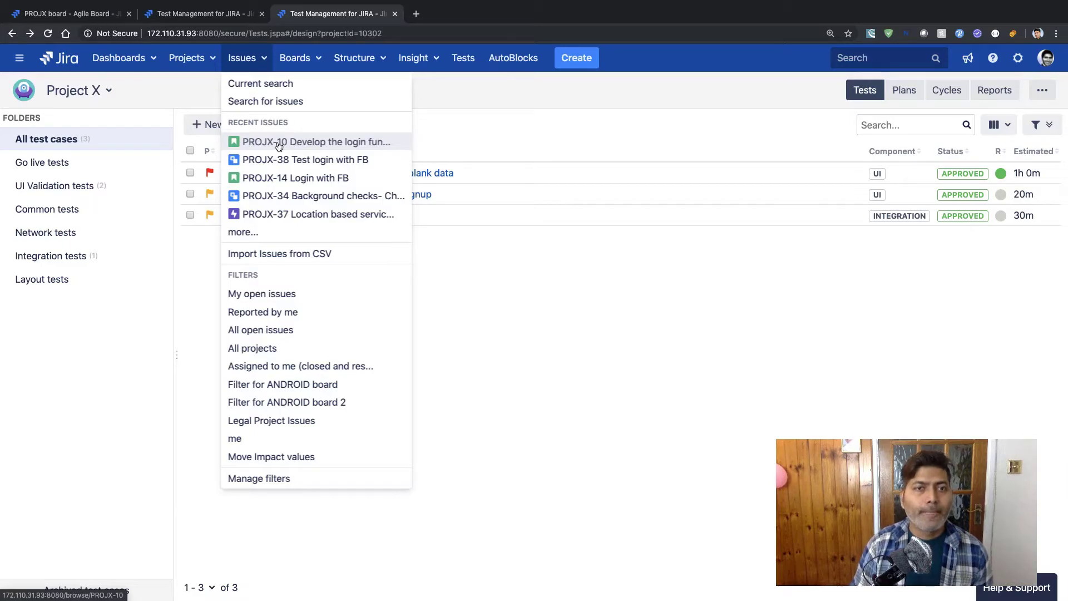
{"action": "left_click", "coordinate": [338, 142]}
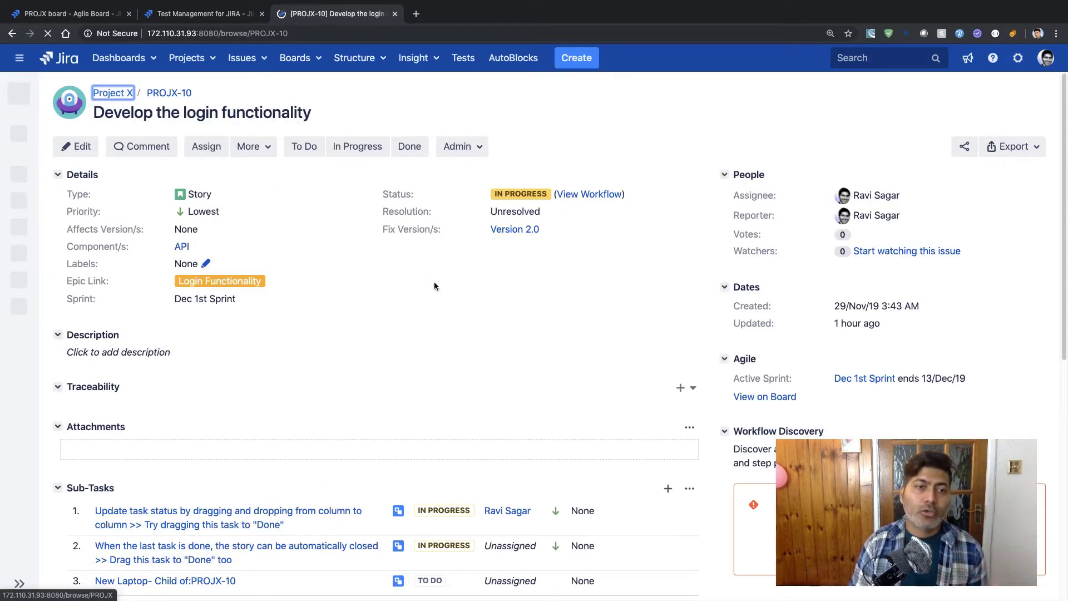
{"action": "scroll", "coordinate": [443, 319], "scroll_direction": "down", "scroll_amount": 2}
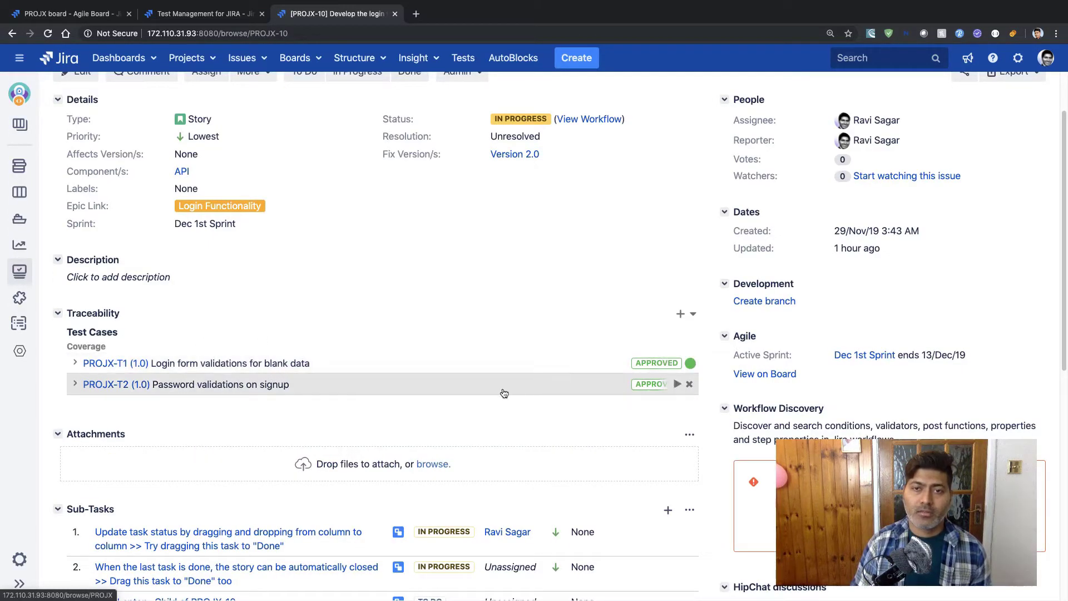
{"action": "left_click", "coordinate": [75, 365]}
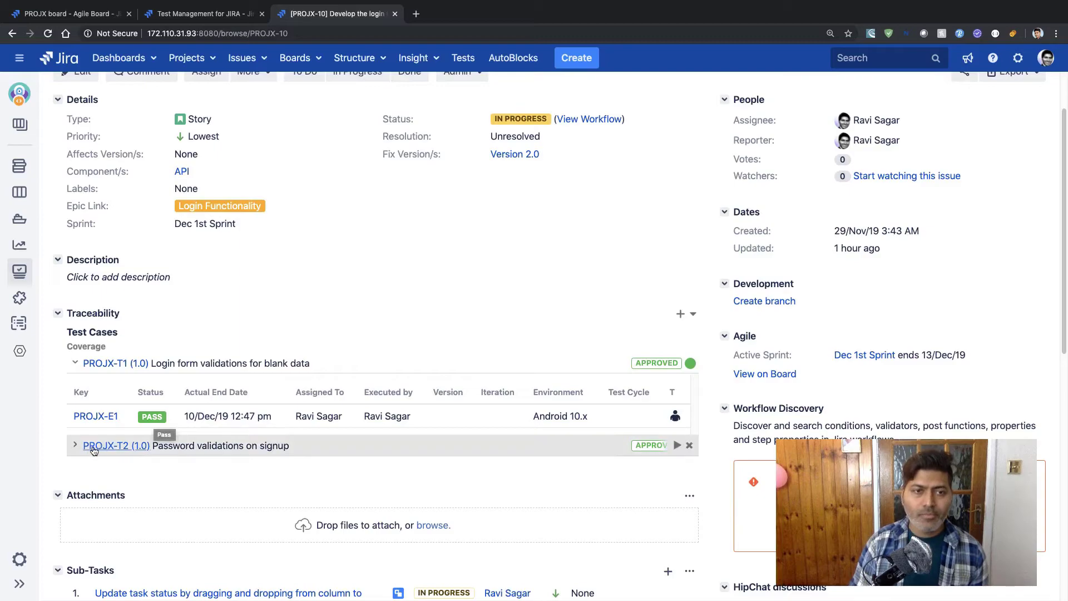
{"action": "left_click", "coordinate": [75, 446]}
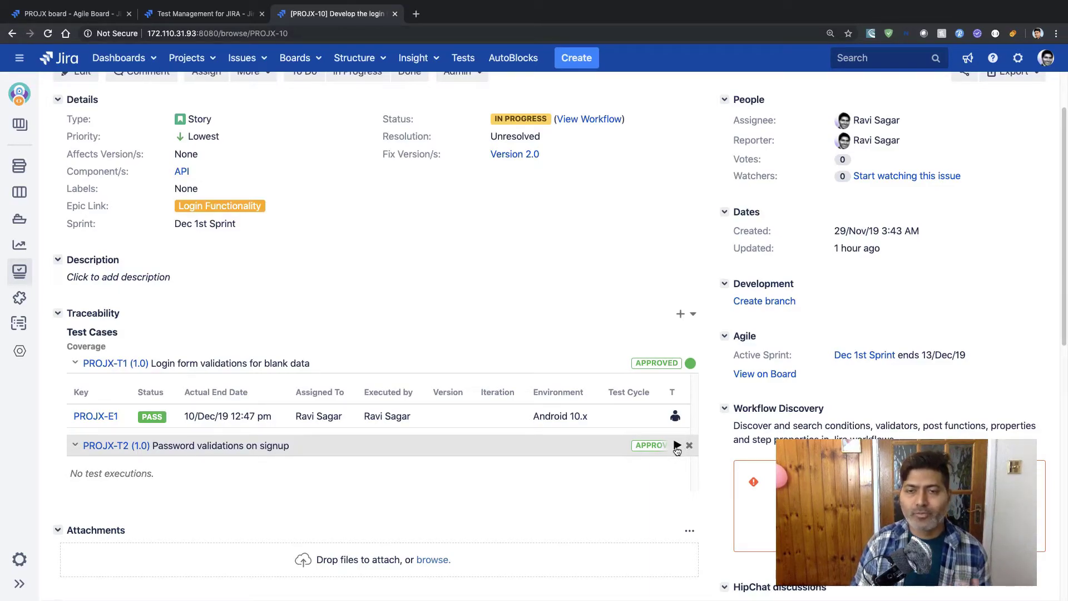
Step: Start a new execution of test case PROJX-T2, "Password validations on signup", with the environment iOS 13.2
{"action": "triple_click", "coordinate": [664, 471]}
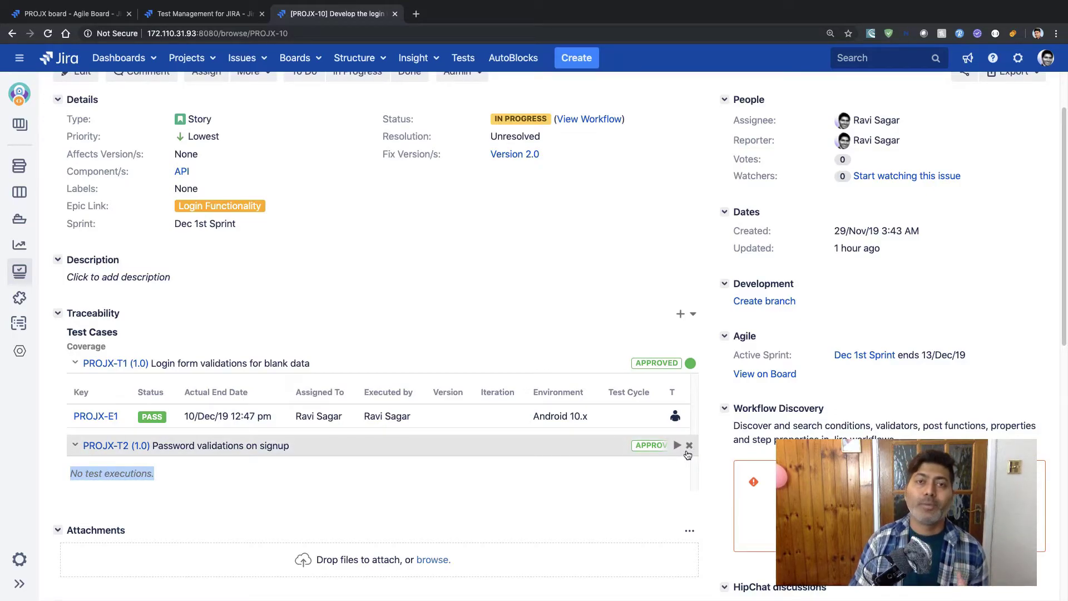
{"action": "left_click", "coordinate": [677, 445]}
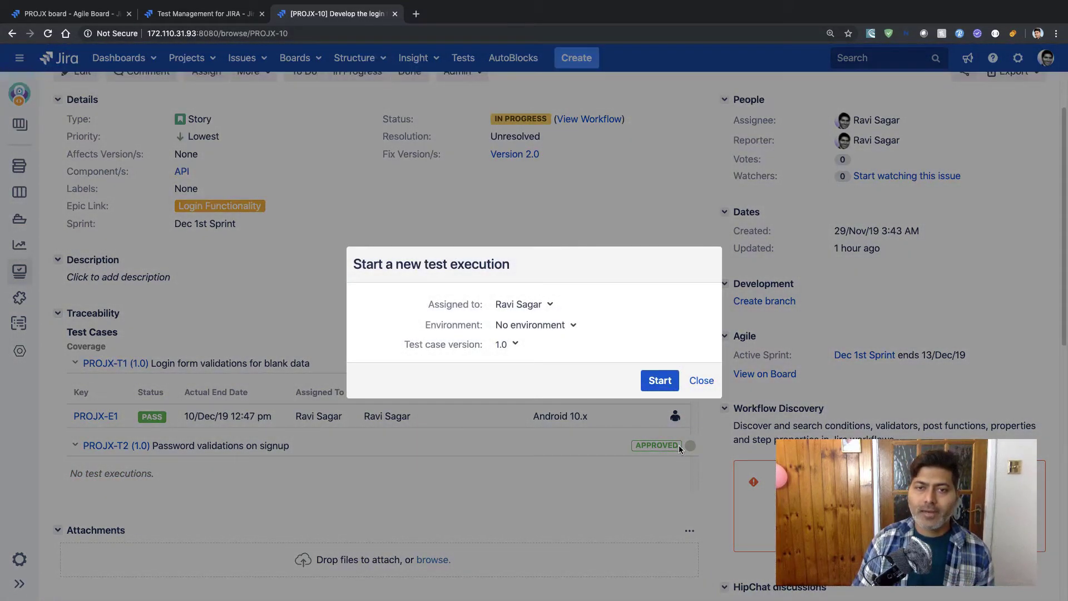
{"action": "left_click", "coordinate": [555, 329]}
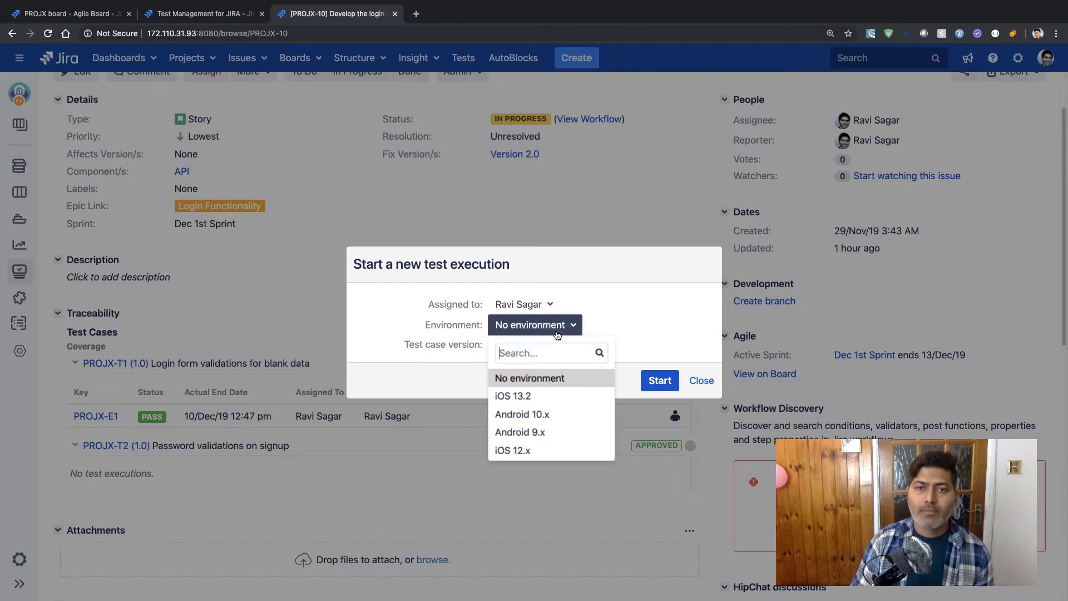
{"action": "left_click", "coordinate": [546, 397]}
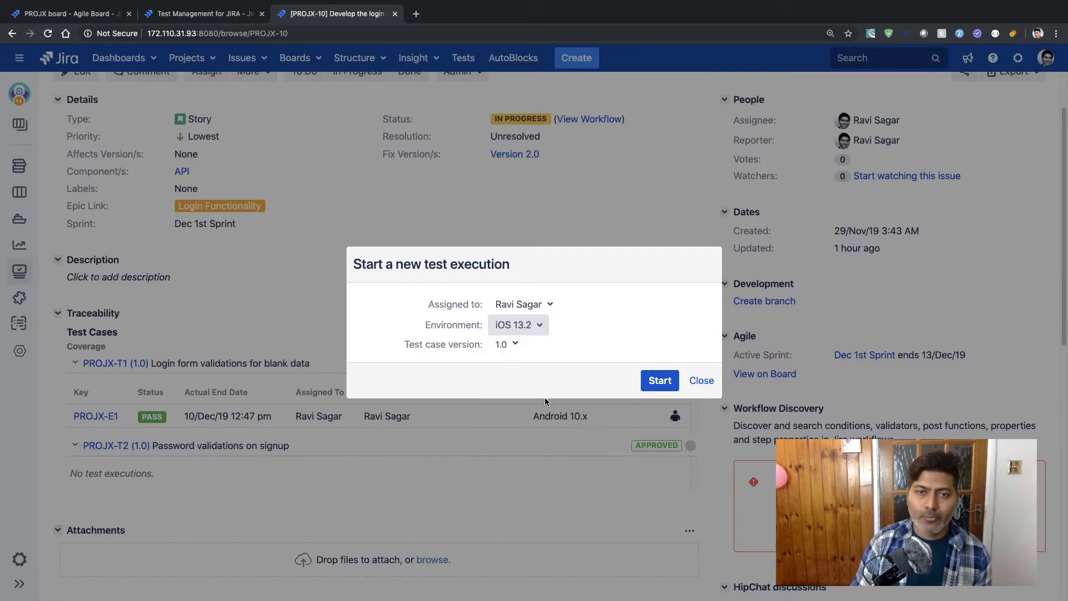
{"action": "left_click", "coordinate": [666, 381]}
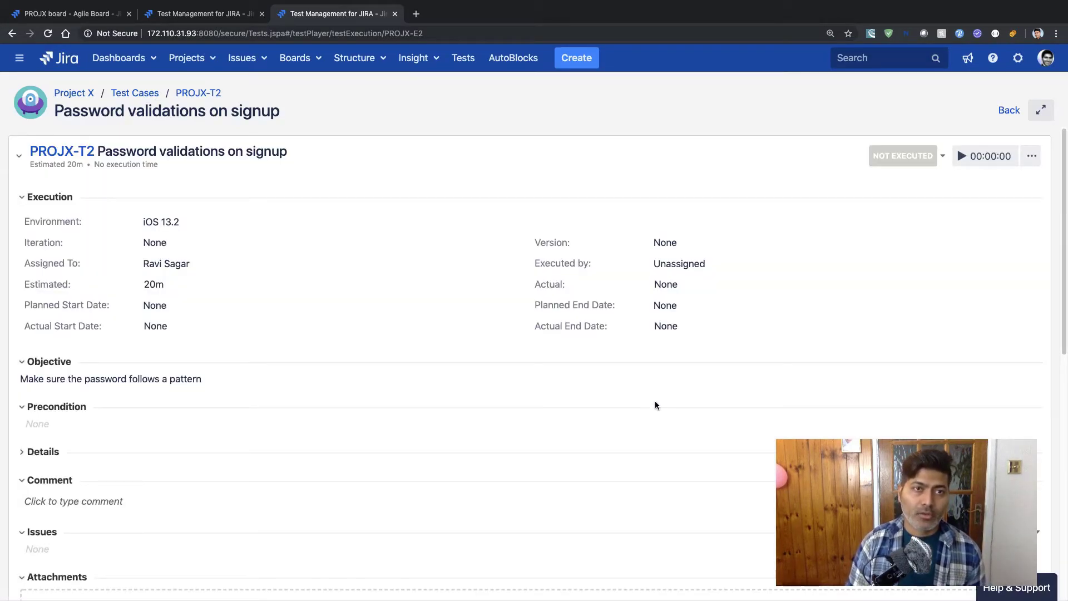
Step: In the PROJX-T2 execution, mark test script steps 1 and 3 as Pass and step 2 as Fail, and review the overall status
{"action": "scroll", "coordinate": [245, 294], "scroll_direction": "down", "scroll_amount": 6}
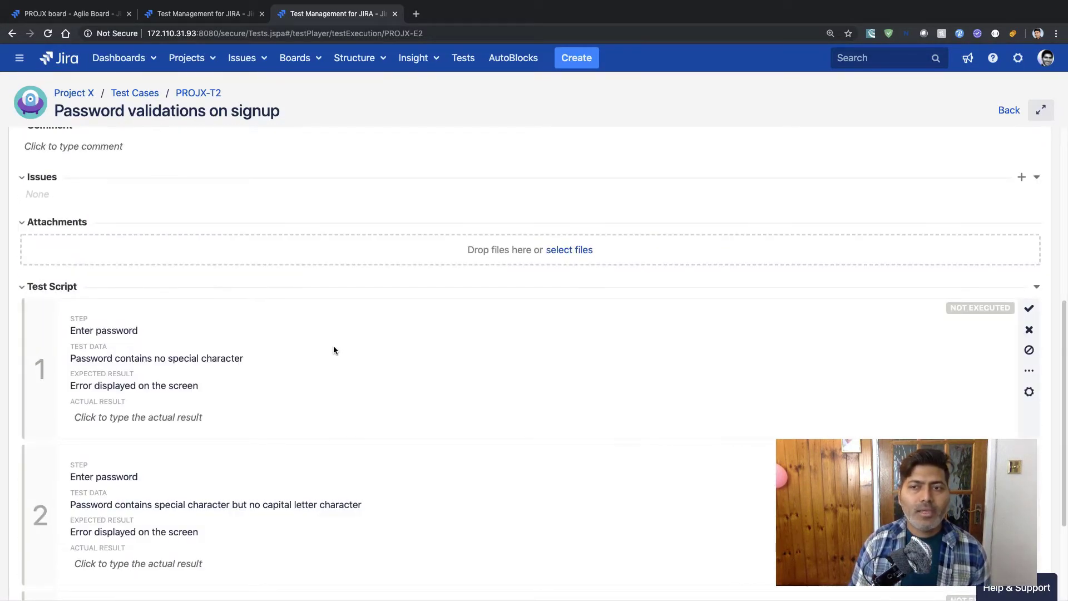
{"action": "left_click", "coordinate": [1029, 310]}
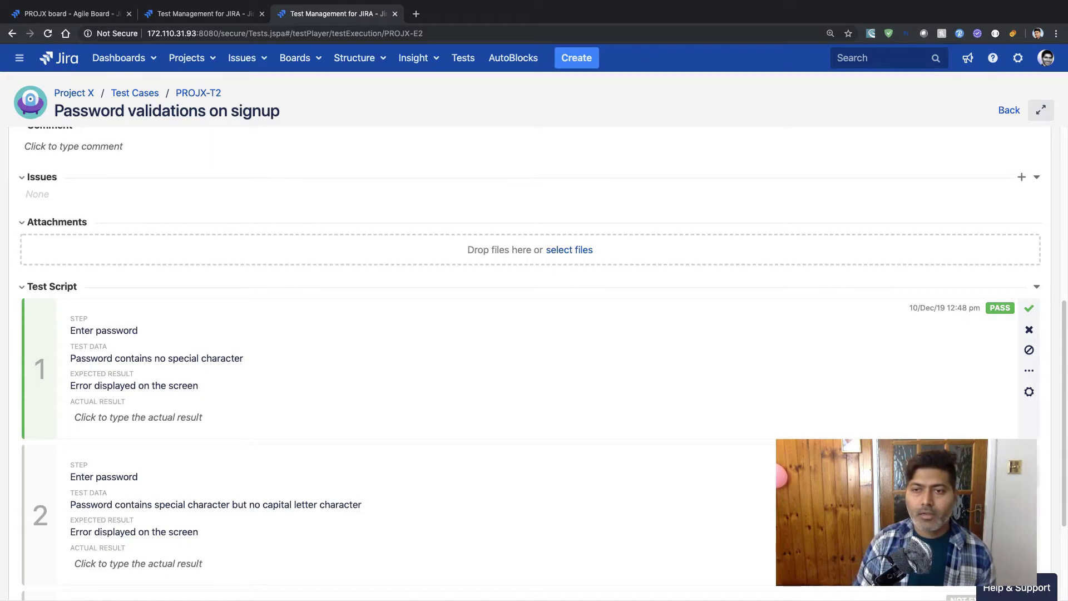
{"action": "left_click", "coordinate": [1029, 476]}
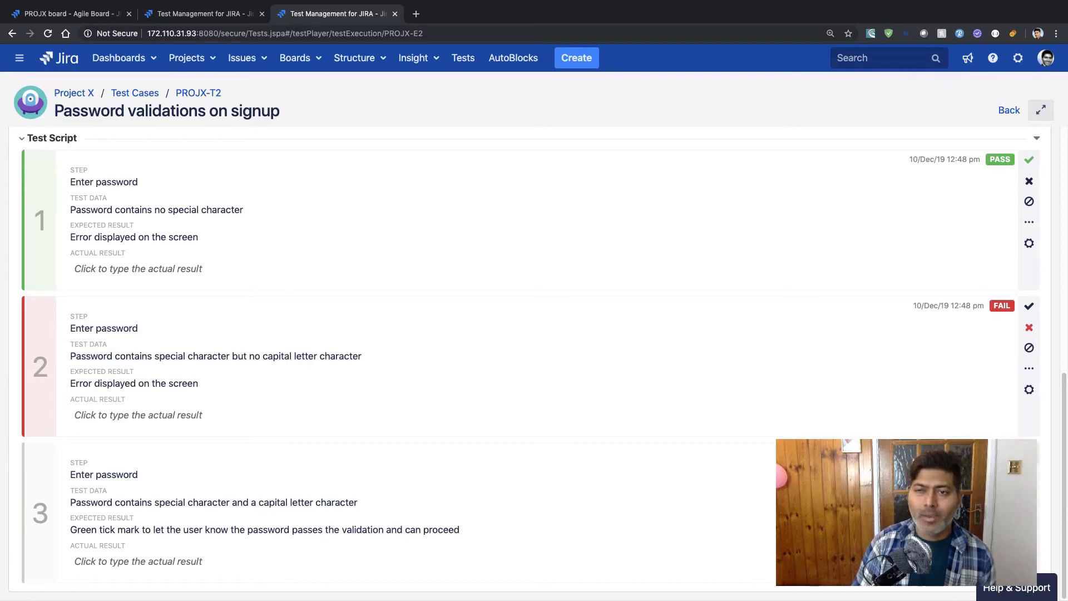
{"action": "left_click", "coordinate": [1029, 453]}
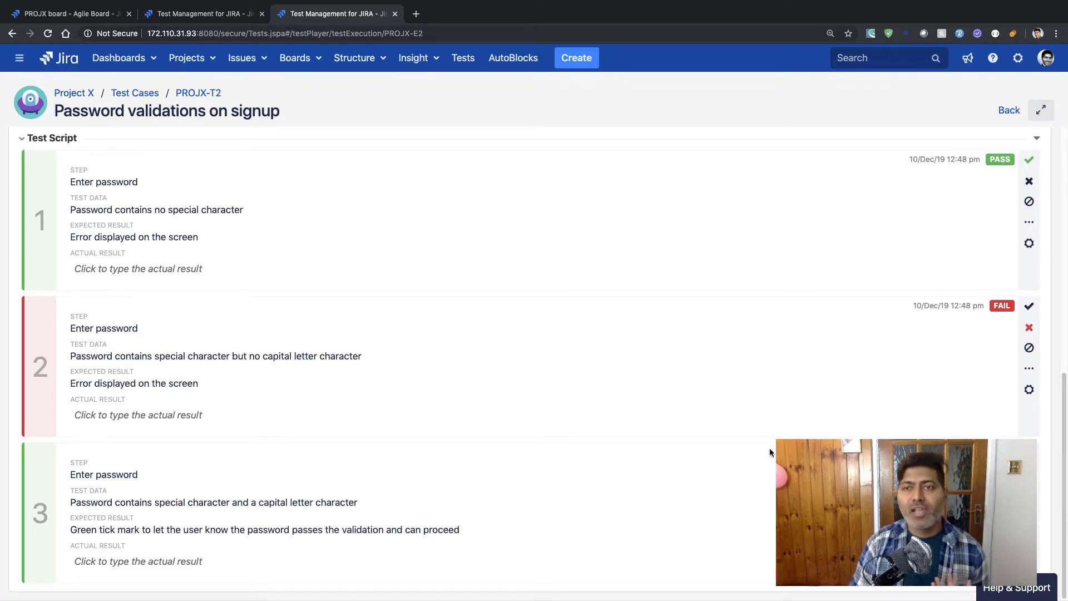
{"action": "scroll", "coordinate": [770, 448], "scroll_direction": "up", "scroll_amount": 10}
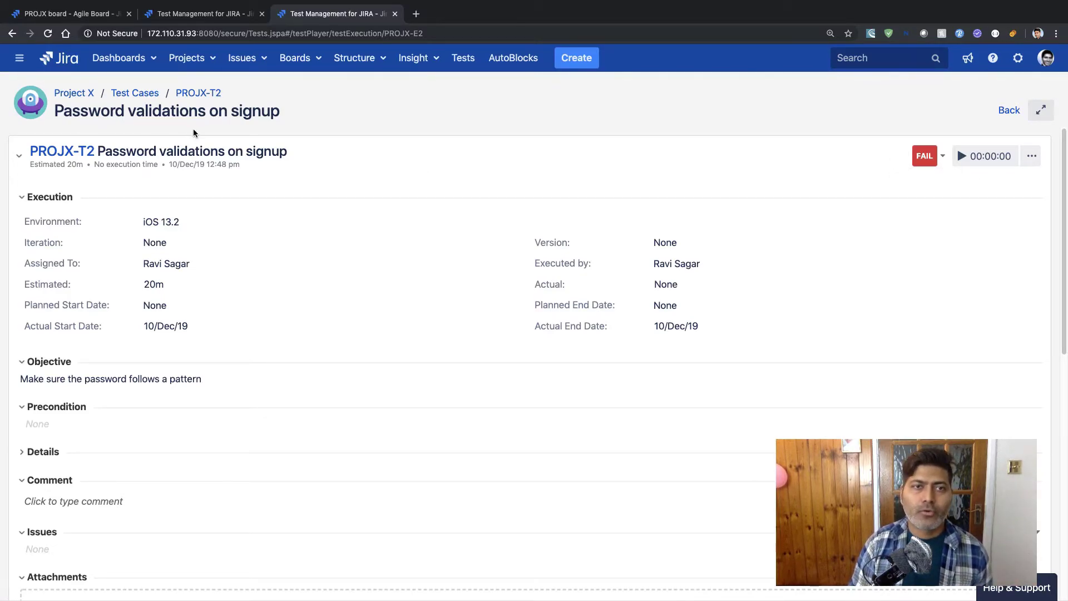
Step: Return to story PROJX-10 and expand the executions of PROJX-T2 under Traceability to check their status
{"action": "left_click", "coordinate": [1007, 111]}
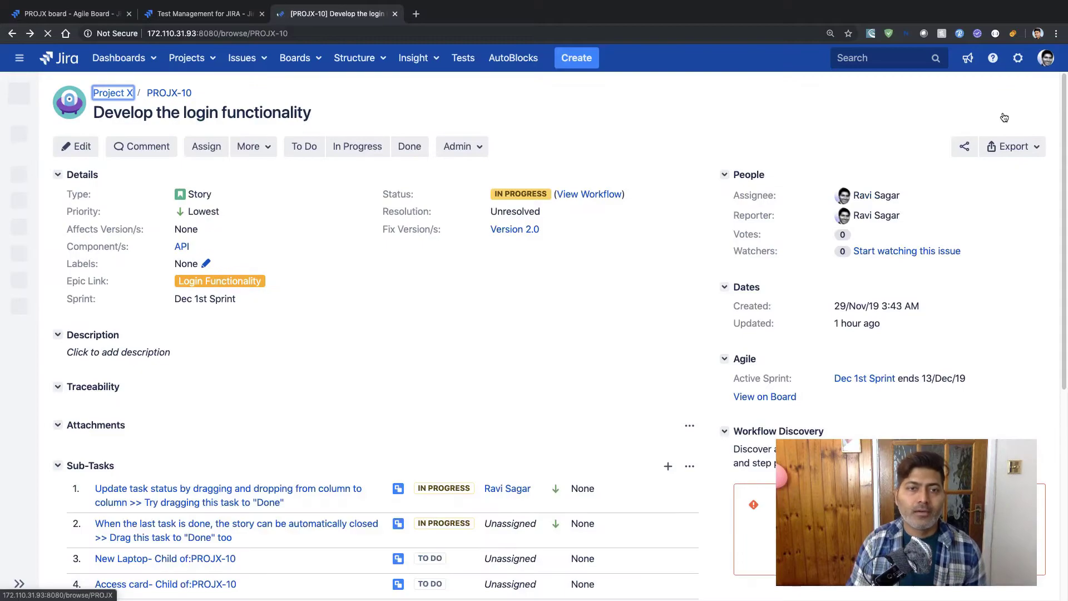
{"action": "right_click", "coordinate": [997, 111]}
{"action": "left_click", "coordinate": [739, 269]}
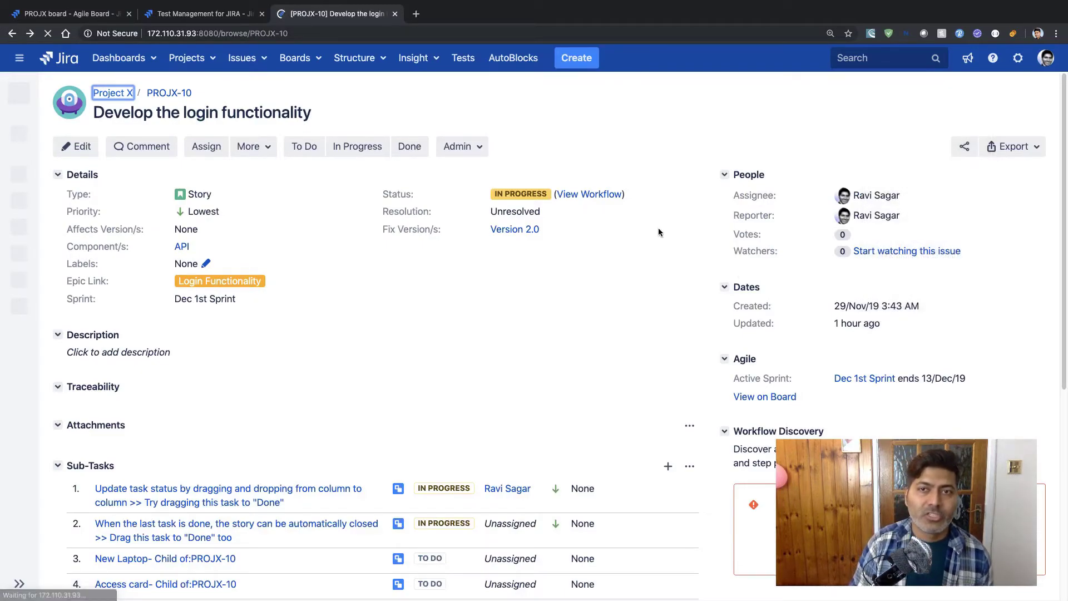
{"action": "scroll", "coordinate": [535, 294], "scroll_direction": "down", "scroll_amount": 7}
{"action": "scroll", "coordinate": [588, 338], "scroll_direction": "up", "scroll_amount": 4}
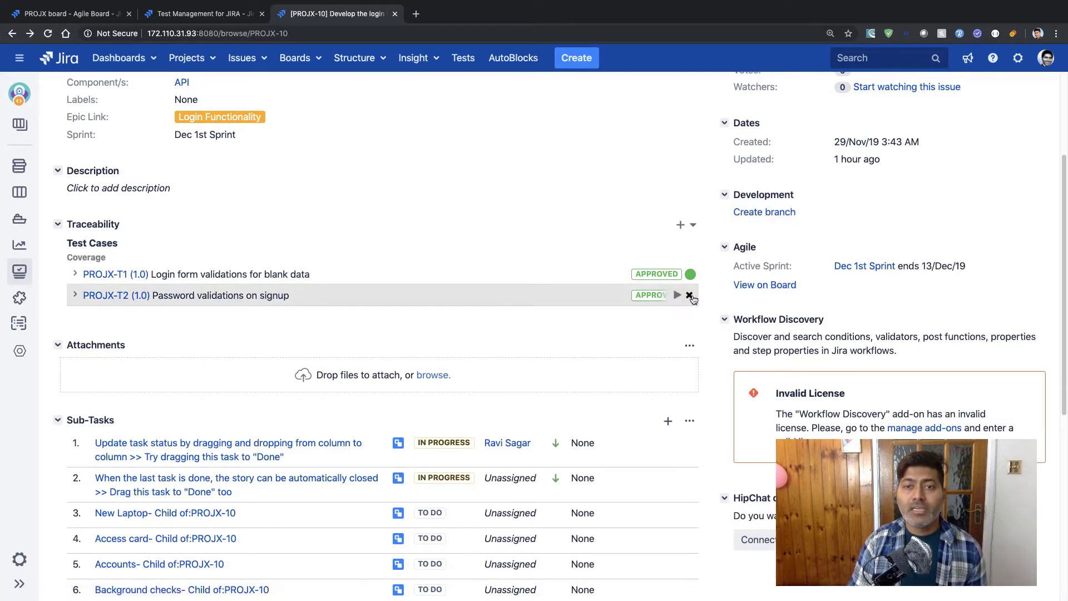
{"action": "left_click", "coordinate": [690, 295]}
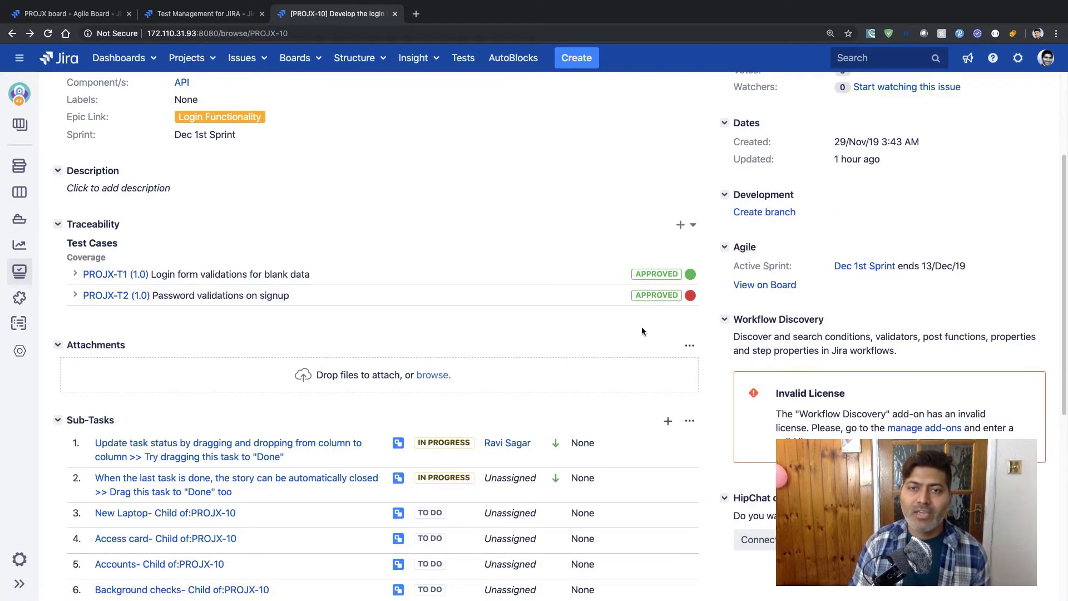
{"action": "left_click", "coordinate": [76, 296]}
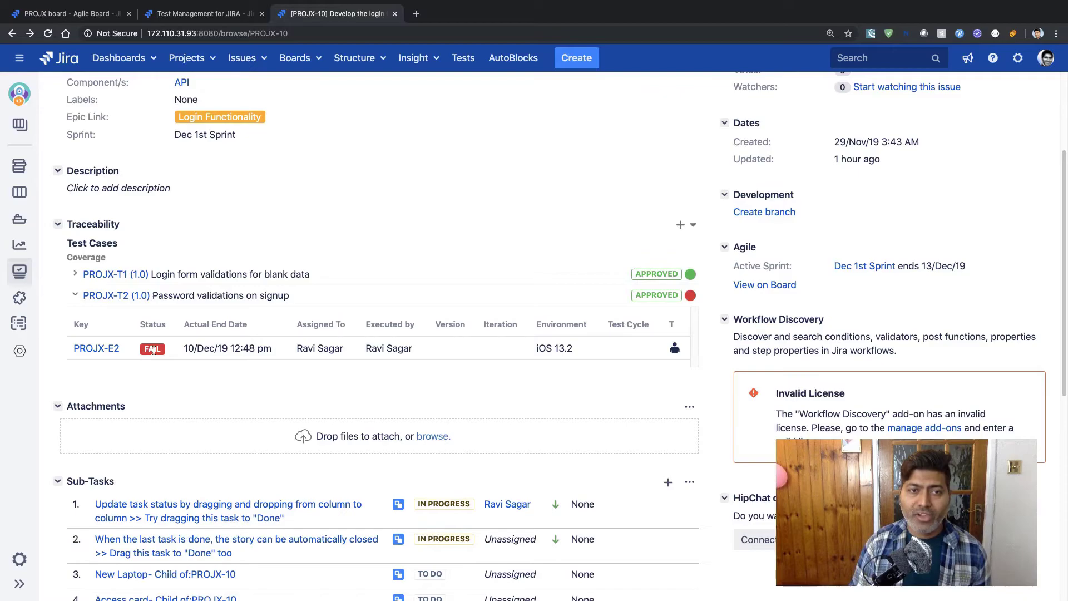
{"action": "mouse_move", "coordinate": [678, 297]}
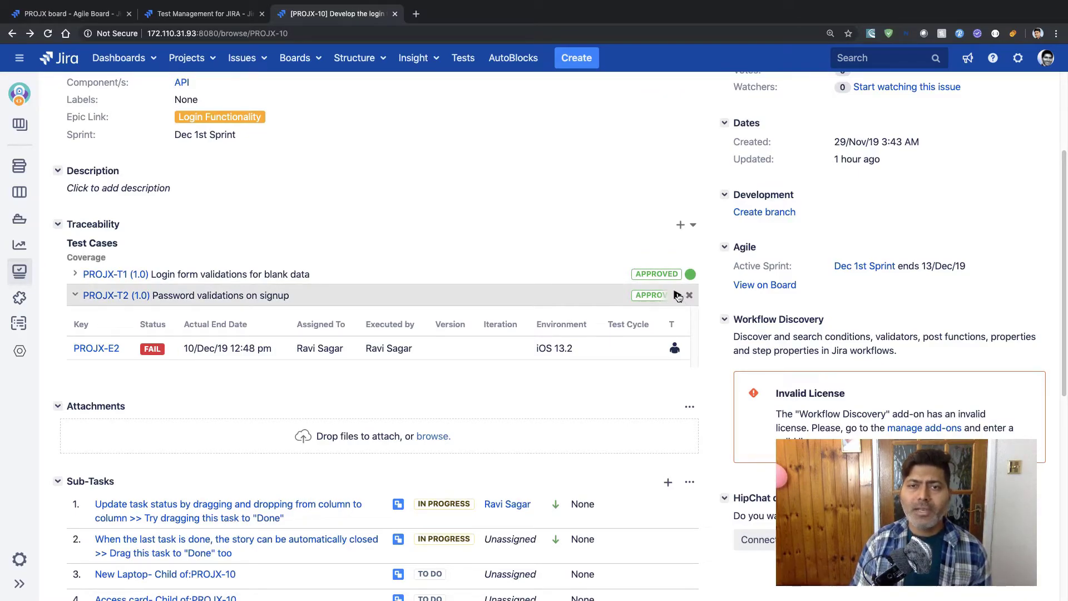
{"action": "left_click", "coordinate": [678, 295]}
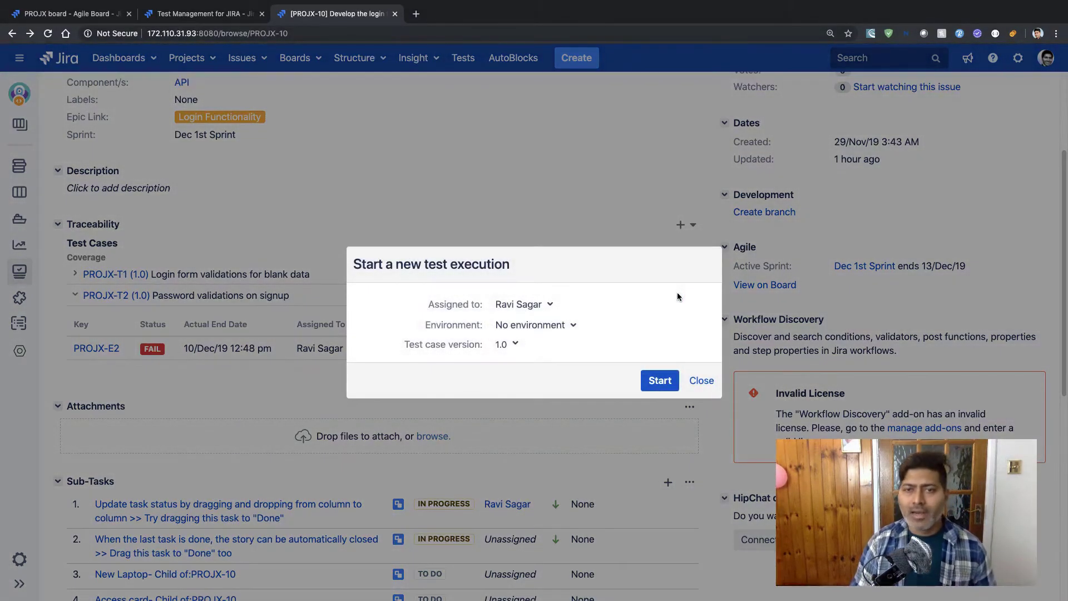
{"action": "left_click", "coordinate": [701, 381]}
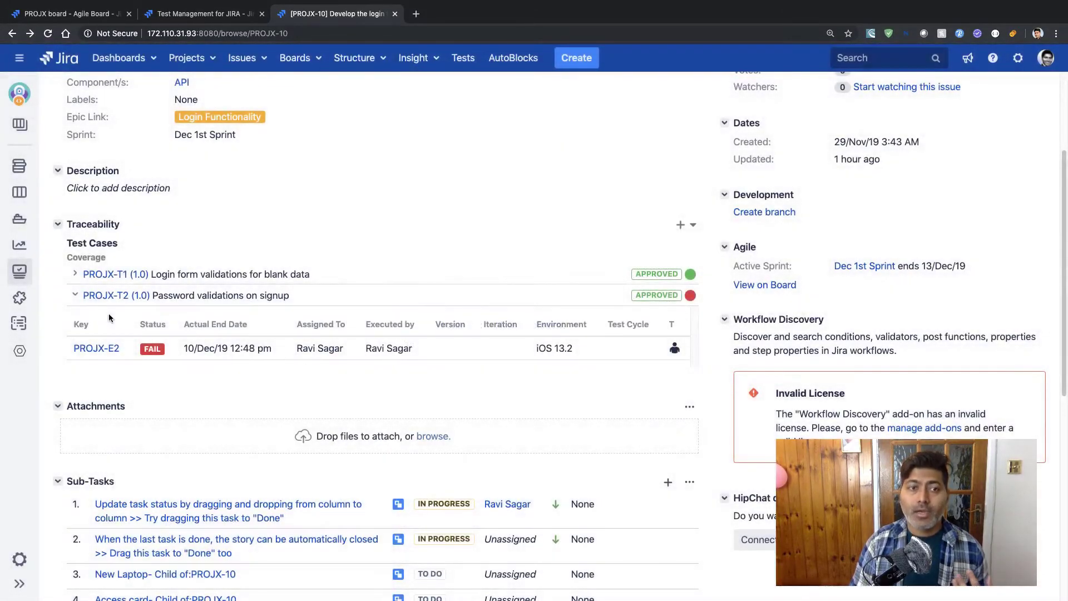
Step: From execution PROJX-E2, create a Bug with the summary "Fix this" for the failed step 2 of the test script
{"action": "left_click", "coordinate": [98, 349]}
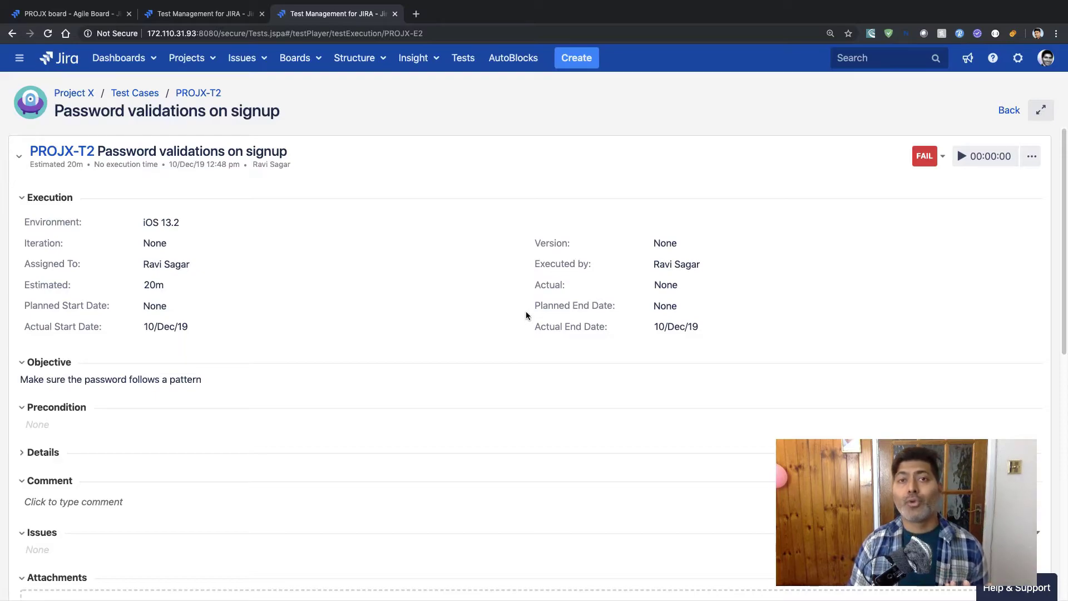
{"action": "scroll", "coordinate": [649, 353], "scroll_direction": "down", "scroll_amount": 10}
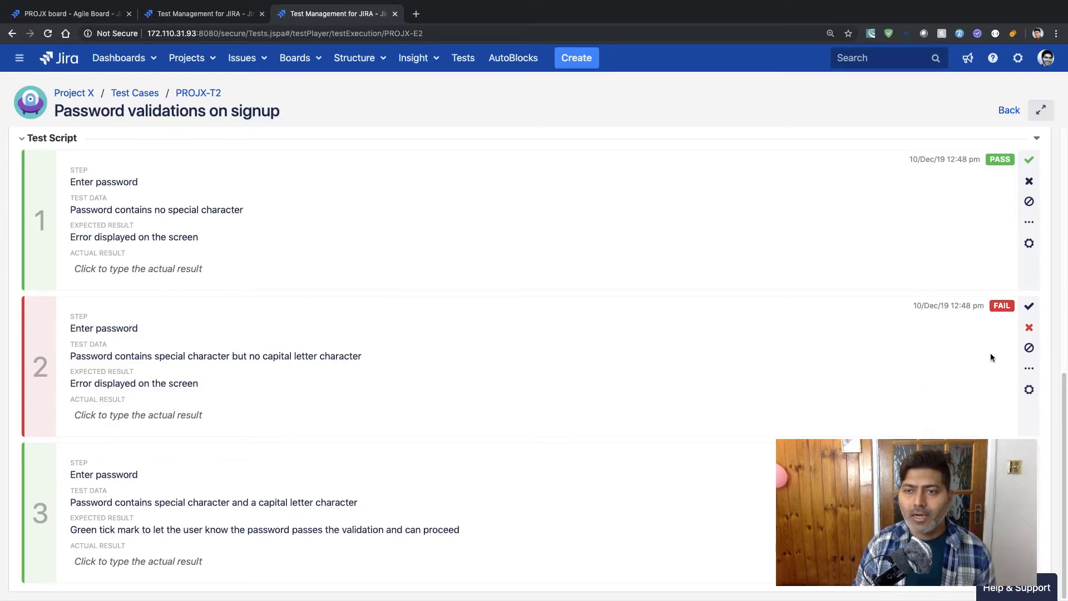
{"action": "mouse_move", "coordinate": [1029, 396]}
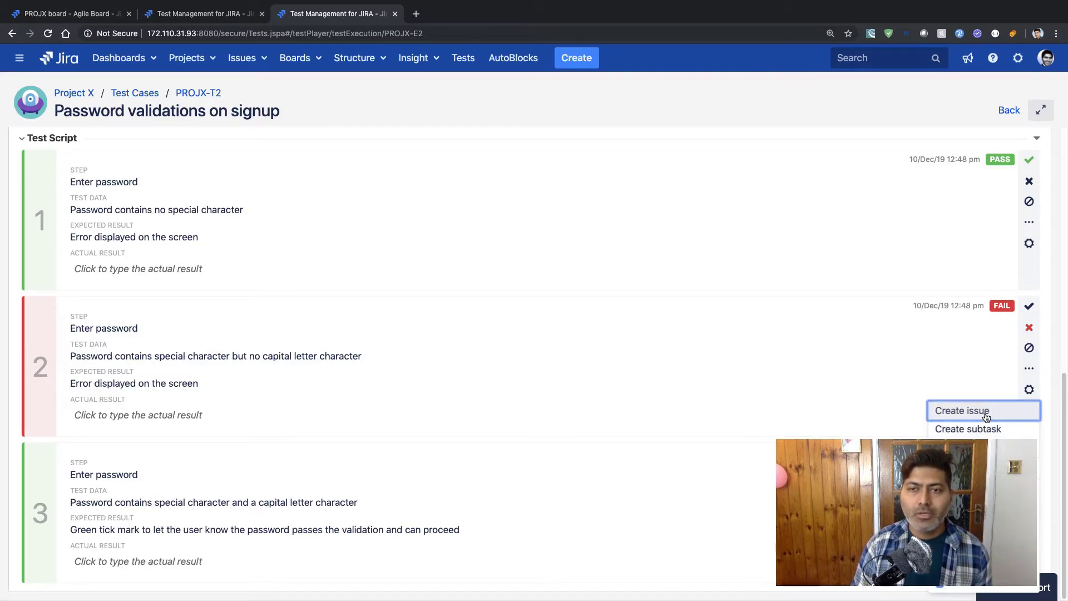
{"action": "left_click", "coordinate": [962, 411]}
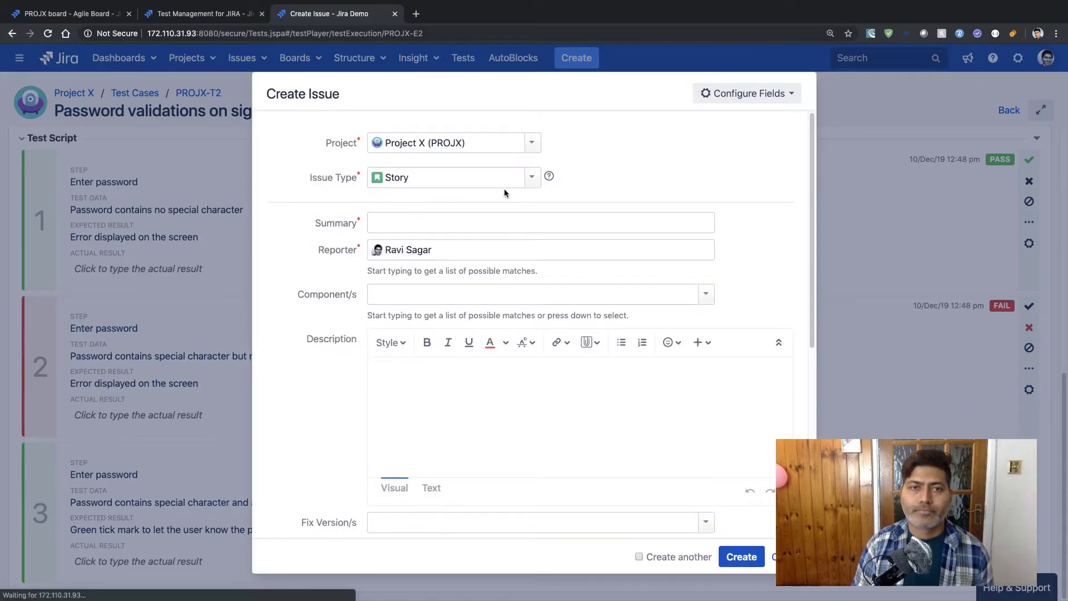
{"action": "left_click", "coordinate": [532, 180]}
{"action": "left_click", "coordinate": [448, 216]}
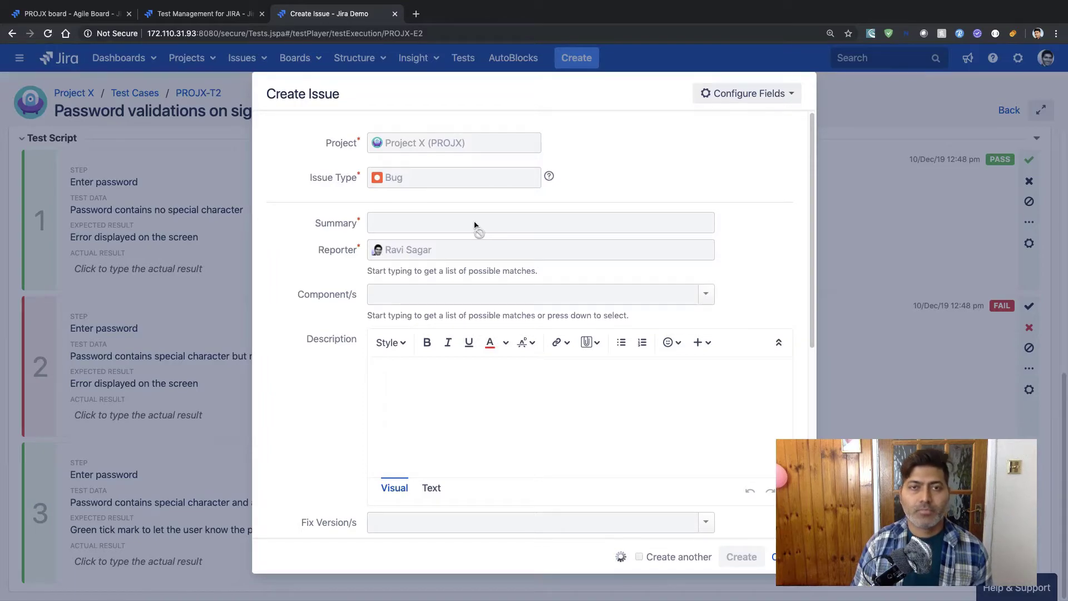
{"action": "left_click", "coordinate": [471, 223]}
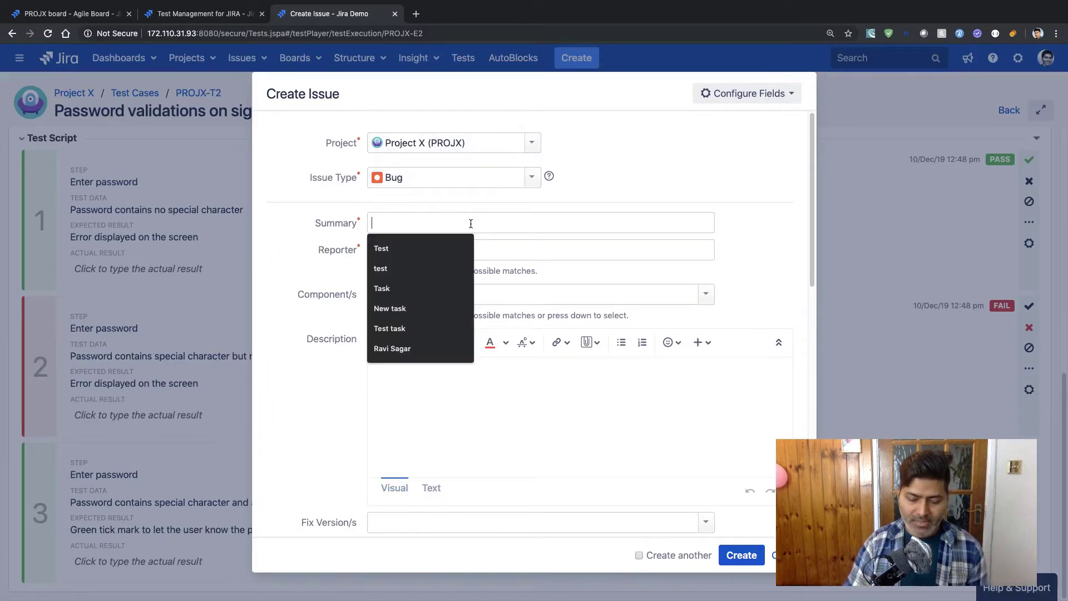
{"action": "type", "text": "Fix "}
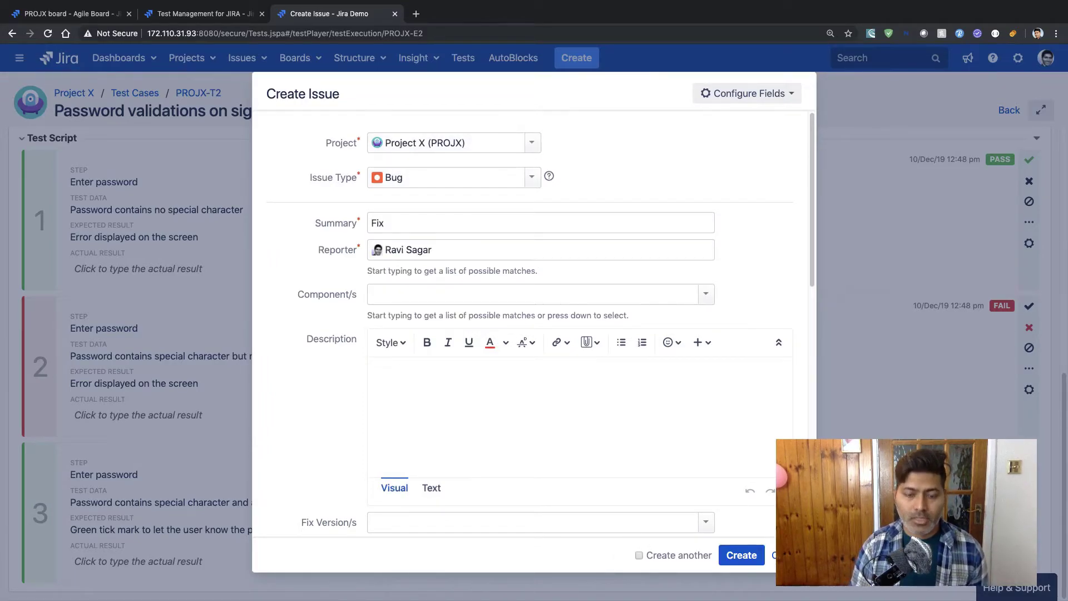
{"action": "type", "text": "this"}
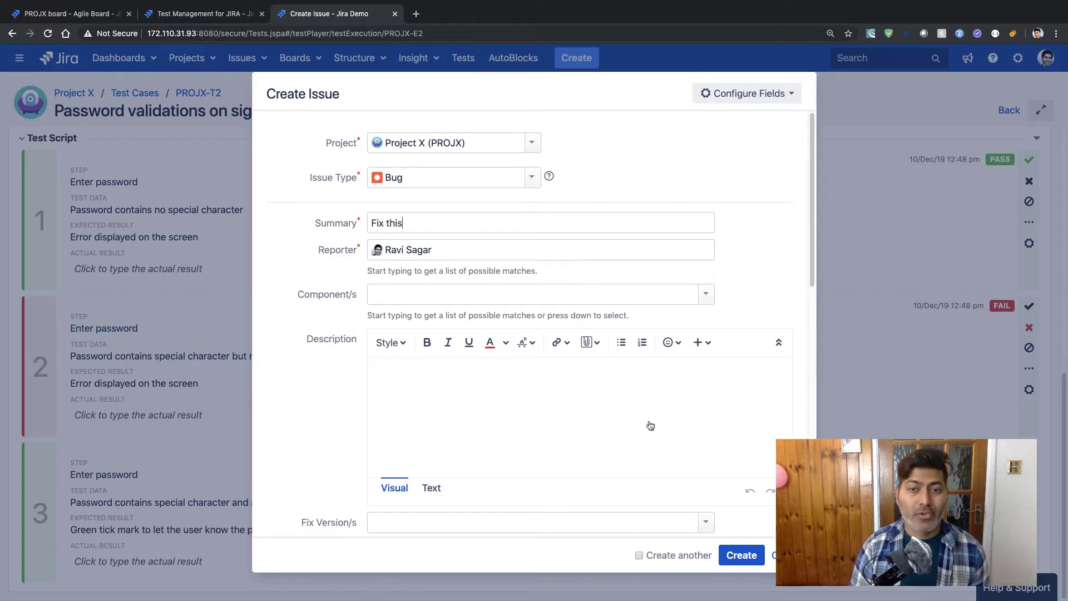
{"action": "left_click", "coordinate": [738, 555]}
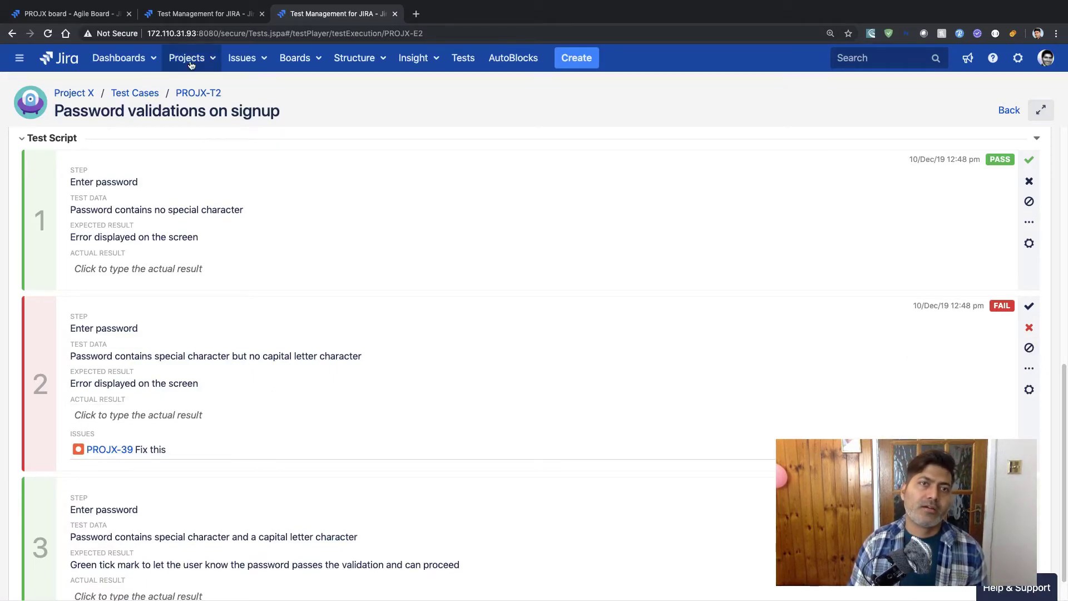
Step: Open bug PROJX-39 in a new tab and follow its link to PROJX-10 to review the story's test cases and issue links
{"action": "left_click", "coordinate": [109, 450], "text": "super"}
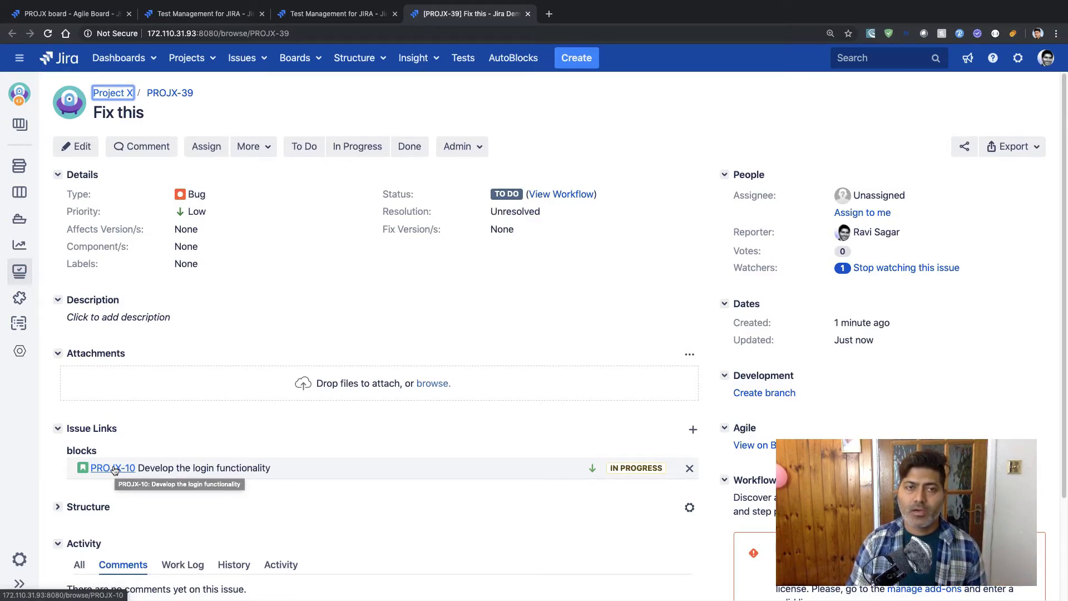
{"action": "left_click", "coordinate": [113, 471]}
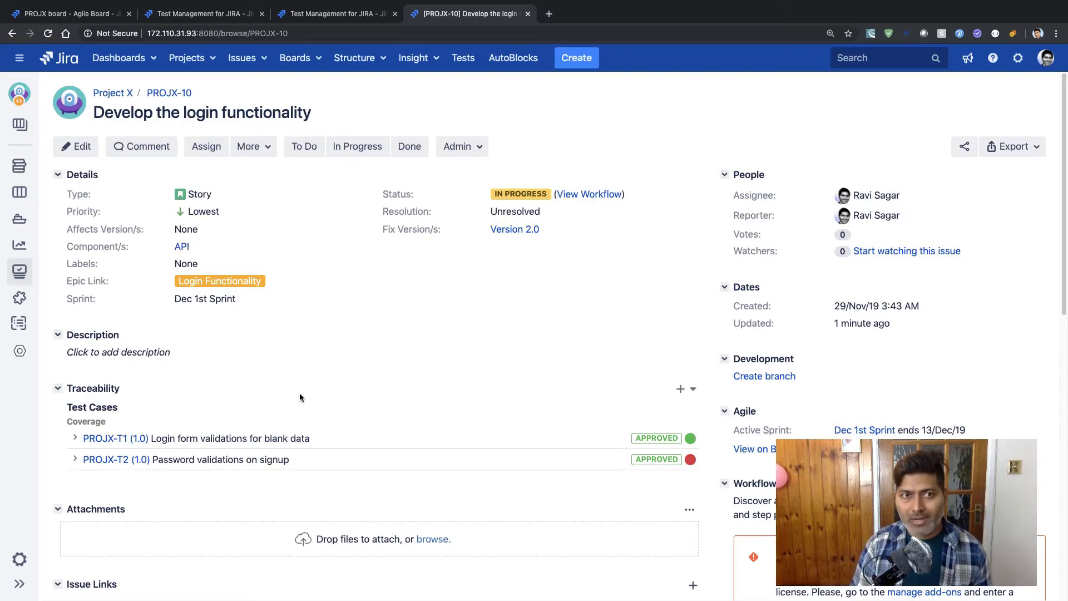
{"action": "scroll", "coordinate": [299, 397], "scroll_direction": "down", "scroll_amount": 1}
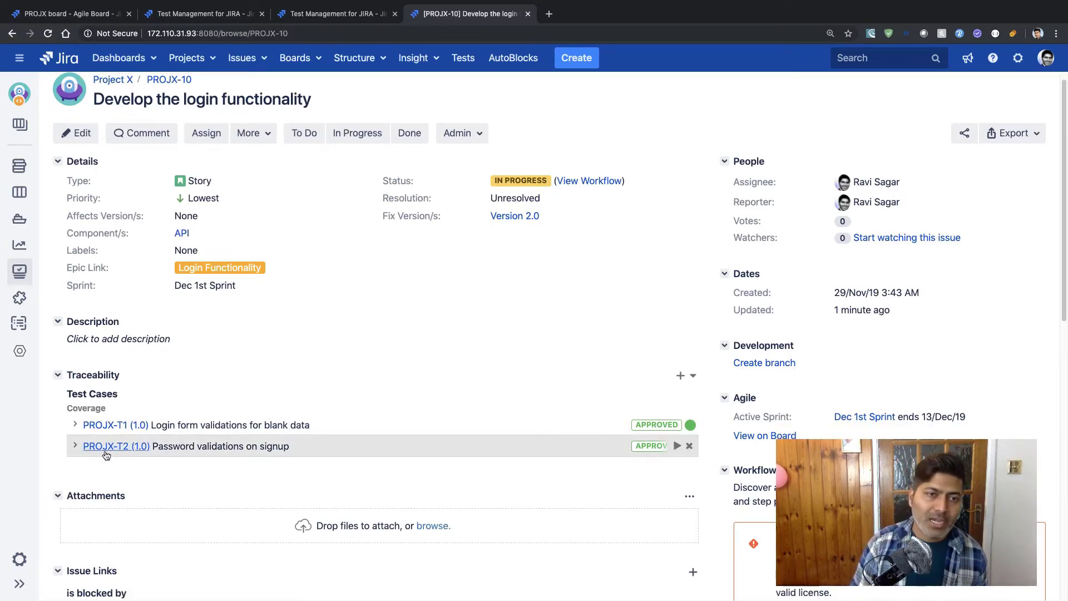
{"action": "scroll", "coordinate": [211, 446], "scroll_direction": "down", "scroll_amount": 3}
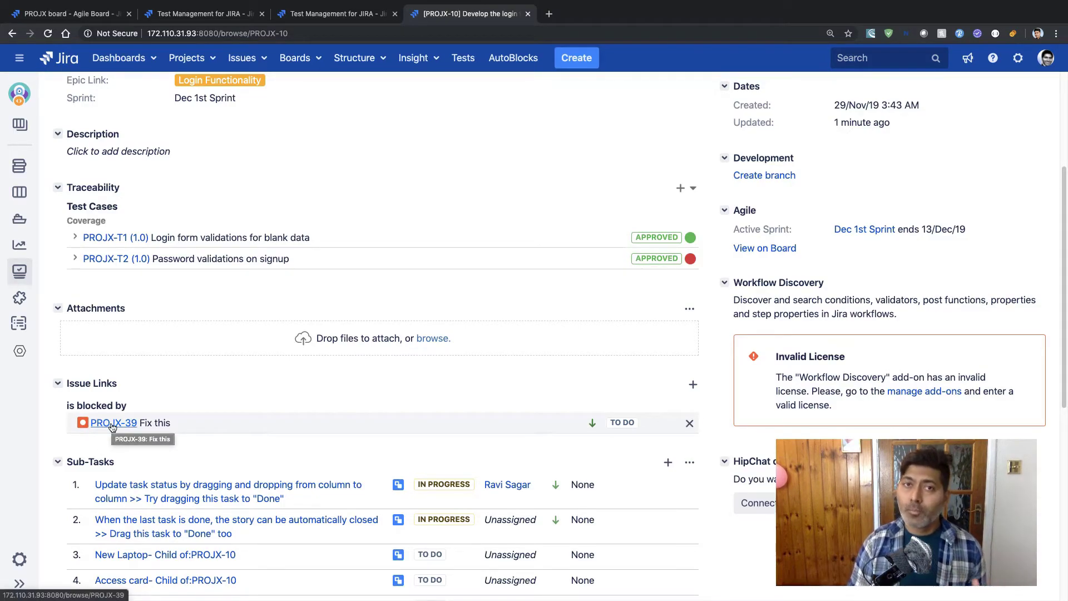
{"action": "scroll", "coordinate": [111, 427], "scroll_direction": "up", "scroll_amount": 5}
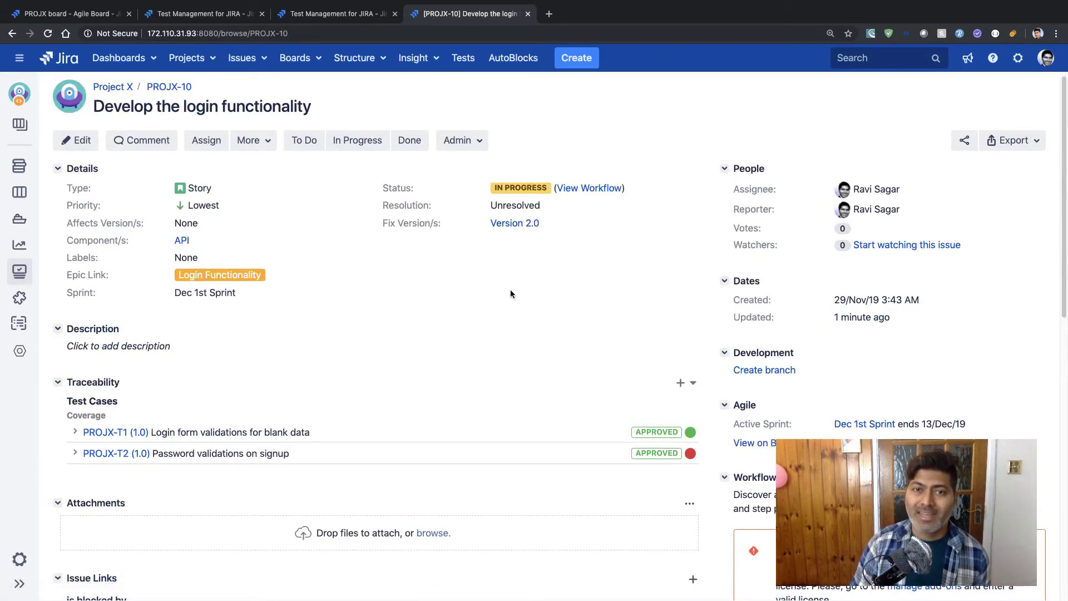
{"action": "mouse_move", "coordinate": [524, 188]}
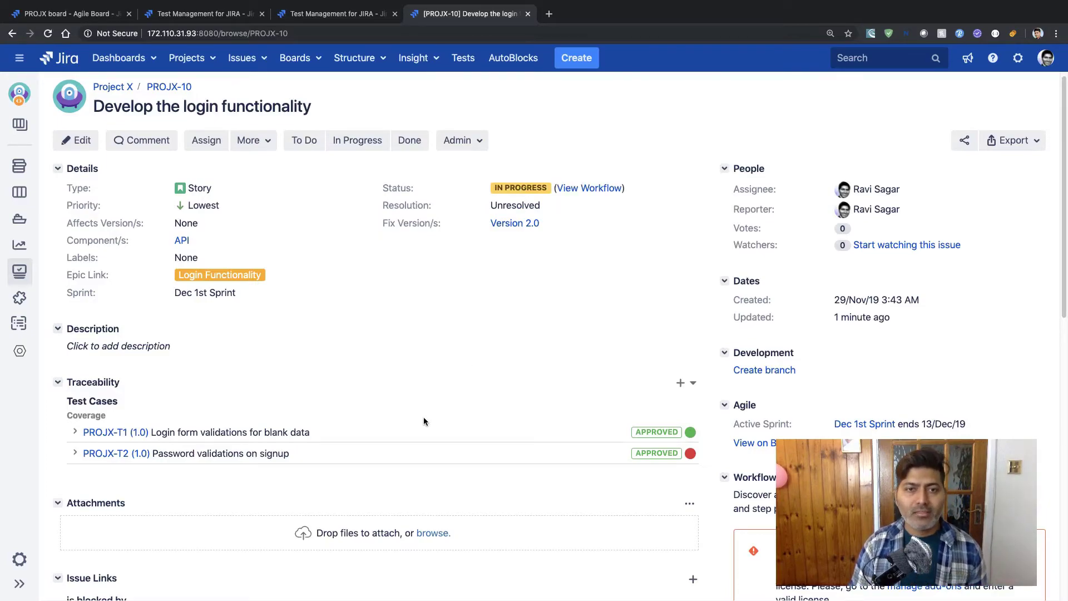
{"action": "scroll", "coordinate": [424, 421], "scroll_direction": "down", "scroll_amount": 2}
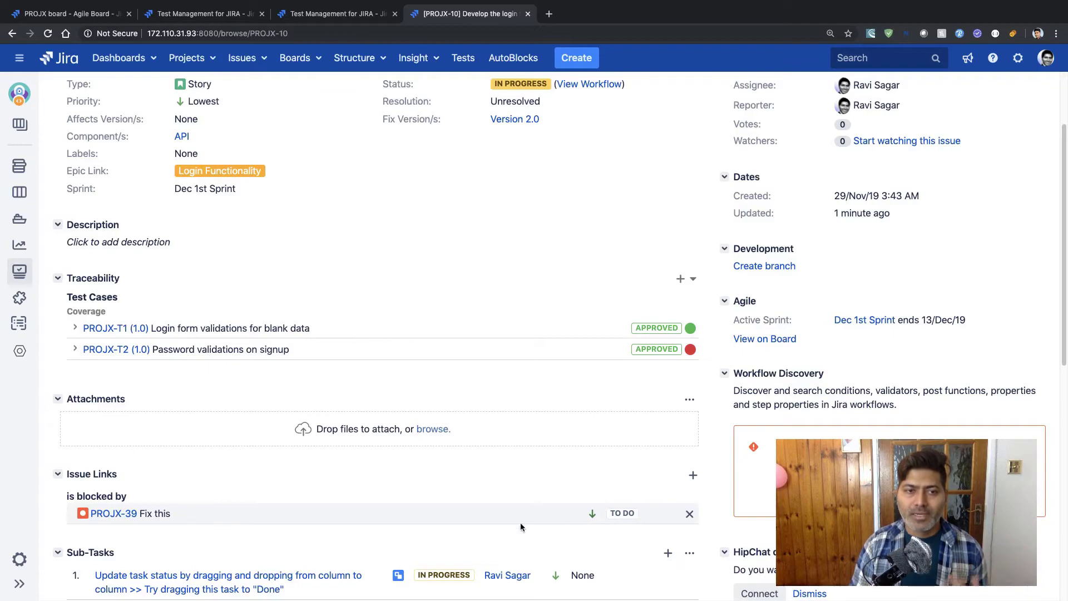
Step: Open the blocking bug PROJX-39, "Fix this", in a new tab and transition it to Done
{"action": "left_click", "coordinate": [114, 514], "text": "super"}
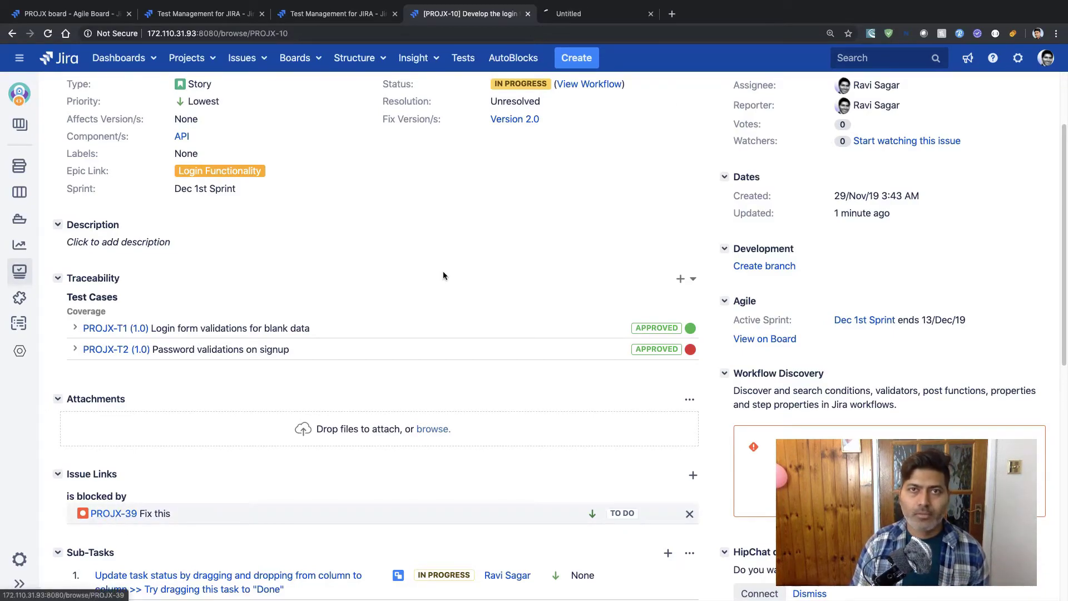
{"action": "left_click", "coordinate": [606, 15]}
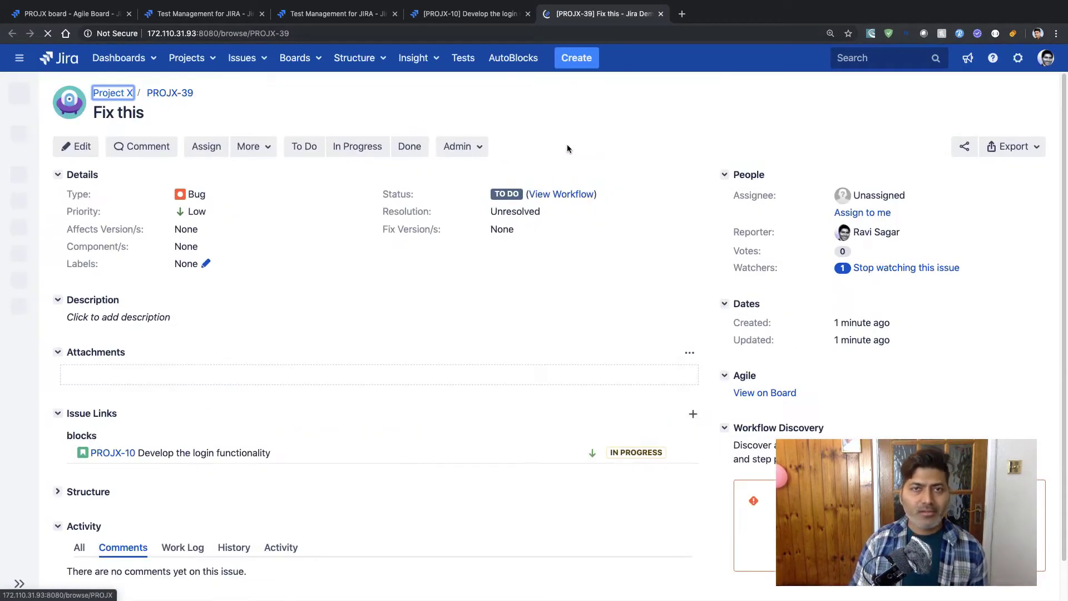
{"action": "left_click", "coordinate": [410, 149]}
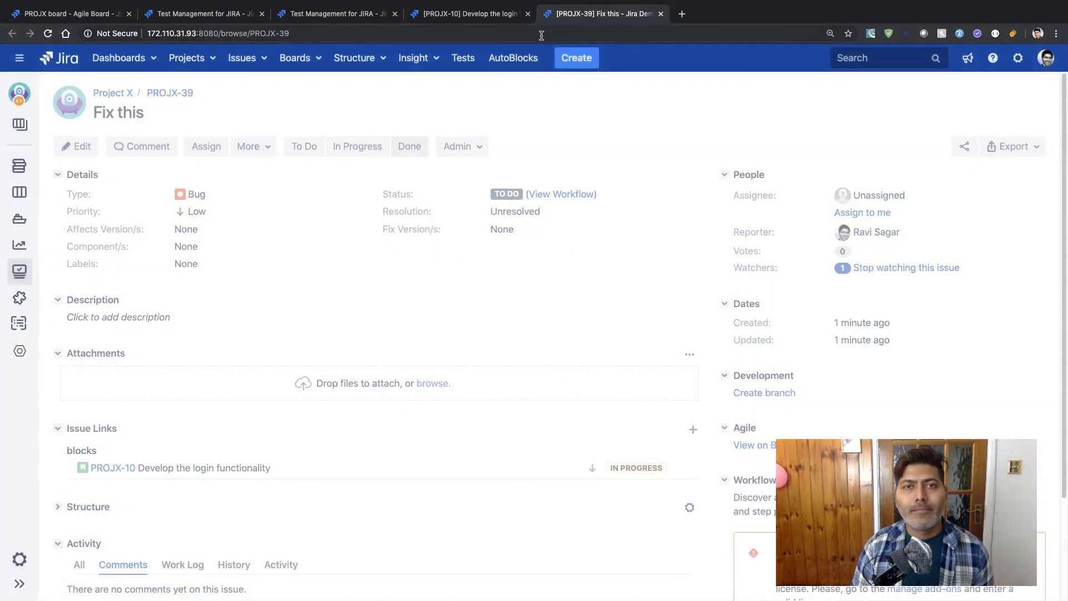
Step: Go back to story PROJX-10 and reload it to check the blocking bug's status and the test case results
{"action": "left_click", "coordinate": [475, 15]}
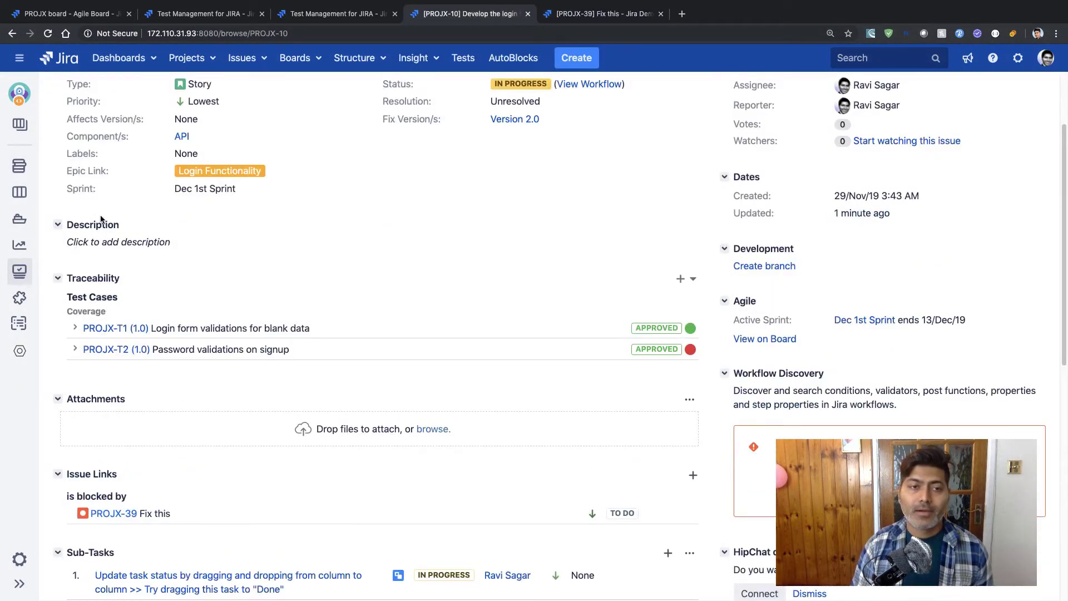
{"action": "left_click", "coordinate": [48, 33]}
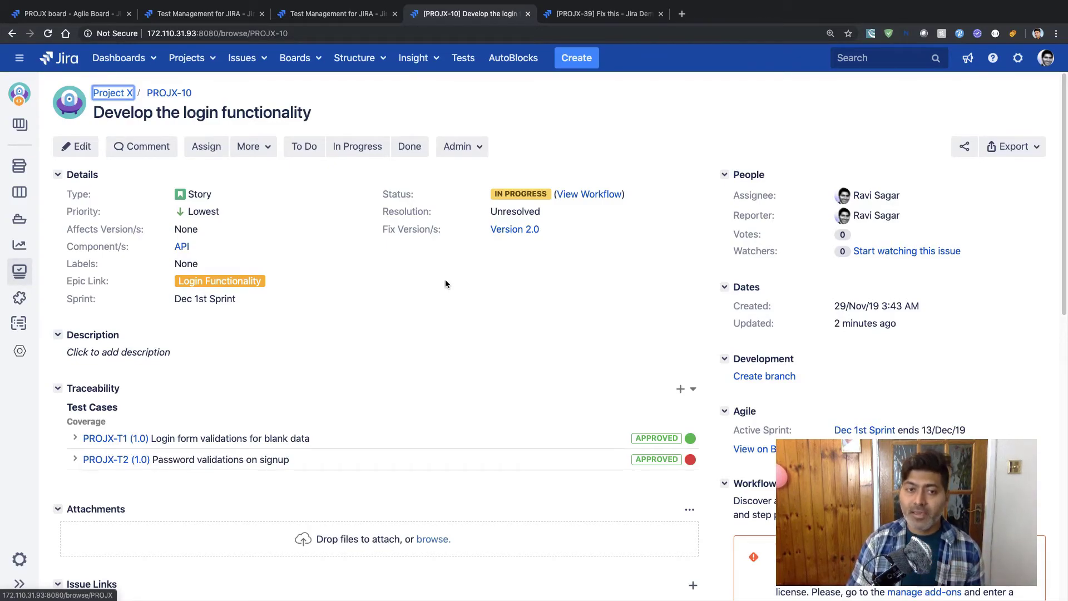
{"action": "scroll", "coordinate": [402, 337], "scroll_direction": "down", "scroll_amount": 3}
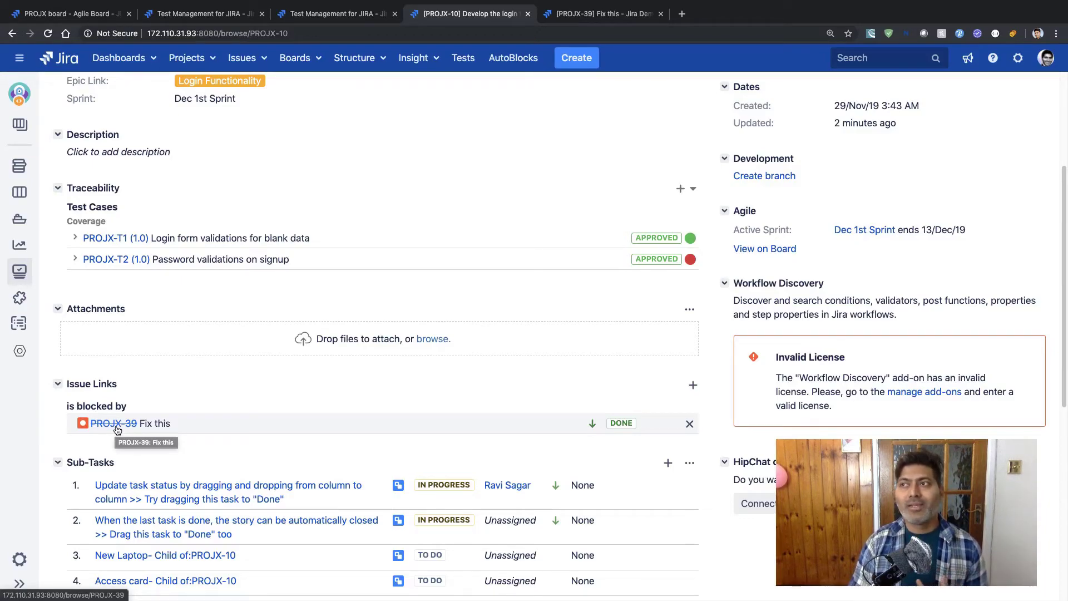
{"action": "scroll", "coordinate": [117, 429], "scroll_direction": "up", "scroll_amount": 3}
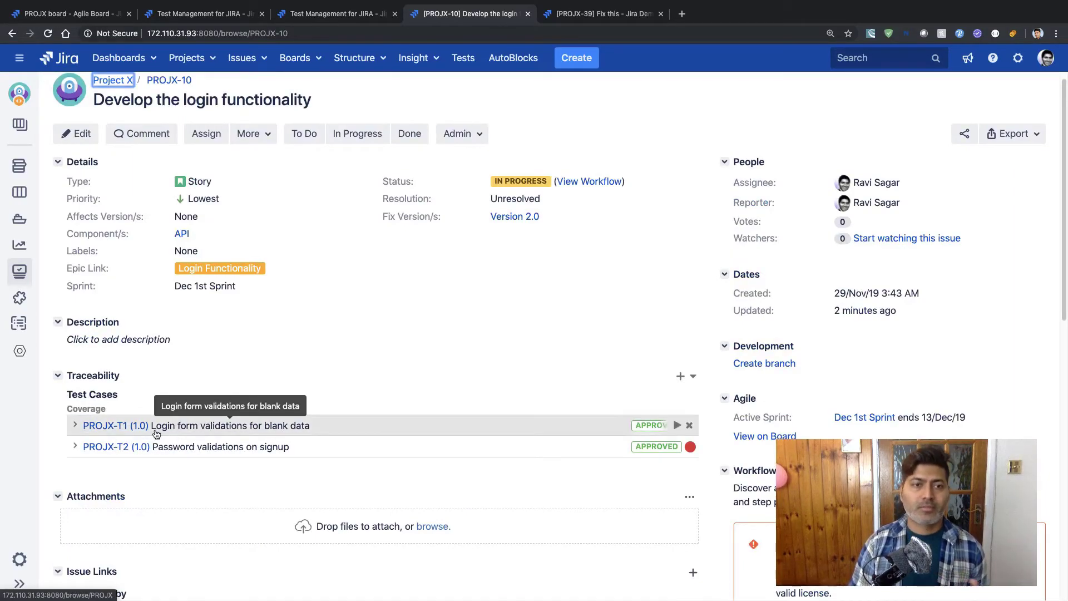
Step: Start another execution of test case PROJX-T2 from story PROJX-10 with the environment iOS 13.2
{"action": "left_click", "coordinate": [678, 447]}
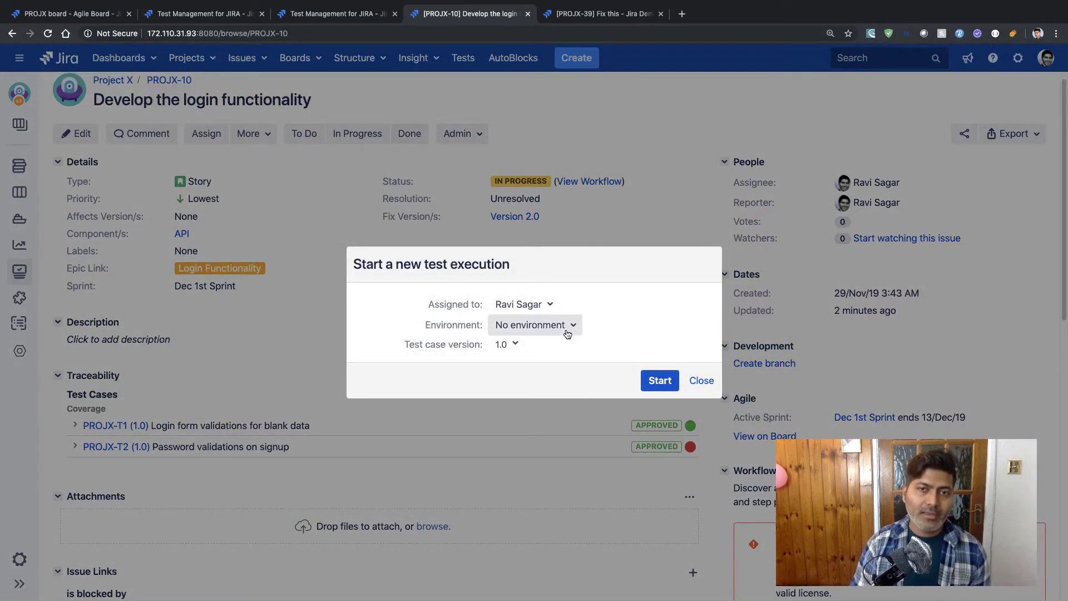
{"action": "left_click", "coordinate": [567, 331]}
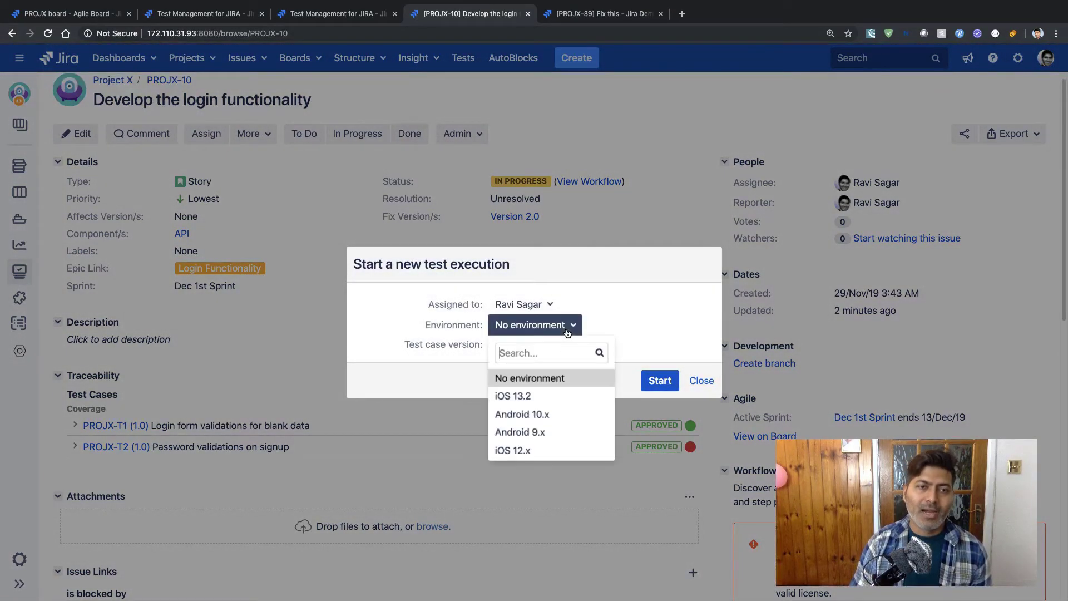
{"action": "left_click", "coordinate": [544, 397]}
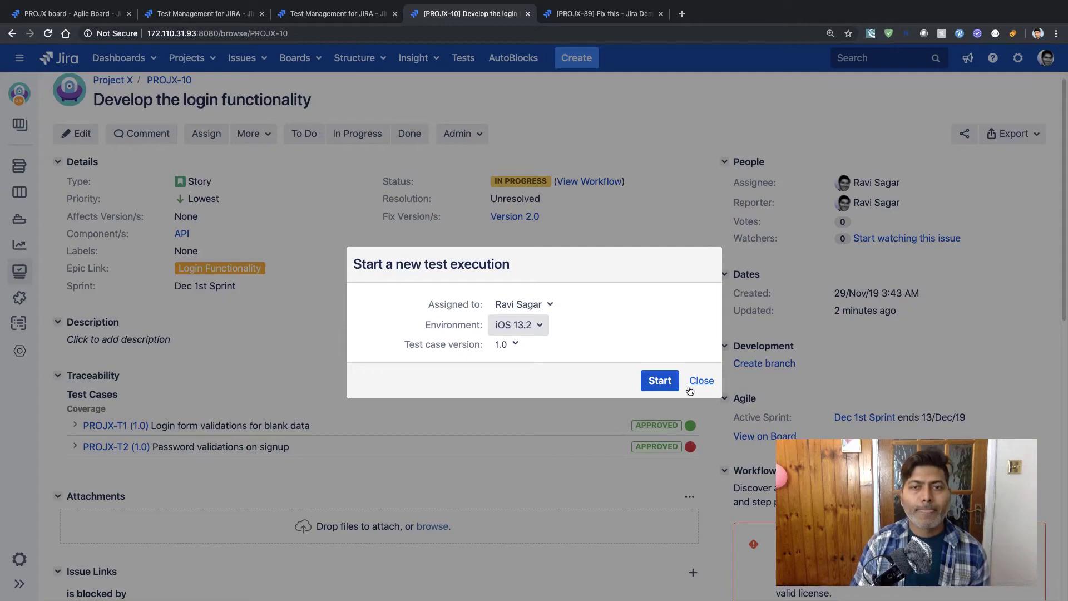
{"action": "left_click", "coordinate": [667, 386]}
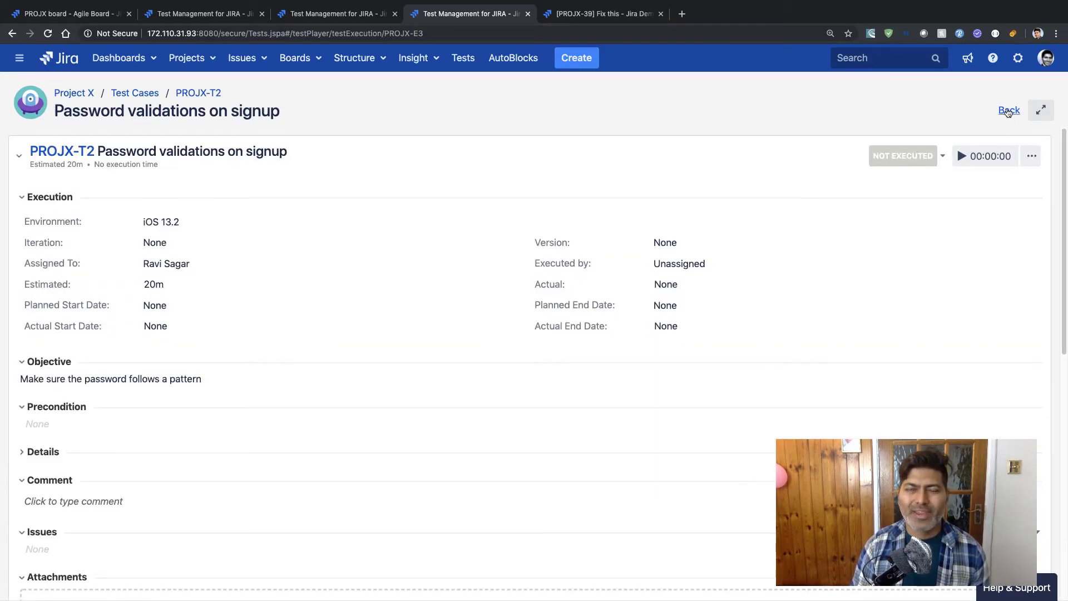
Step: Set the status of the iOS 13.2 execution of test case PROJX-T2 to Pass
{"action": "scroll", "coordinate": [465, 316], "scroll_direction": "down", "scroll_amount": 6}
{"action": "scroll", "coordinate": [493, 316], "scroll_direction": "up", "scroll_amount": 6}
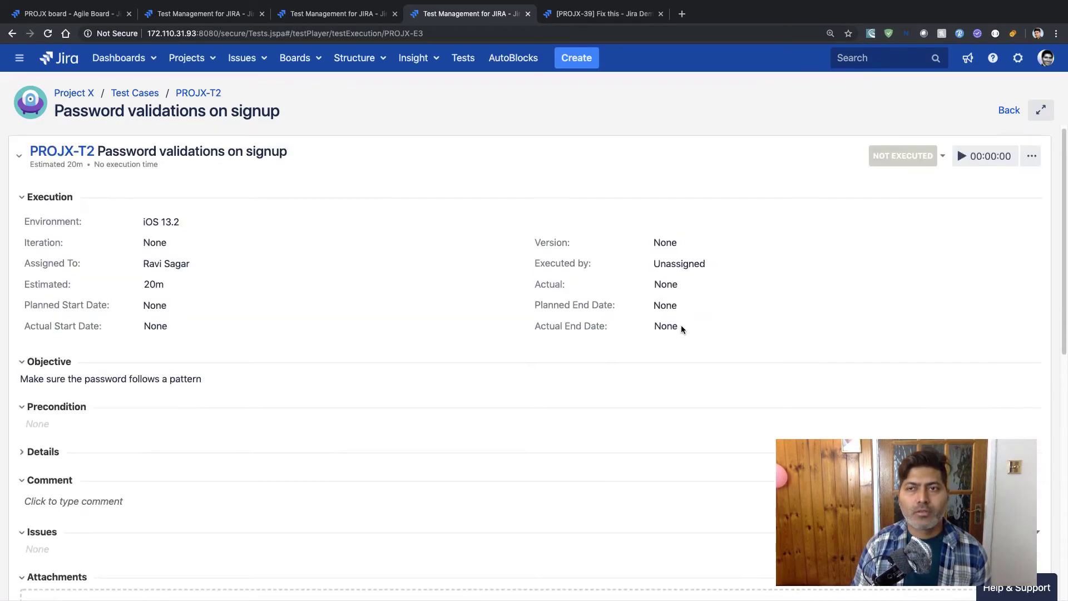
{"action": "left_click", "coordinate": [905, 160]}
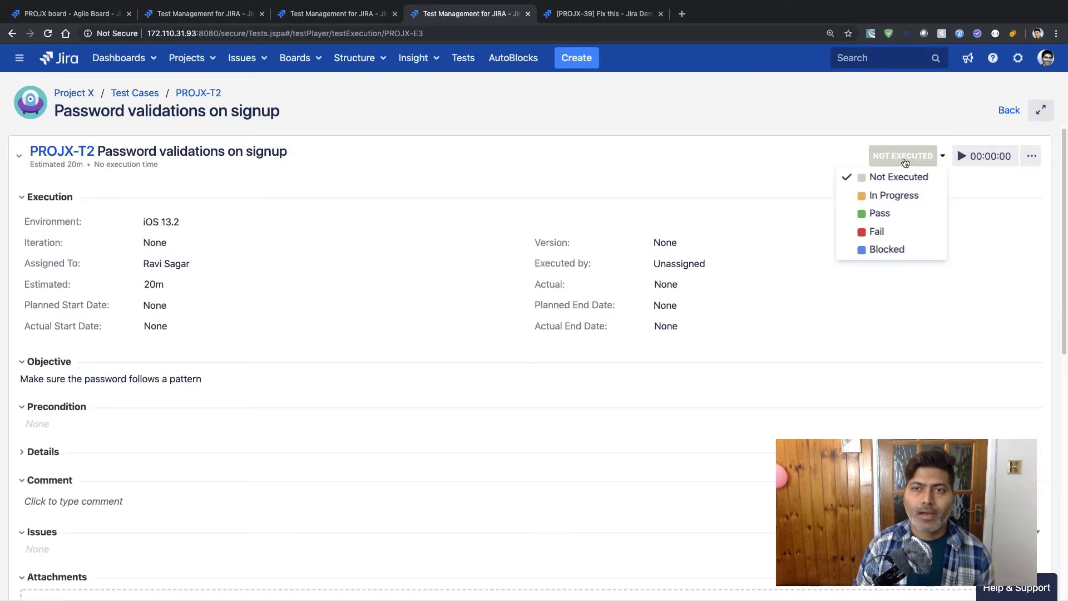
{"action": "left_click", "coordinate": [896, 216]}
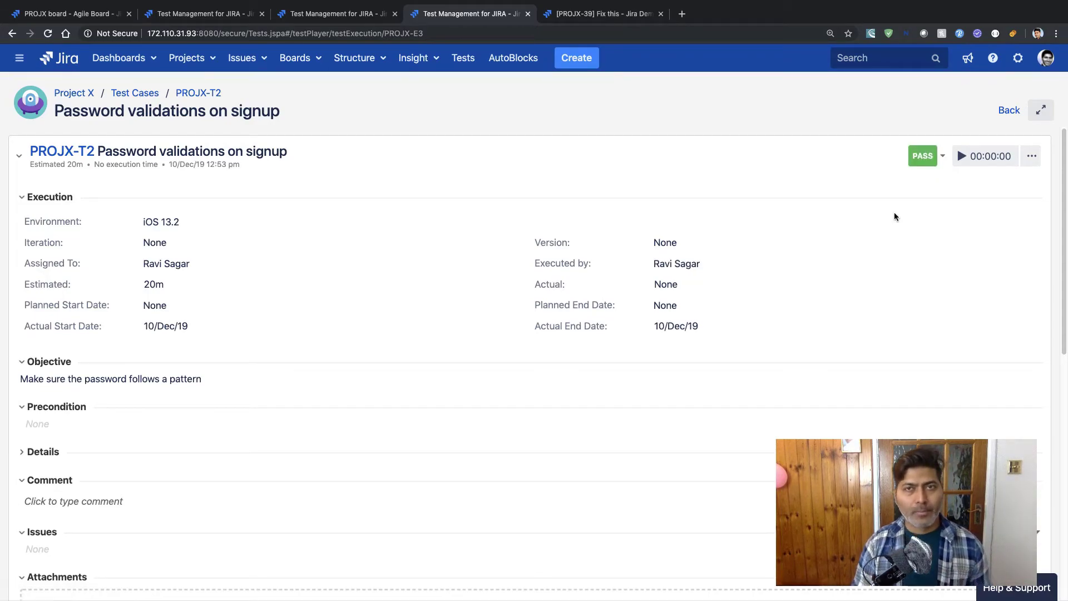
{"action": "scroll", "coordinate": [823, 281], "scroll_direction": "down", "scroll_amount": 5}
{"action": "scroll", "coordinate": [822, 281], "scroll_direction": "up", "scroll_amount": 5}
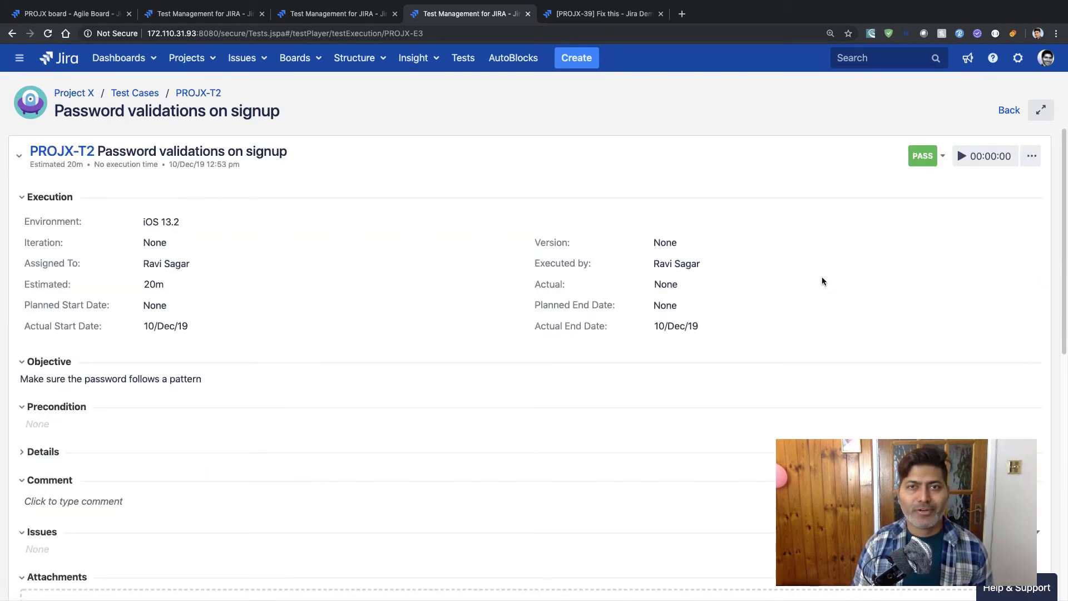
{"action": "left_click", "coordinate": [929, 162]}
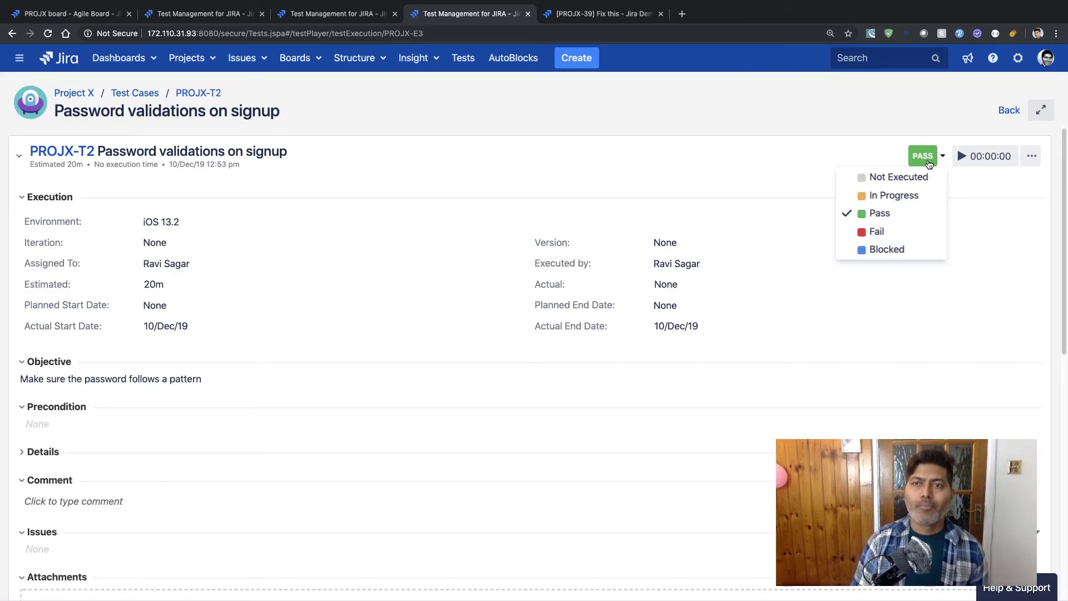
{"action": "left_click", "coordinate": [708, 182]}
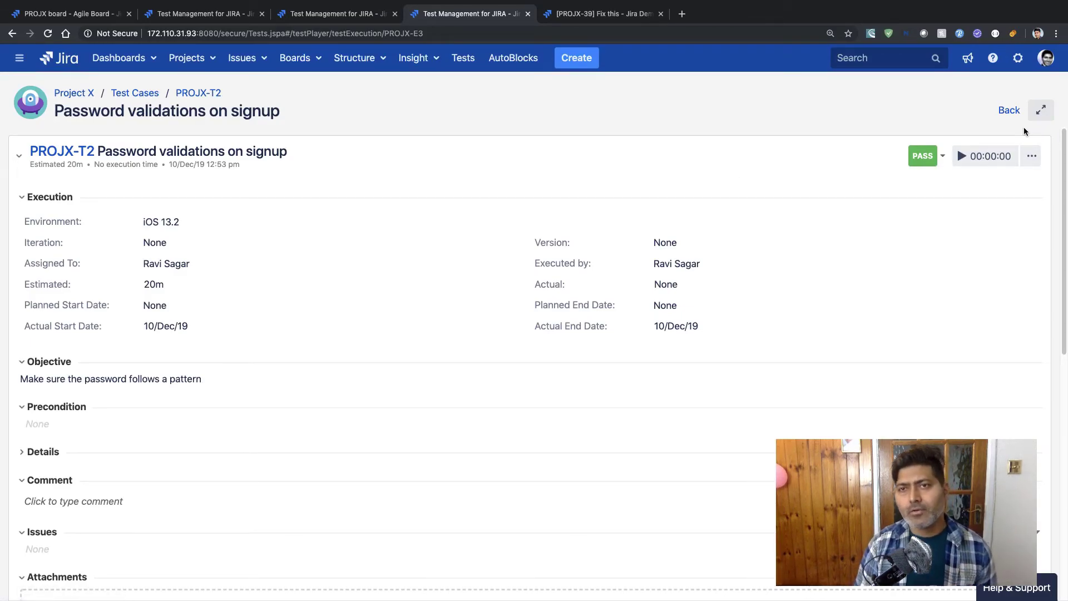
Step: Return to story PROJX-10, expand the executions of PROJX-T2 and start a new one with the environment iOS 12.x
{"action": "left_click", "coordinate": [1013, 112]}
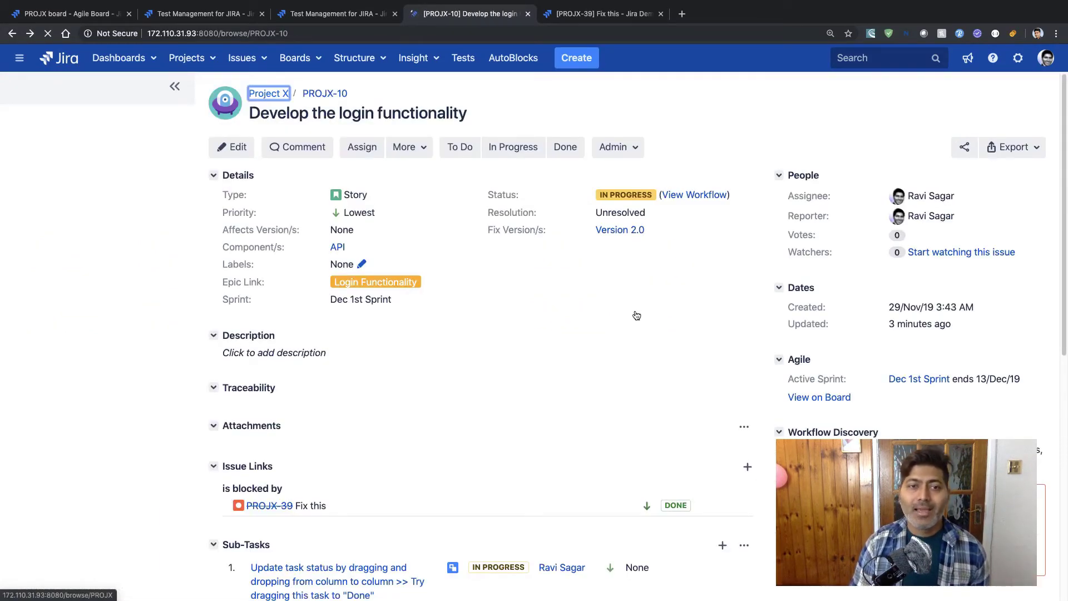
{"action": "scroll", "coordinate": [636, 311], "scroll_direction": "down", "scroll_amount": 4}
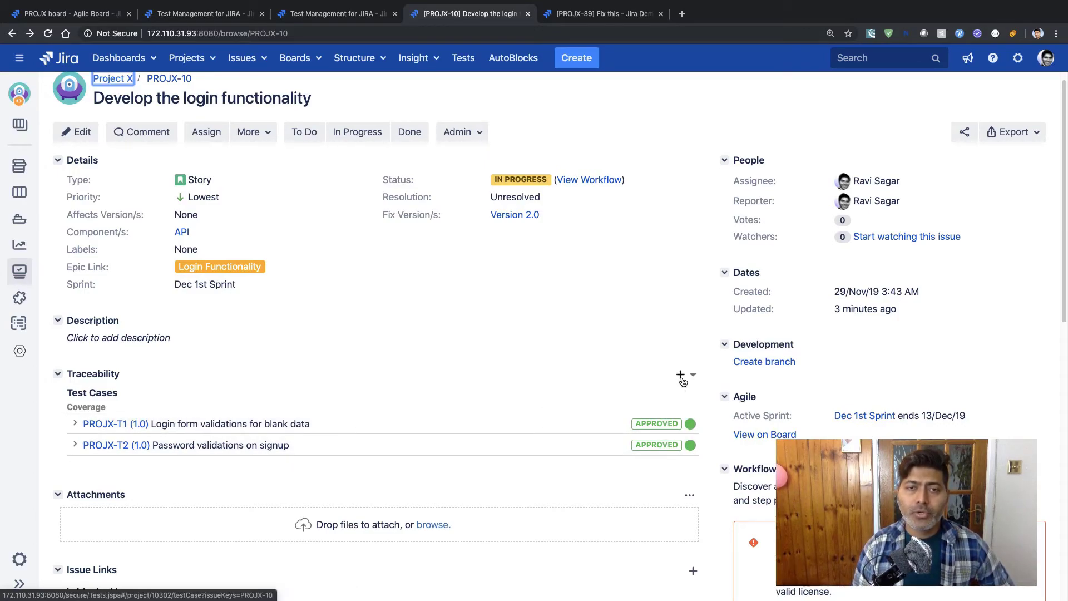
{"action": "left_click", "coordinate": [73, 446]}
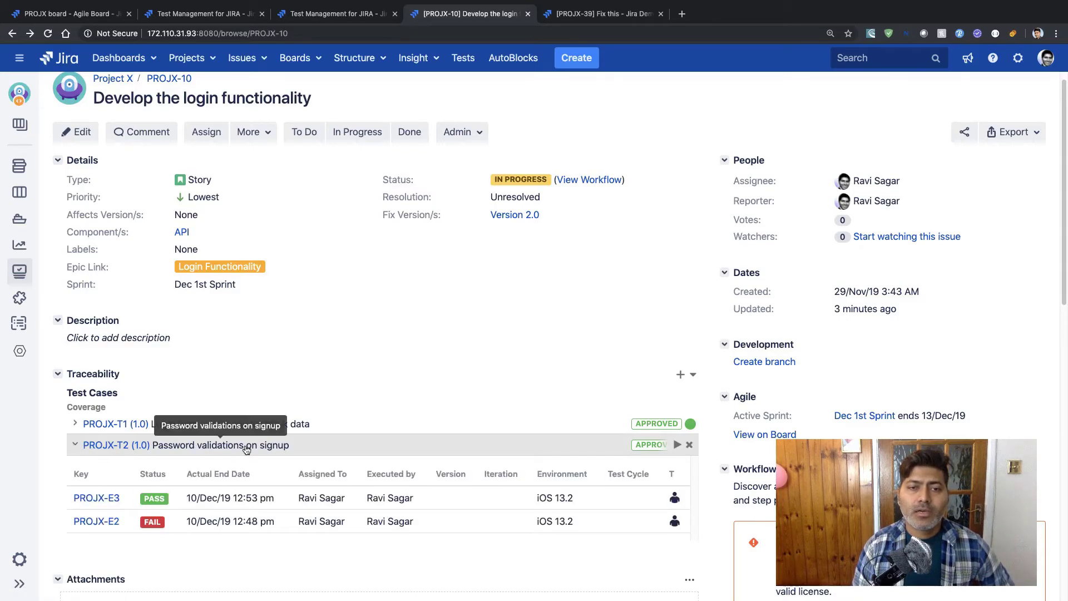
{"action": "left_click", "coordinate": [677, 446]}
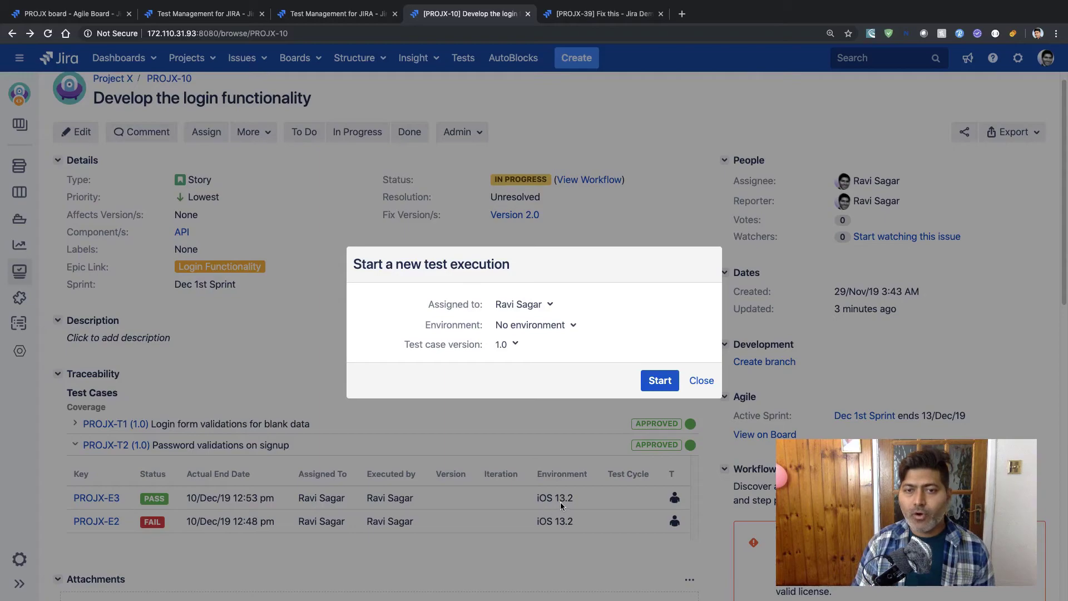
{"action": "left_click", "coordinate": [555, 330]}
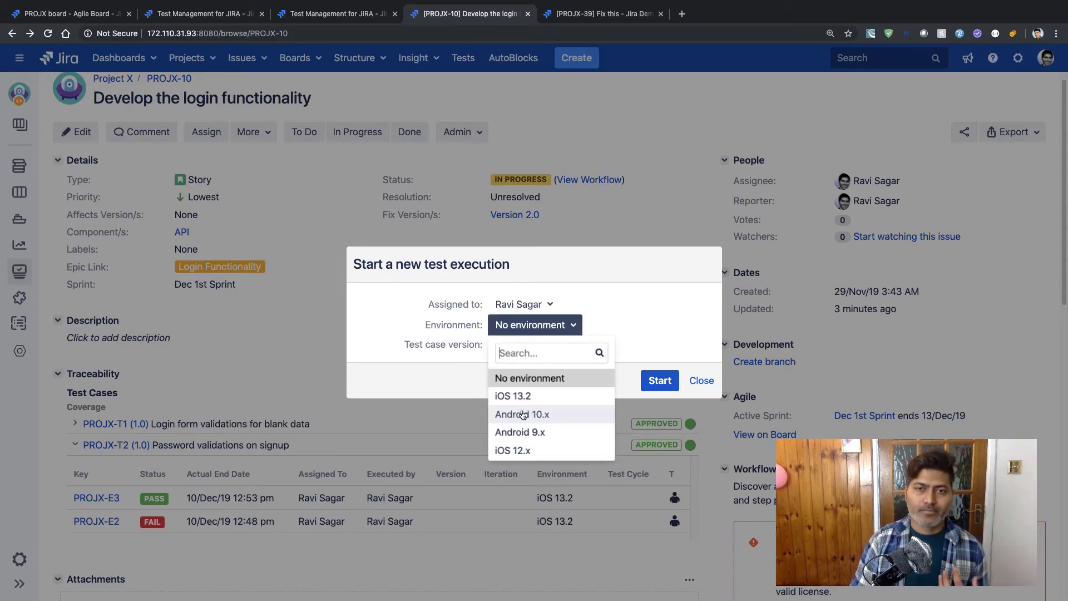
{"action": "left_click", "coordinate": [519, 449]}
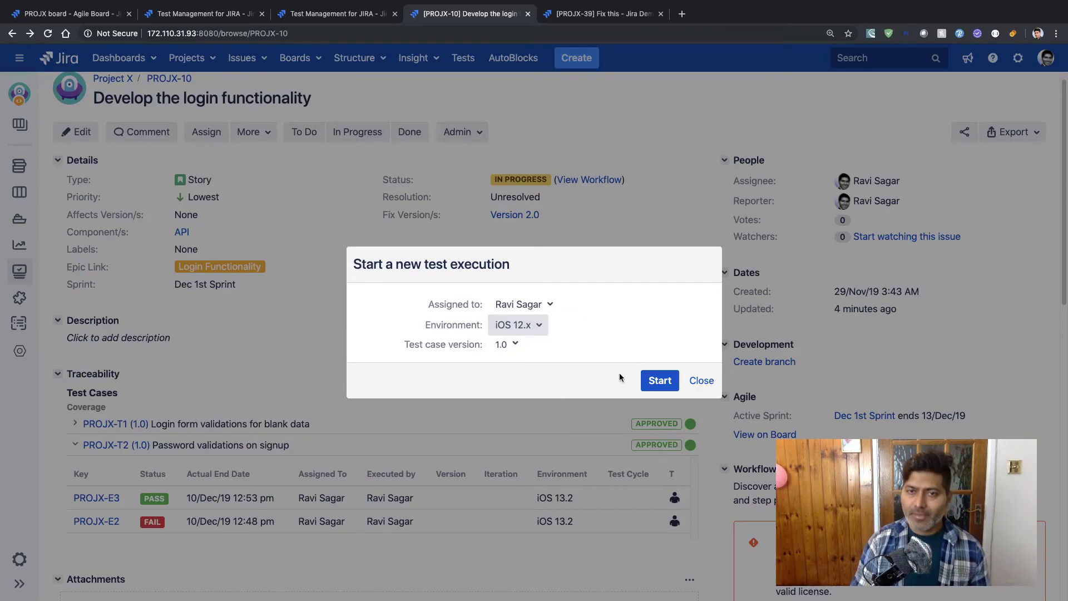
{"action": "left_click", "coordinate": [660, 382]}
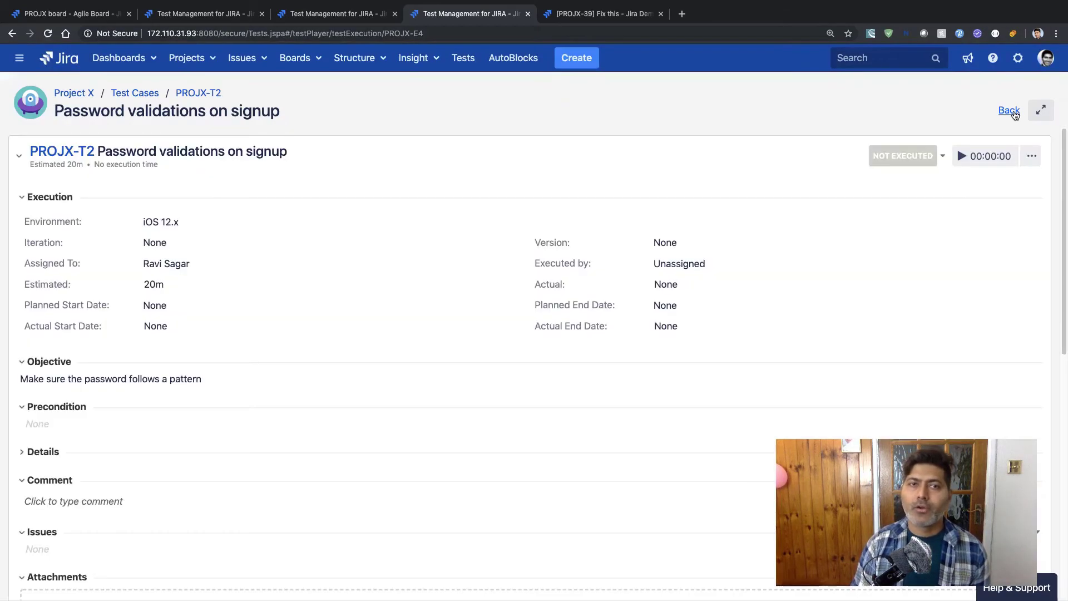
Step: Go back to story PROJX-10 and start a further execution of PROJX-T2 with the environment Android 10.x
{"action": "left_click", "coordinate": [1012, 111]}
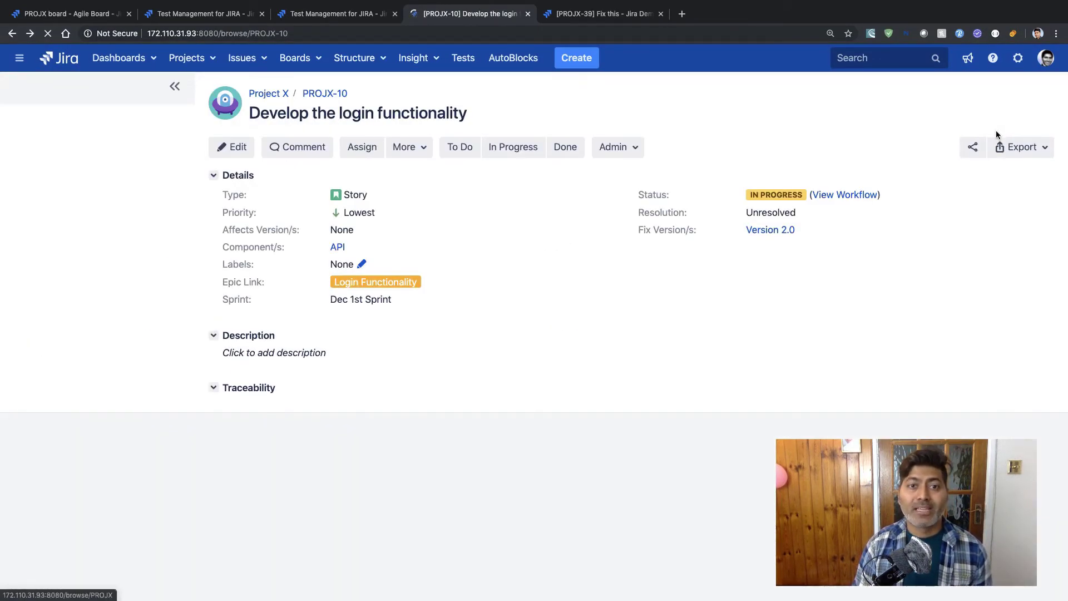
{"action": "scroll", "coordinate": [361, 336], "scroll_direction": "down", "scroll_amount": 3}
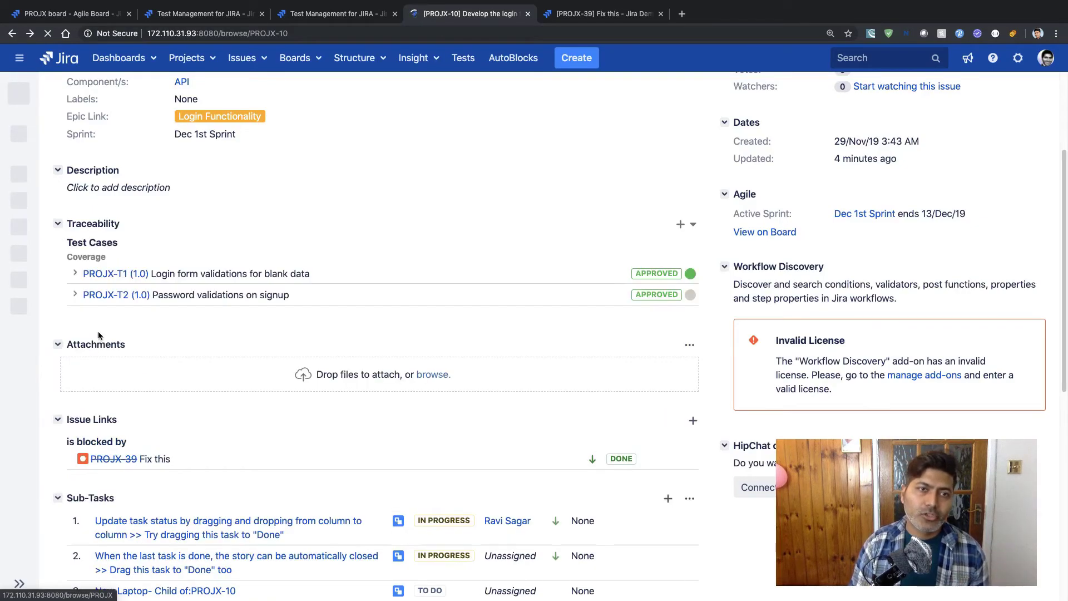
{"action": "left_click", "coordinate": [76, 295]}
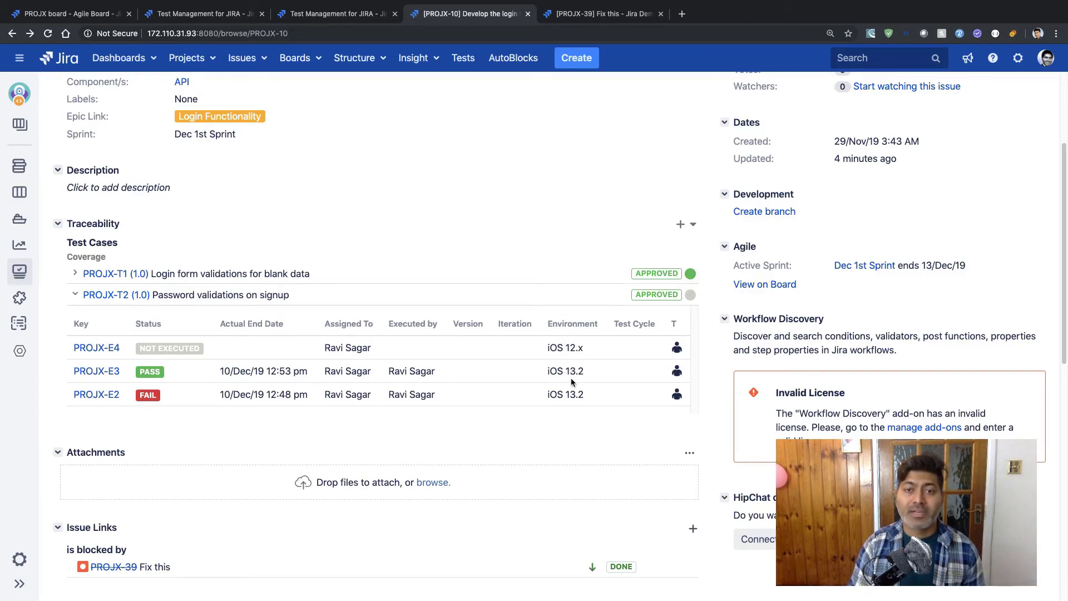
{"action": "mouse_move", "coordinate": [676, 299]}
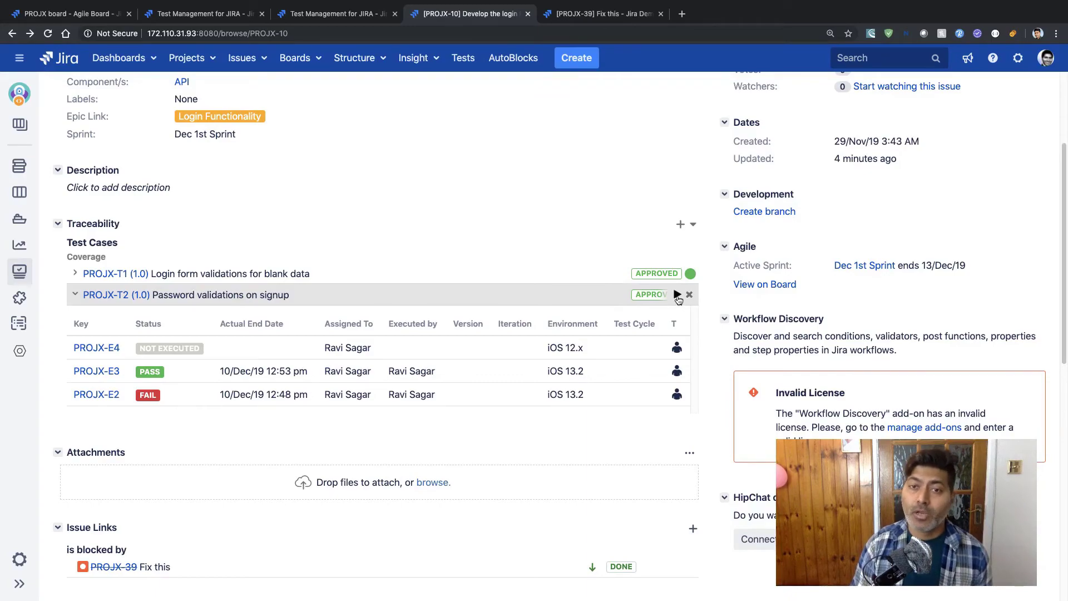
{"action": "left_click", "coordinate": [677, 295]}
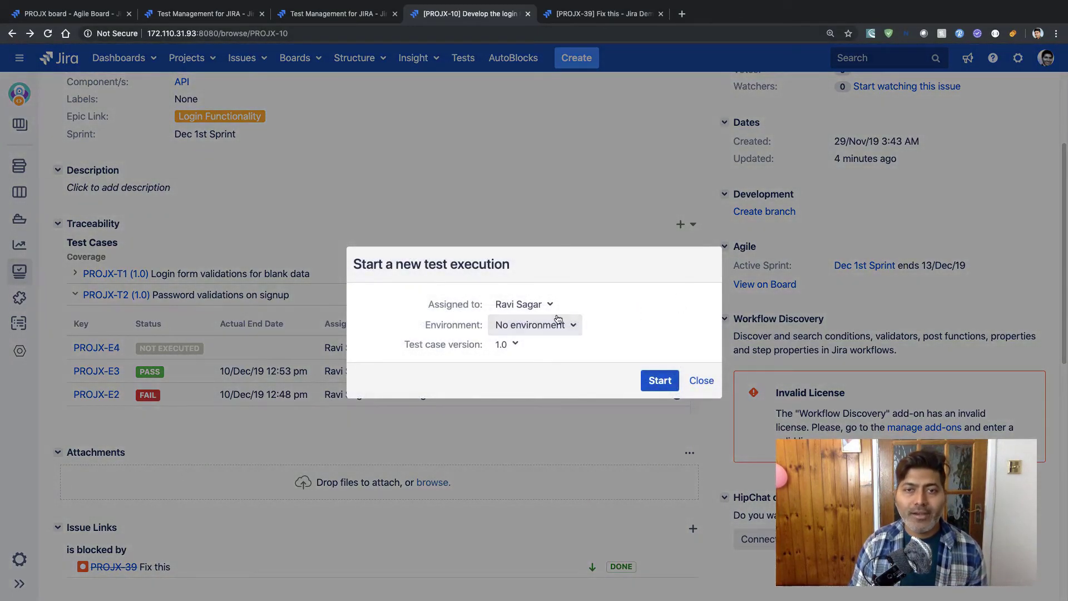
{"action": "left_click", "coordinate": [558, 326]}
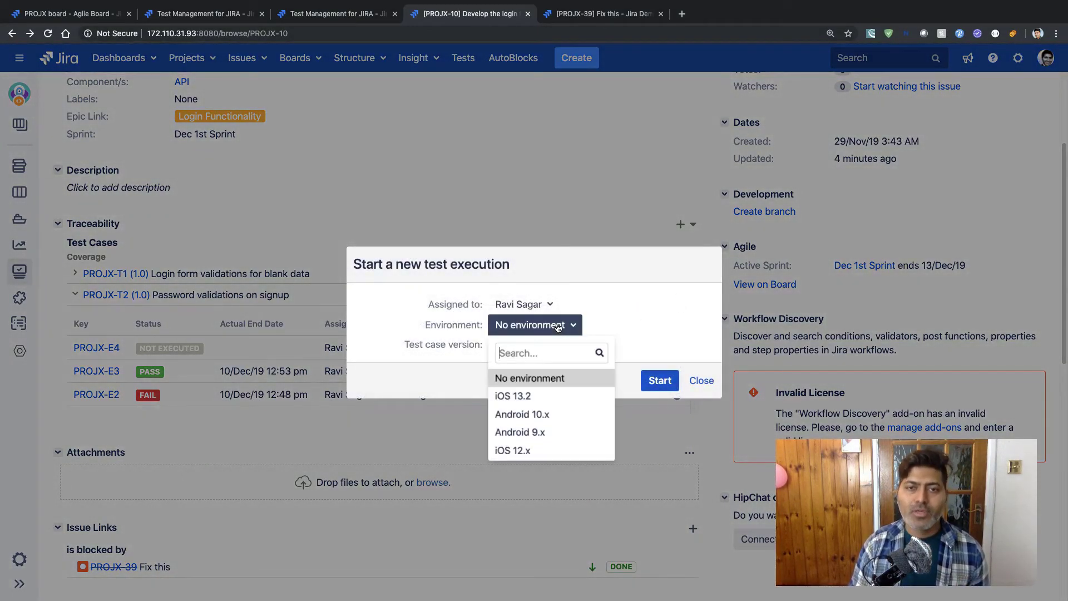
{"action": "left_click", "coordinate": [530, 415]}
{"action": "left_click", "coordinate": [672, 383]}
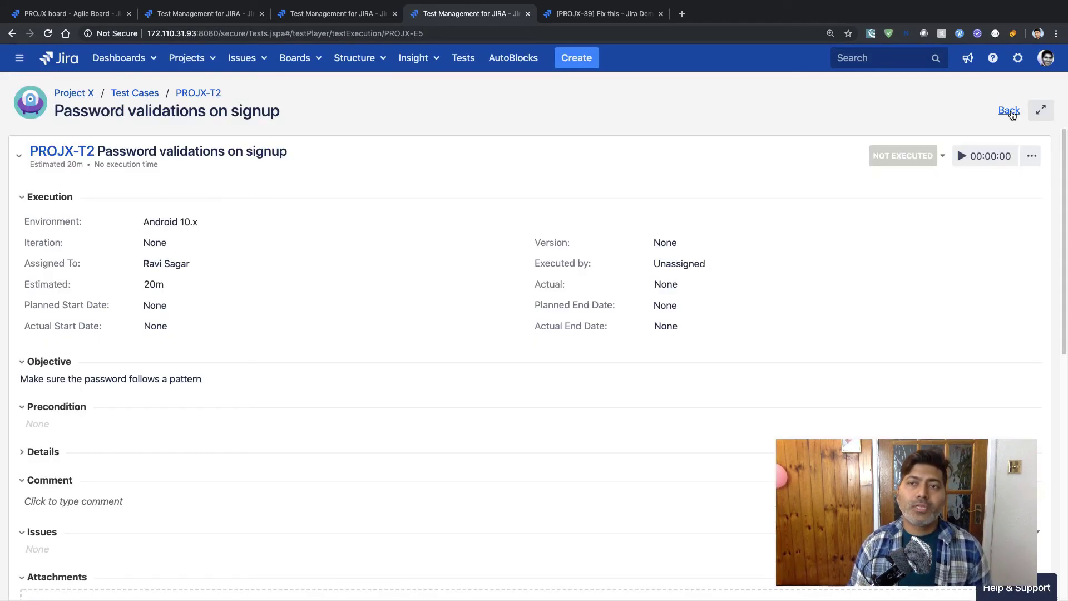
Step: Reopen story PROJX-10 and review the status and environment of each PROJX-T2 execution under Traceability
{"action": "left_click", "coordinate": [1011, 111]}
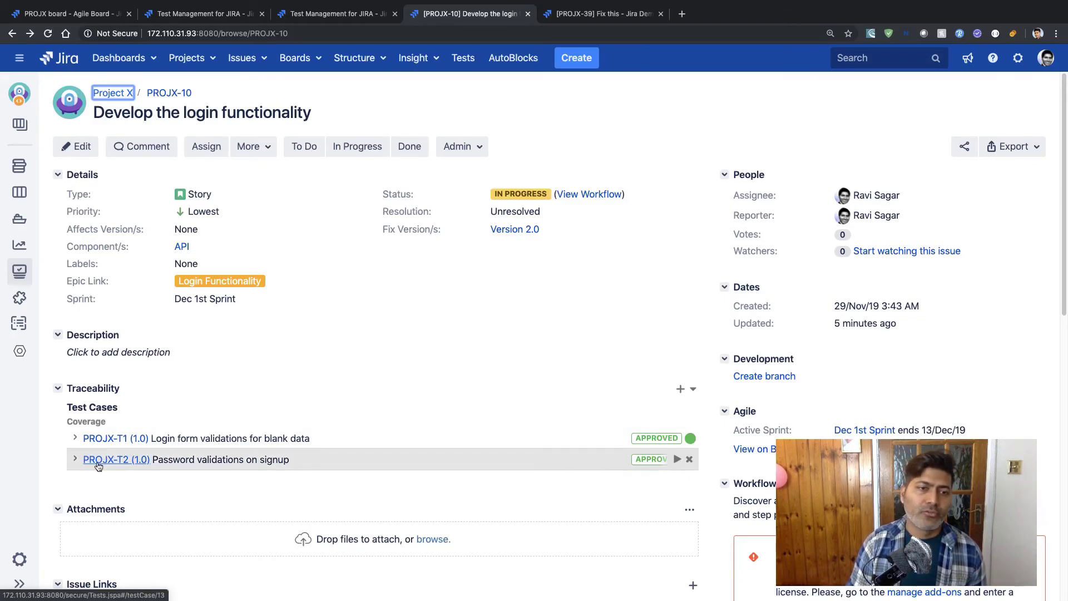
{"action": "left_click", "coordinate": [76, 460]}
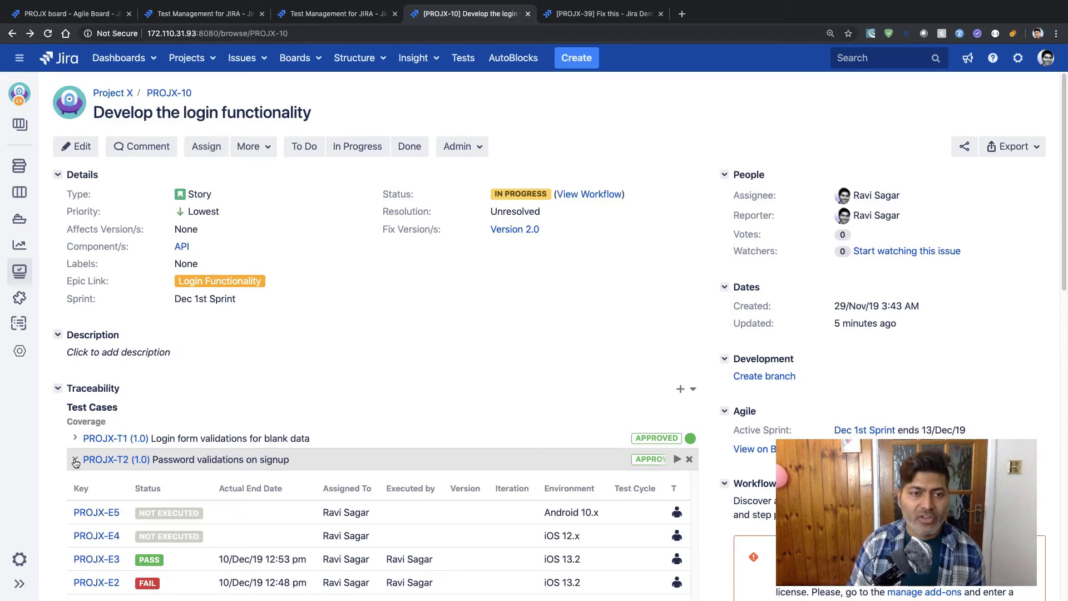
{"action": "scroll", "coordinate": [210, 465], "scroll_direction": "down", "scroll_amount": 3}
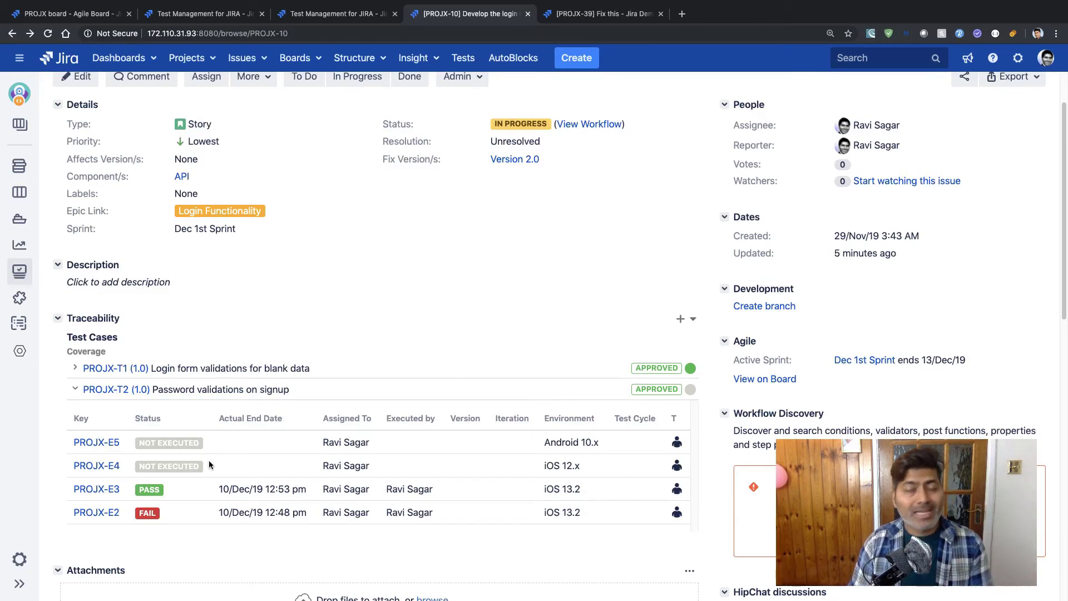
{"action": "scroll", "coordinate": [257, 353], "scroll_direction": "up", "scroll_amount": 2}
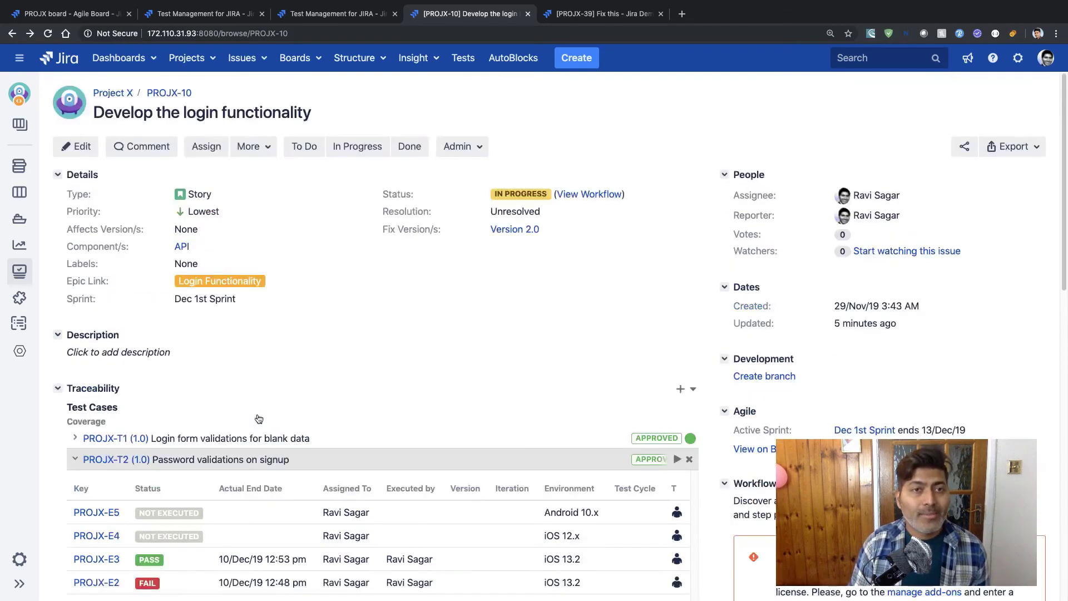
{"action": "scroll", "coordinate": [288, 254], "scroll_direction": "down", "scroll_amount": 2}
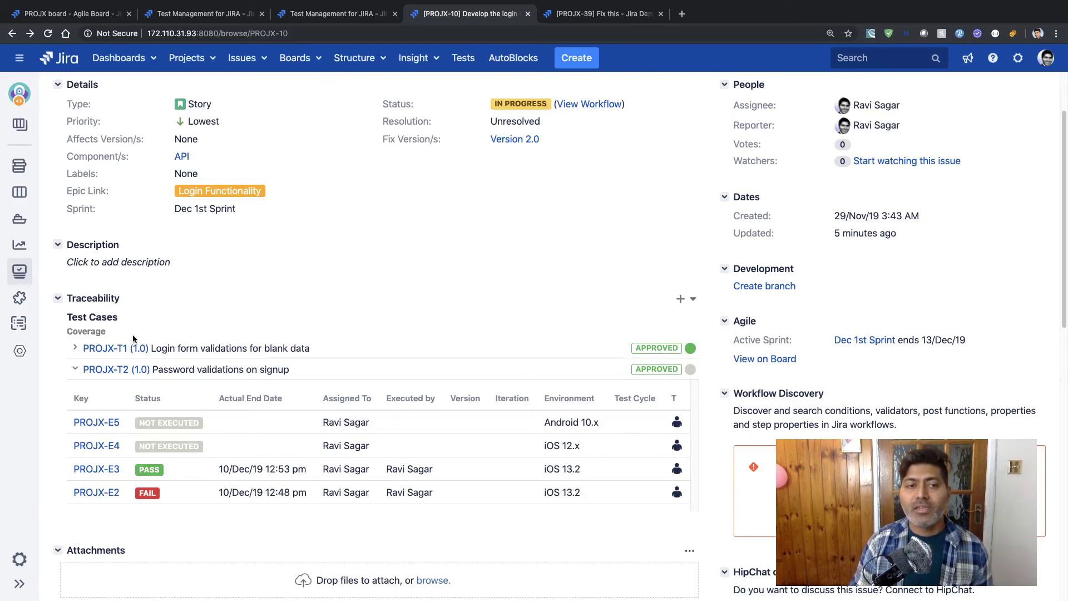
{"action": "left_click", "coordinate": [77, 370]}
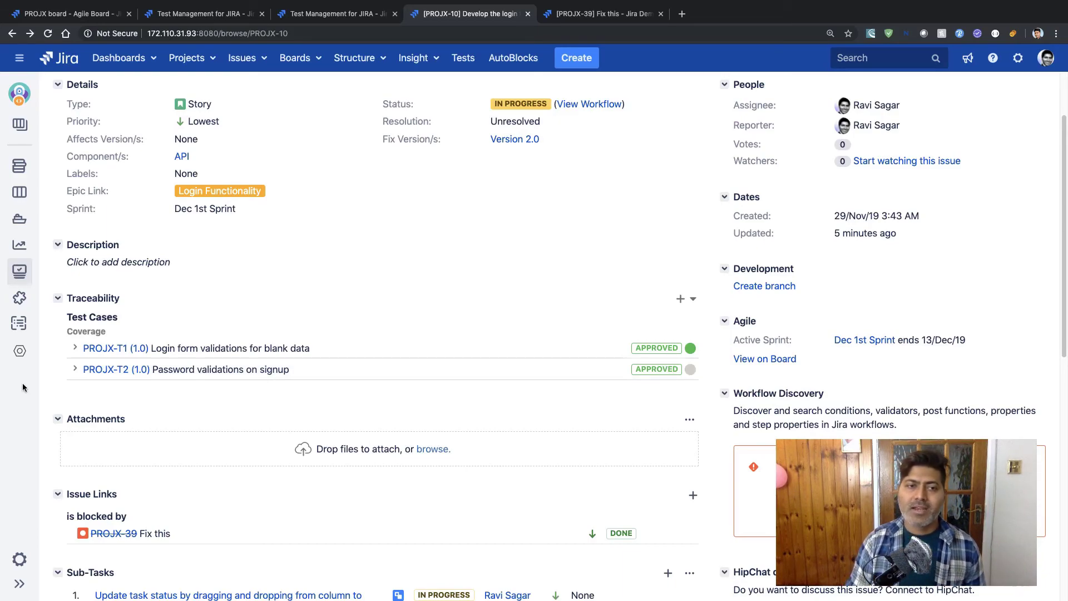
{"action": "left_click", "coordinate": [76, 370]}
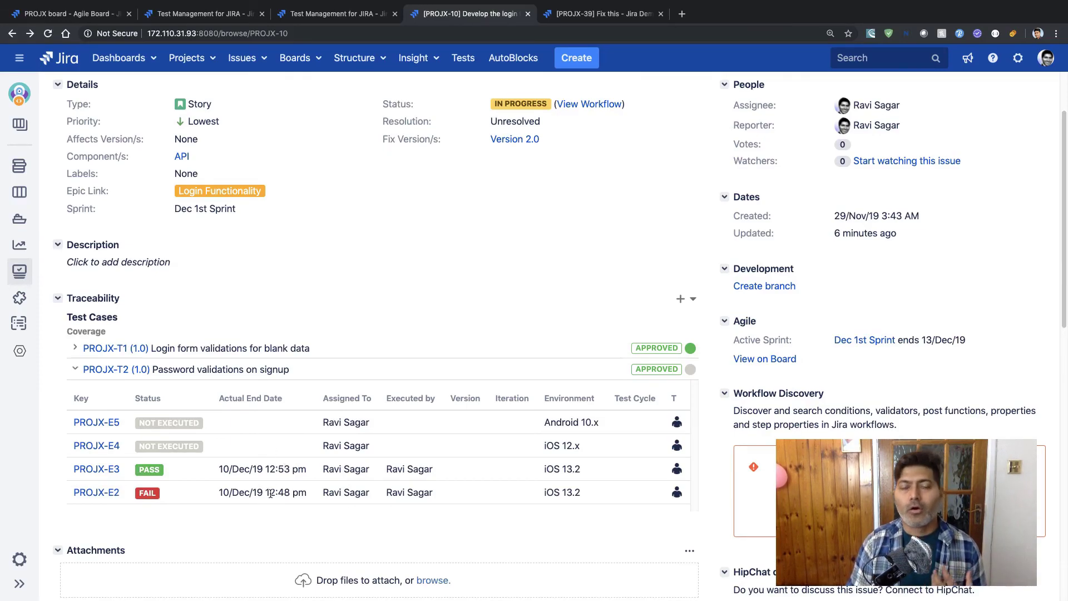
{"action": "scroll", "coordinate": [271, 494], "scroll_direction": "up", "scroll_amount": 1}
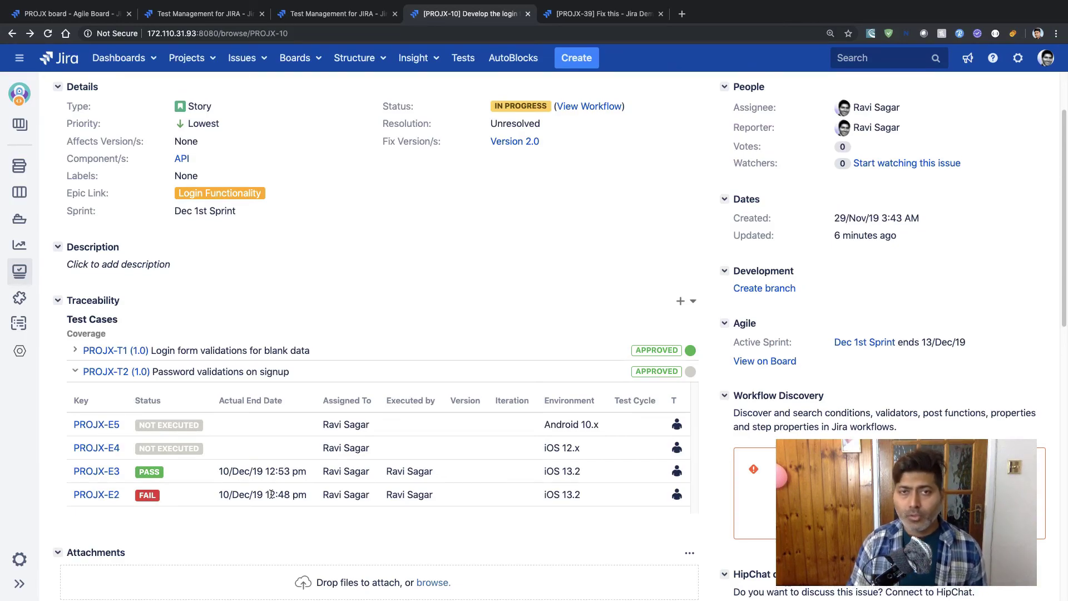